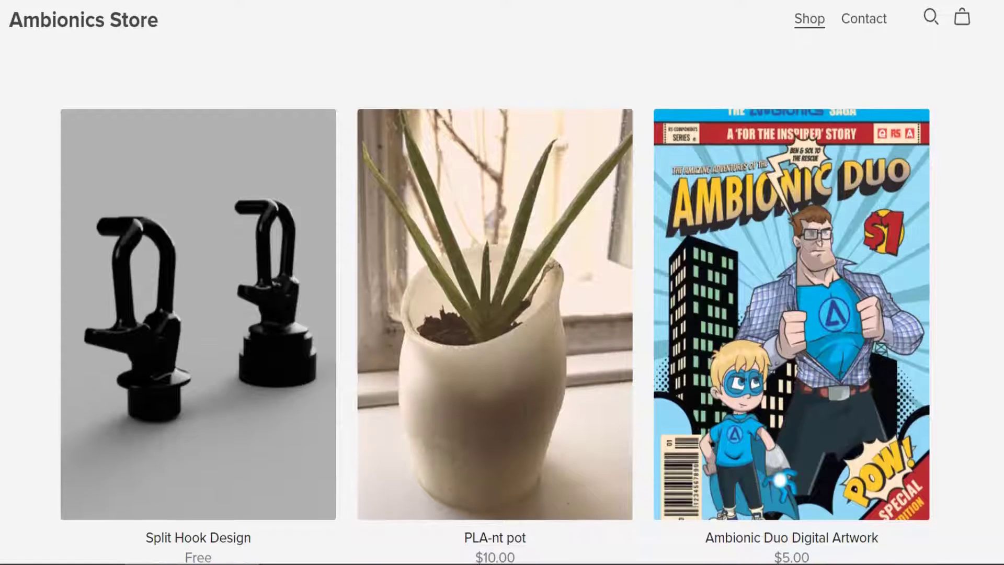
pyautogui.scroll(-4, 502, 282)
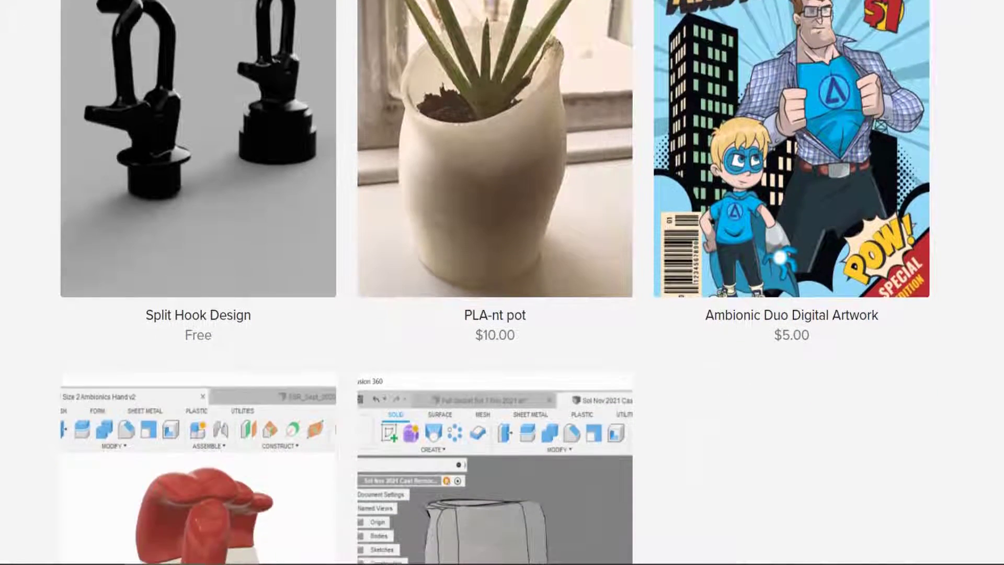
pyautogui.scroll(-7, 502, 282)
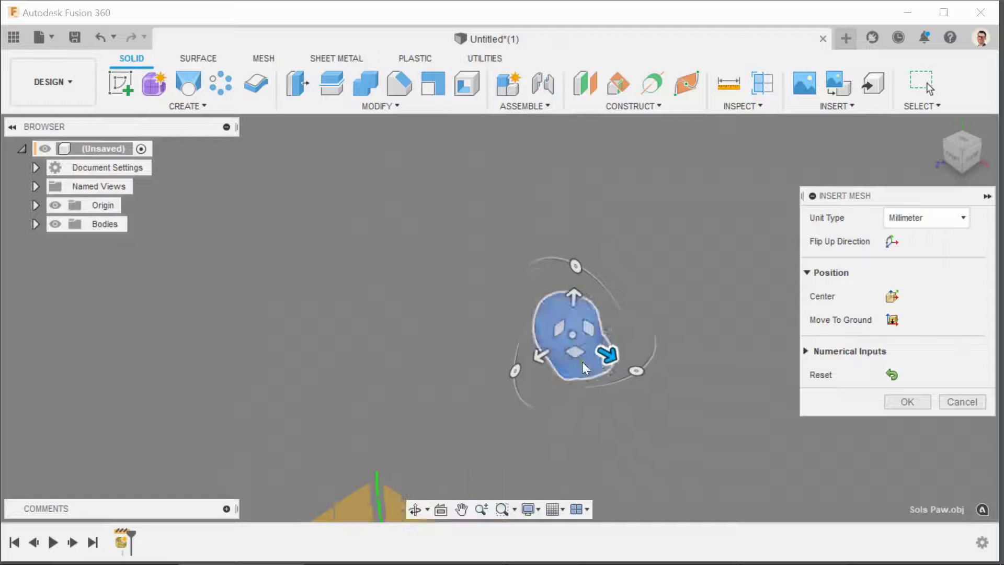
pyautogui.scroll(5, 623, 344)
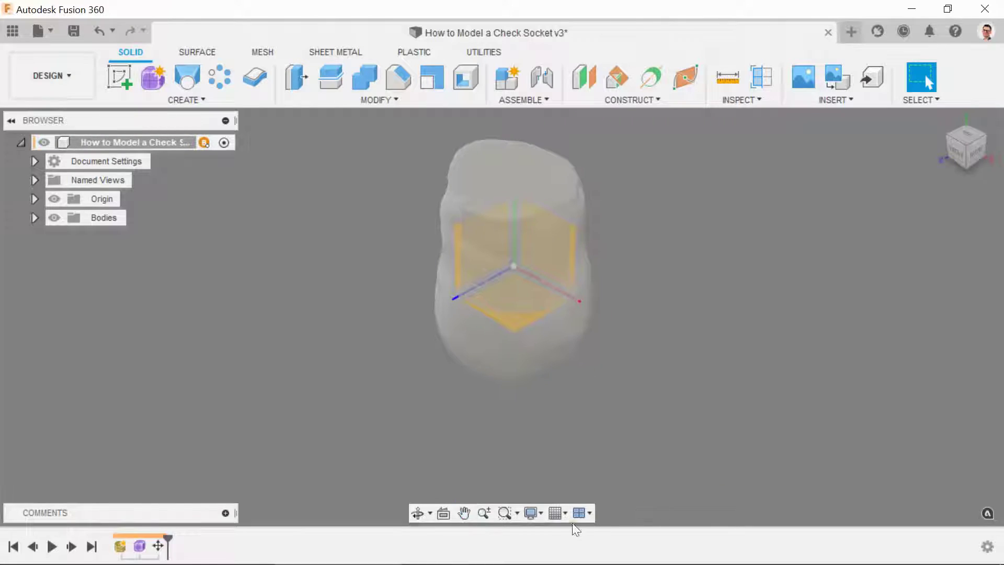
# Step: Set the visual style to Shaded with Visible Edges Only and the camera to Perspective with Ortho Faces
pyautogui.click(537, 513)
pyautogui.moveTo(542, 370)
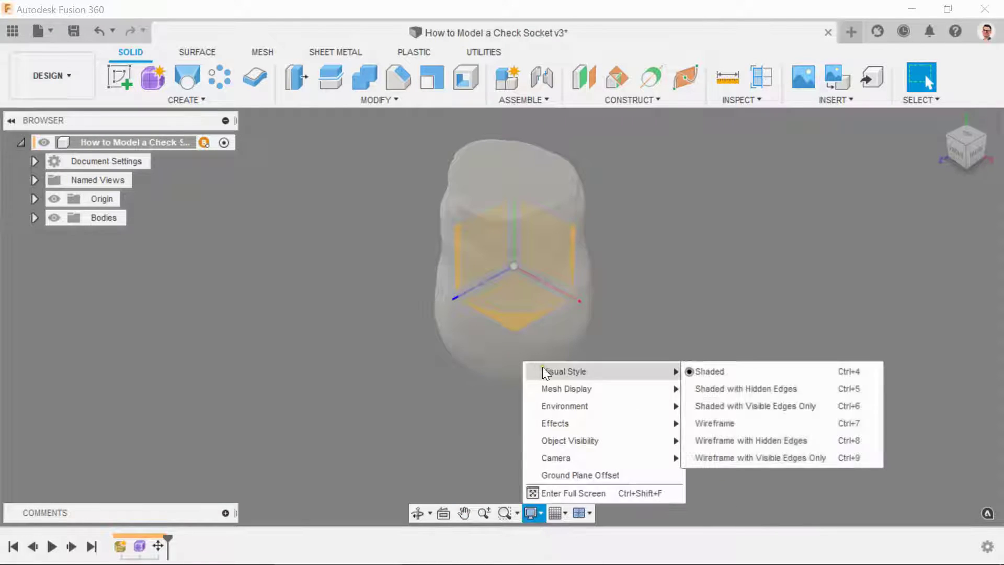
pyautogui.click(752, 406)
pyautogui.click(541, 513)
pyautogui.moveTo(549, 458)
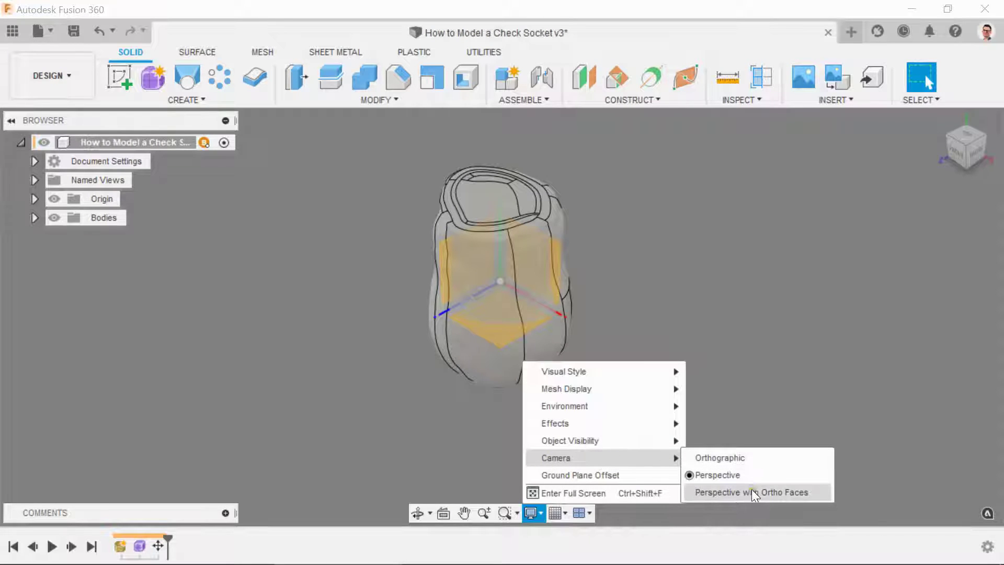
pyautogui.click(754, 492)
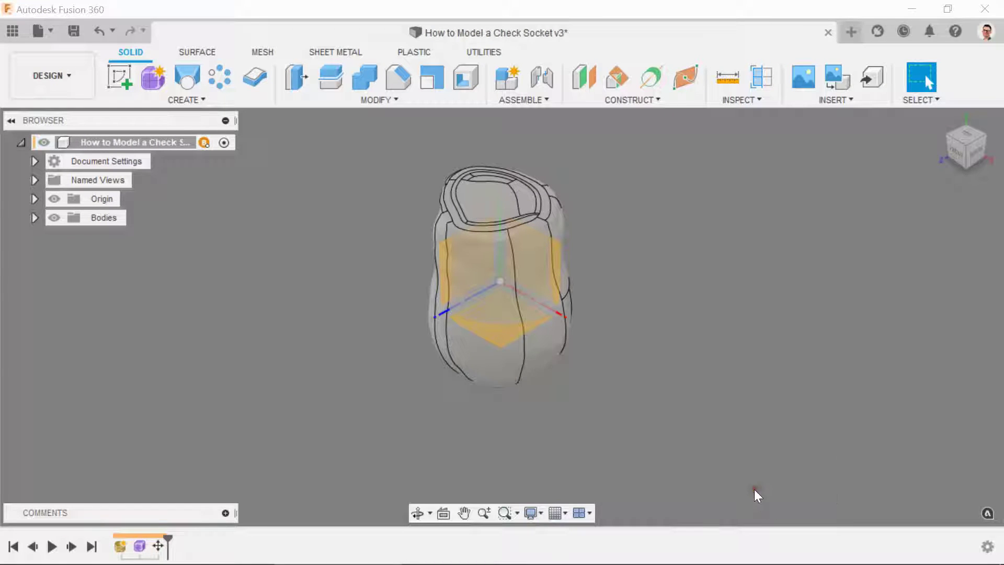
# Step: Change the display environment to Tranquility Blue
pyautogui.click(541, 513)
pyautogui.moveTo(560, 406)
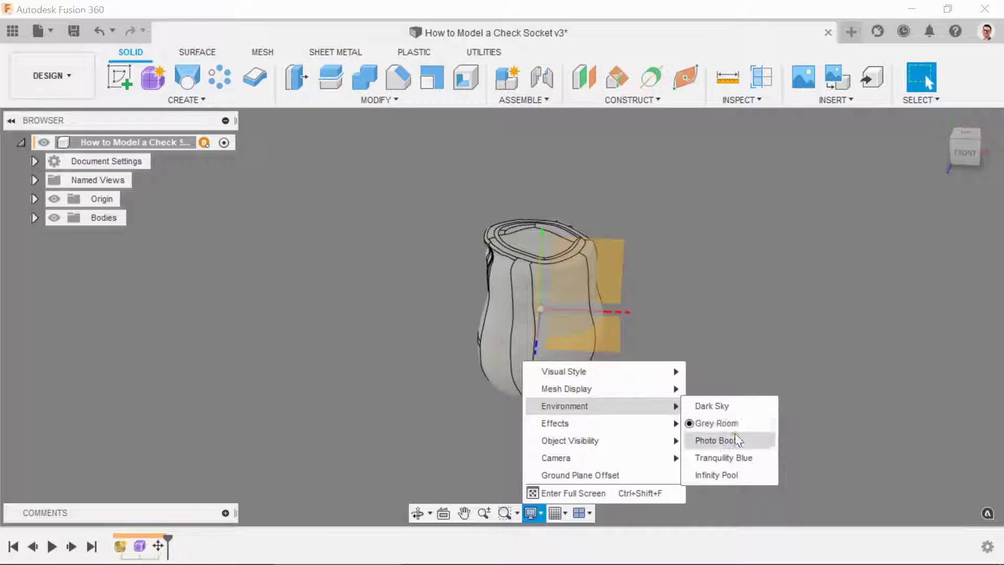
pyautogui.click(733, 458)
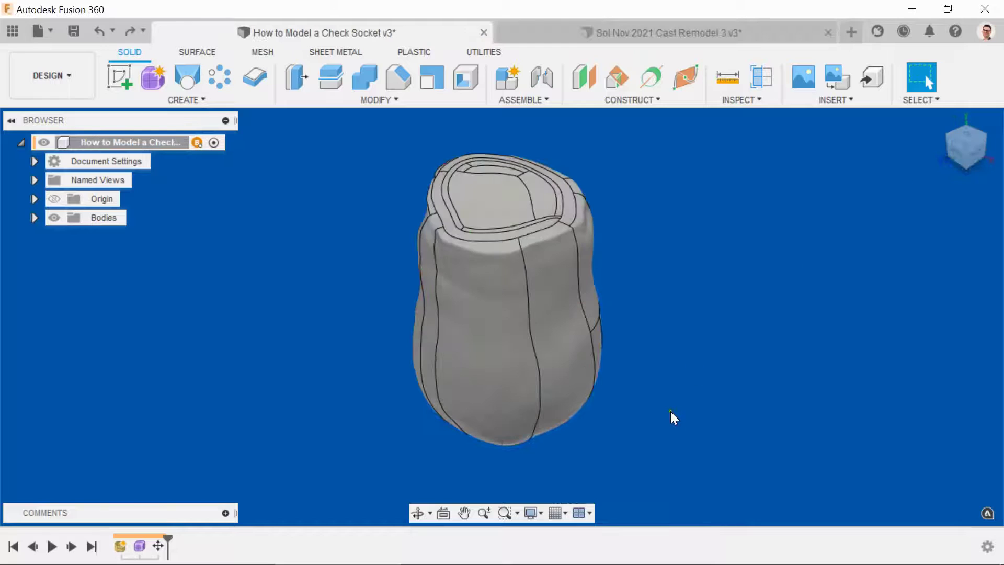
# Step: Start a new form and draw a cylinder about 95 mm in diameter on the horizontal origin plane, centred at the origin
pyautogui.scroll(-2, 671, 411)
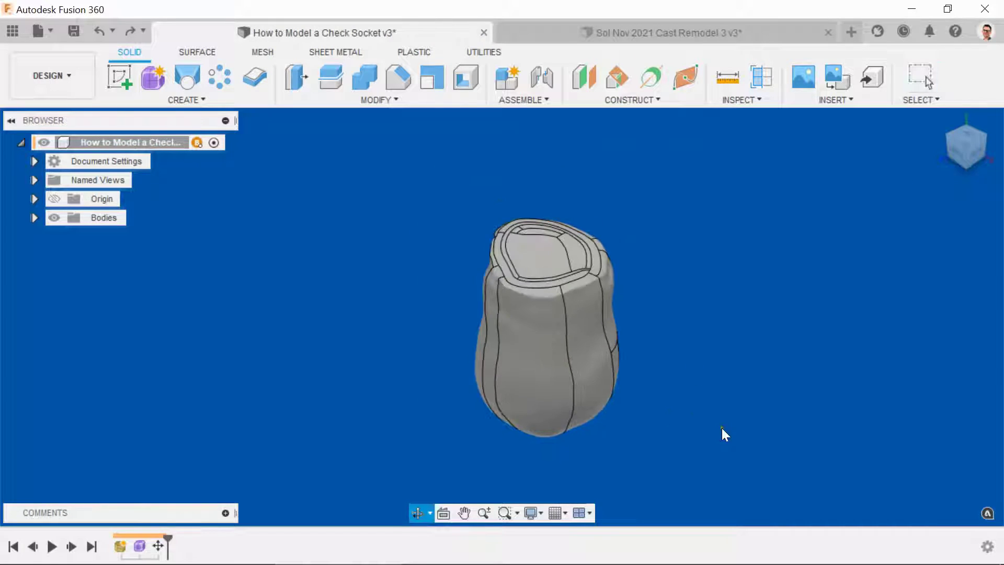
pyautogui.click(156, 77)
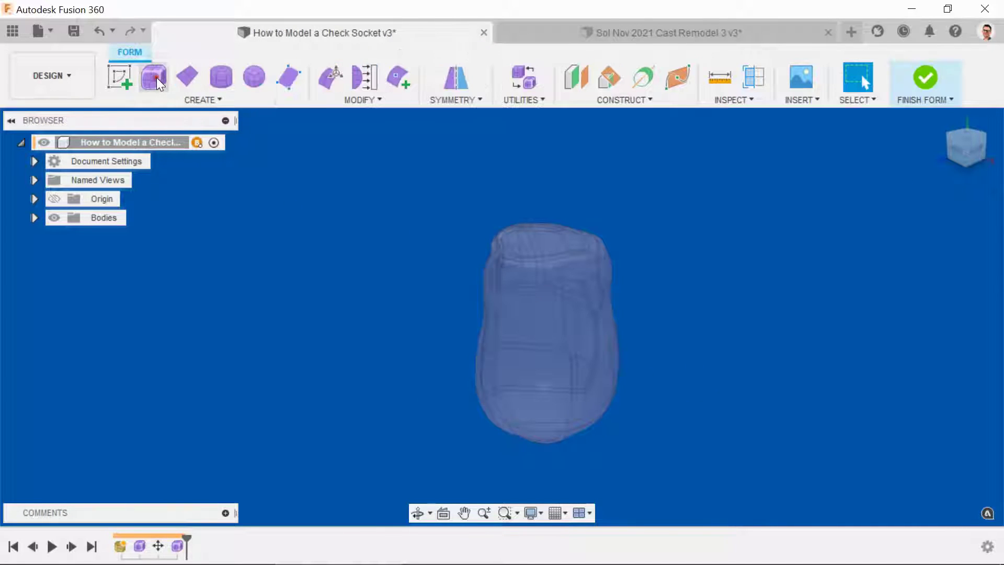
pyautogui.click(206, 100)
pyautogui.click(156, 169)
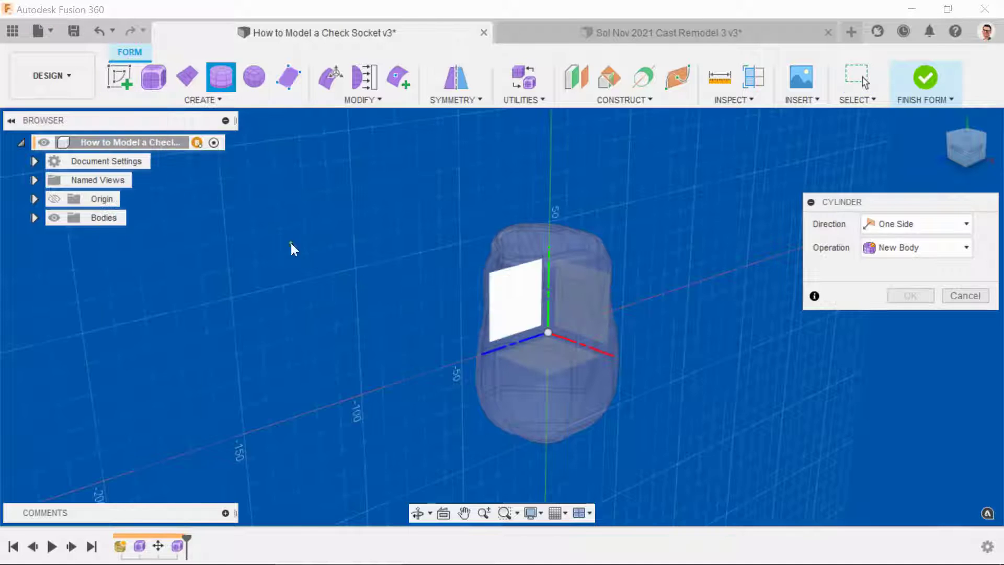
pyautogui.click(544, 373)
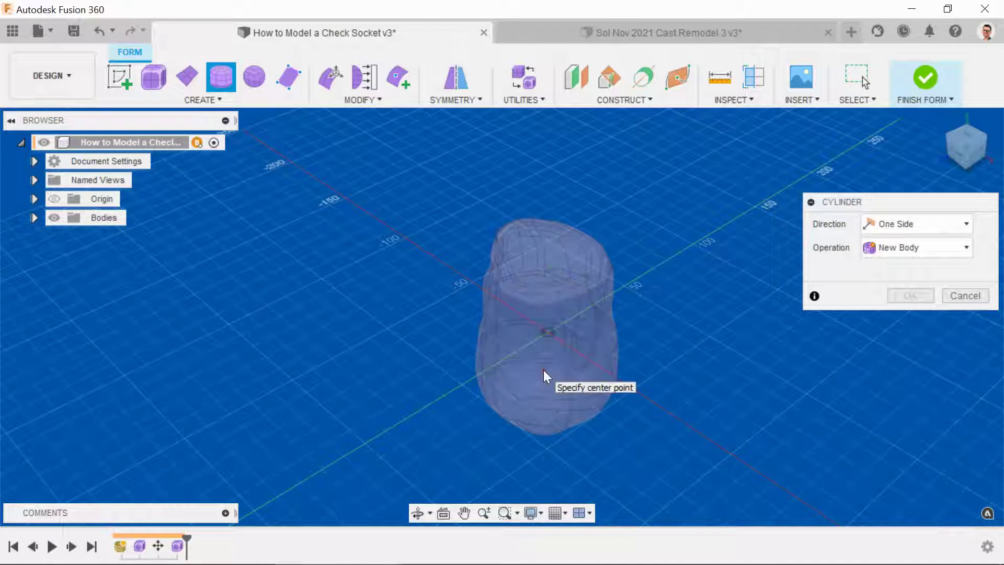
pyautogui.click(550, 334)
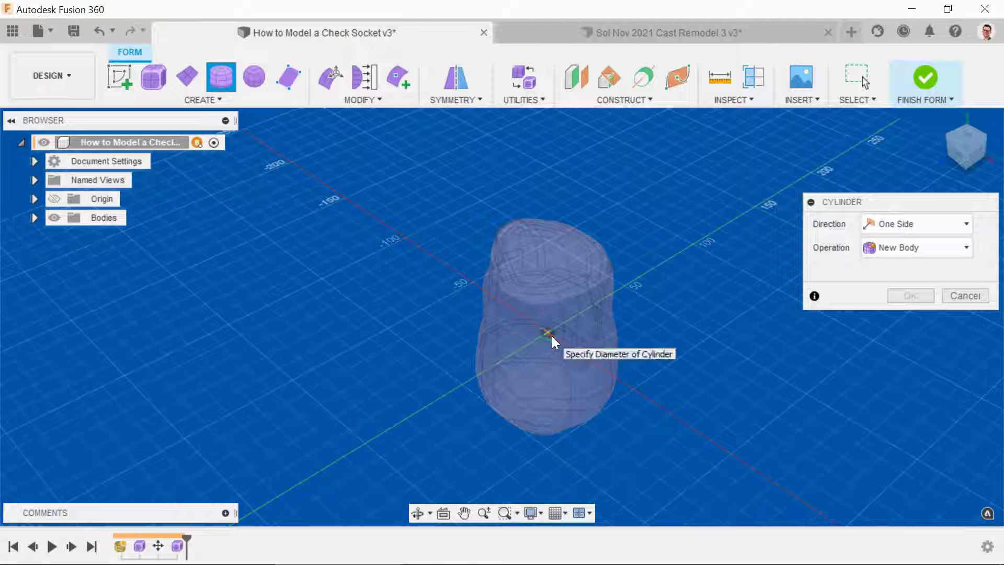
pyautogui.keyDown('shift'); pyautogui.moveTo(654, 360); pyautogui.dragTo(657, 413, button='middle'); pyautogui.keyUp('shift')
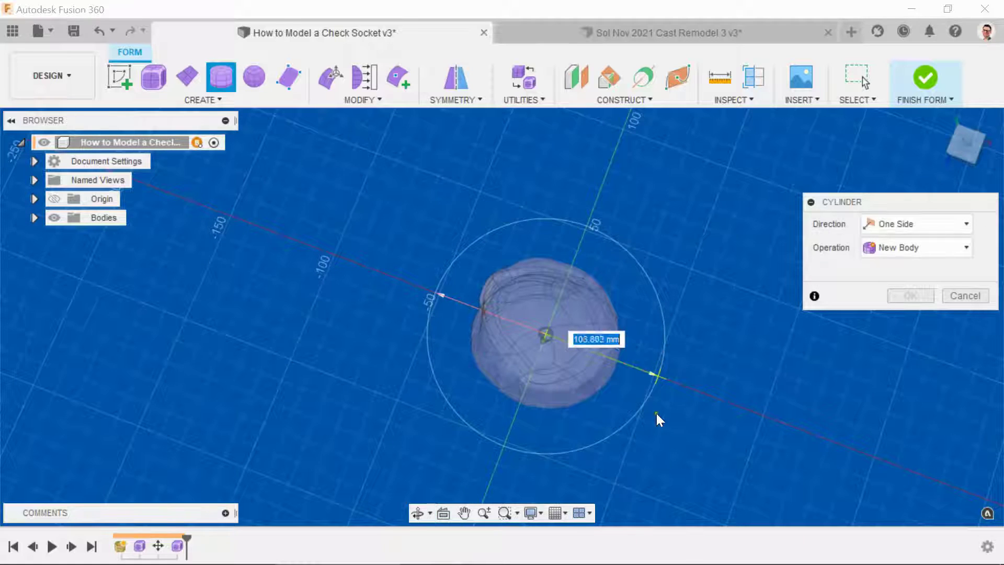
pyautogui.click(645, 384)
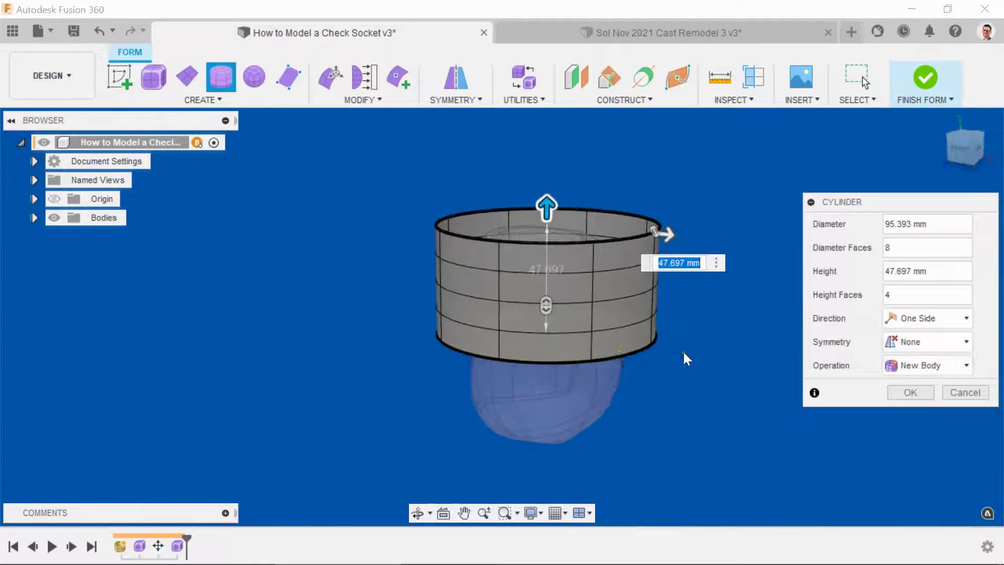
# Step: Set the cylinder's height to 10 mm with 1 height face and create it as a new body
pyautogui.press('Tab')
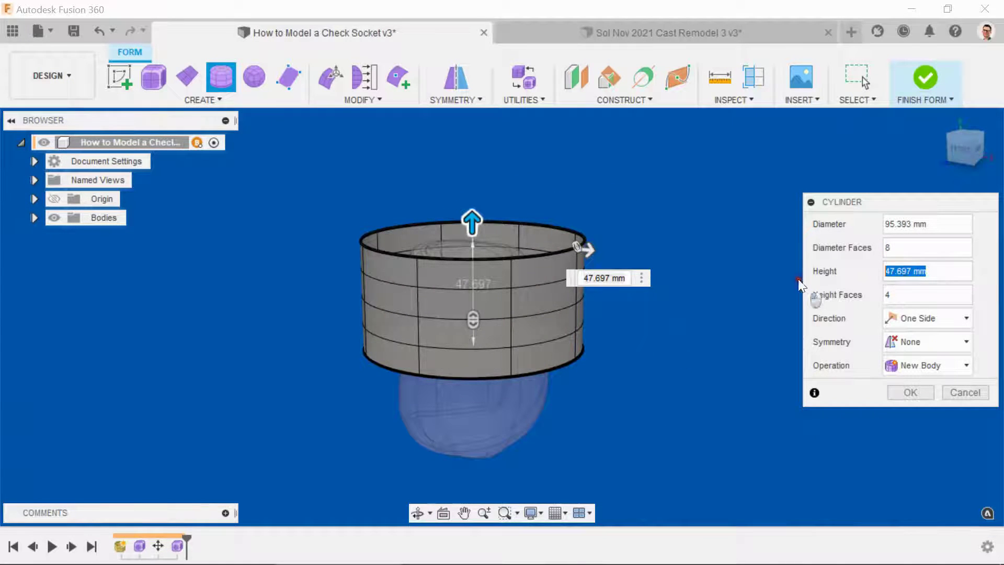
pyautogui.write('10')
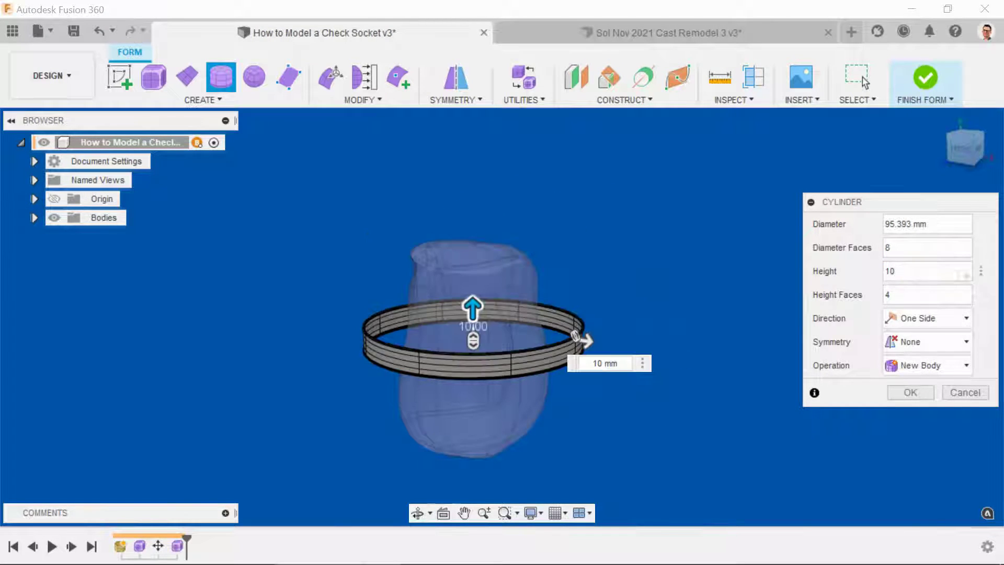
pyautogui.press('Tab')
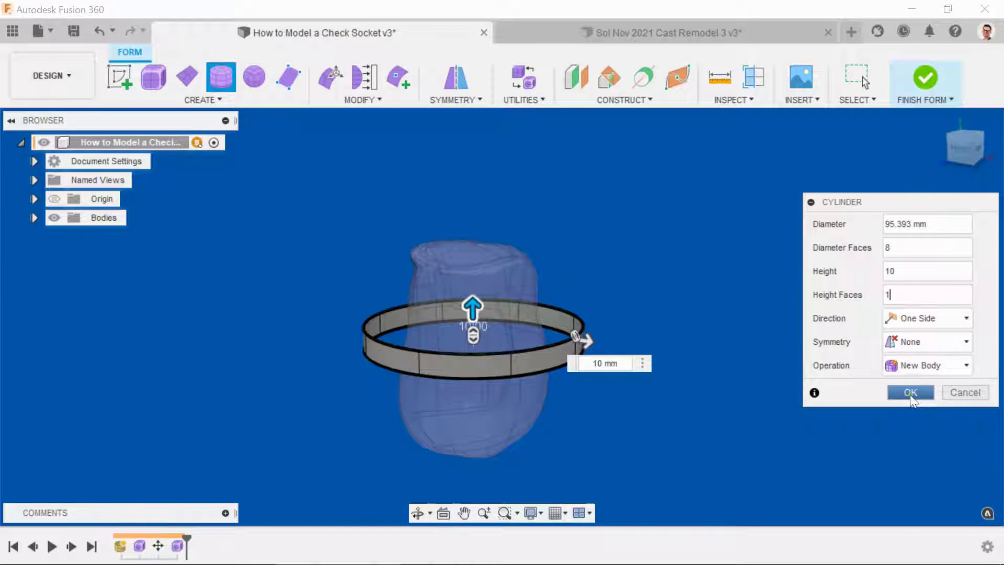
pyautogui.click(909, 395)
# Step: Temporarily hide the cylinder body and examine the shape of the limb cast from several sides
pyautogui.click(976, 147)
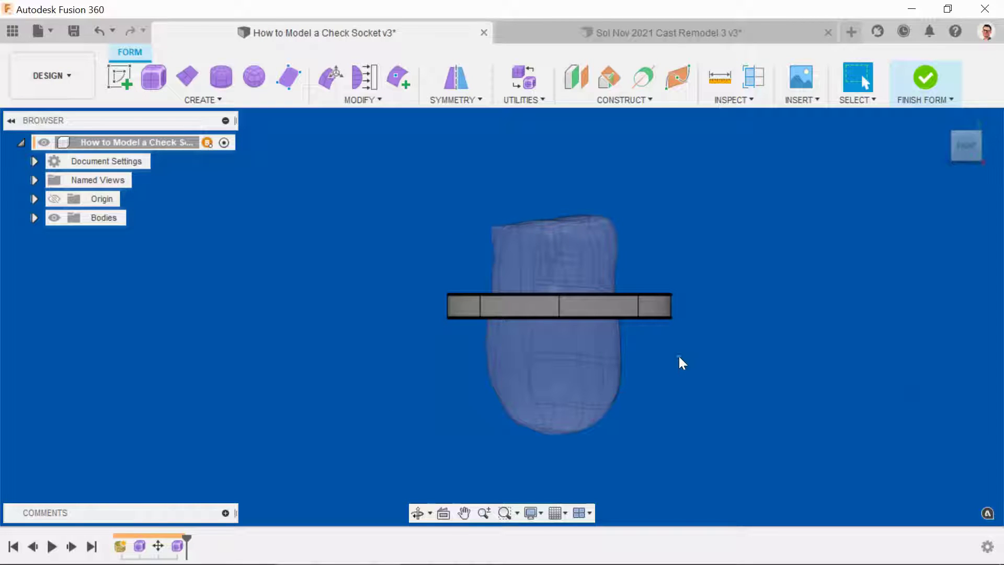
pyautogui.moveTo(665, 336)
pyautogui.keyDown('shift'); pyautogui.mouseDown(button='middle')
pyautogui.moveTo(682, 349)
pyautogui.moveTo(675, 343)
pyautogui.mouseUp(button='middle'); pyautogui.keyUp('shift')
pyautogui.click(34, 218)
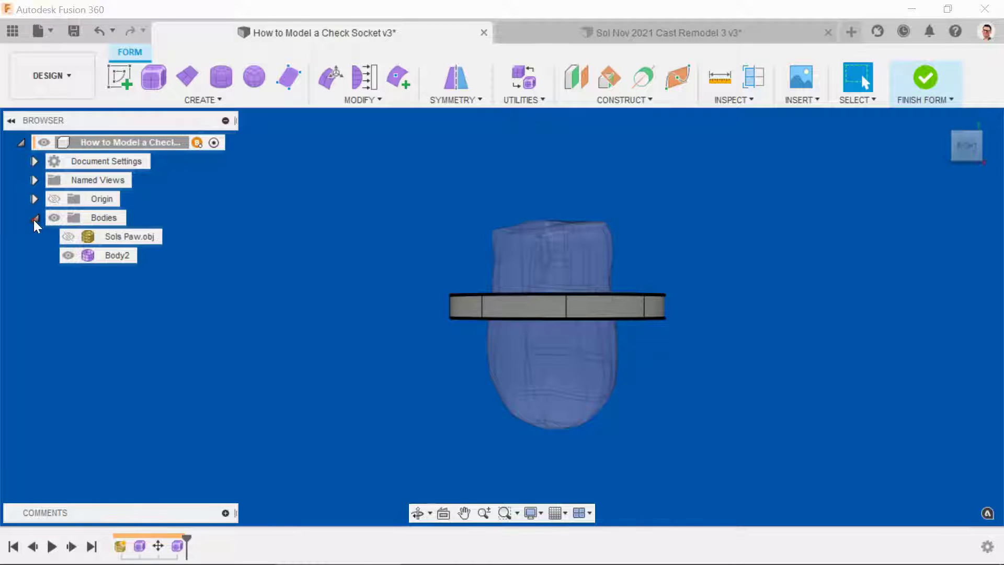
pyautogui.click(67, 254)
pyautogui.scroll(3, 397, 318)
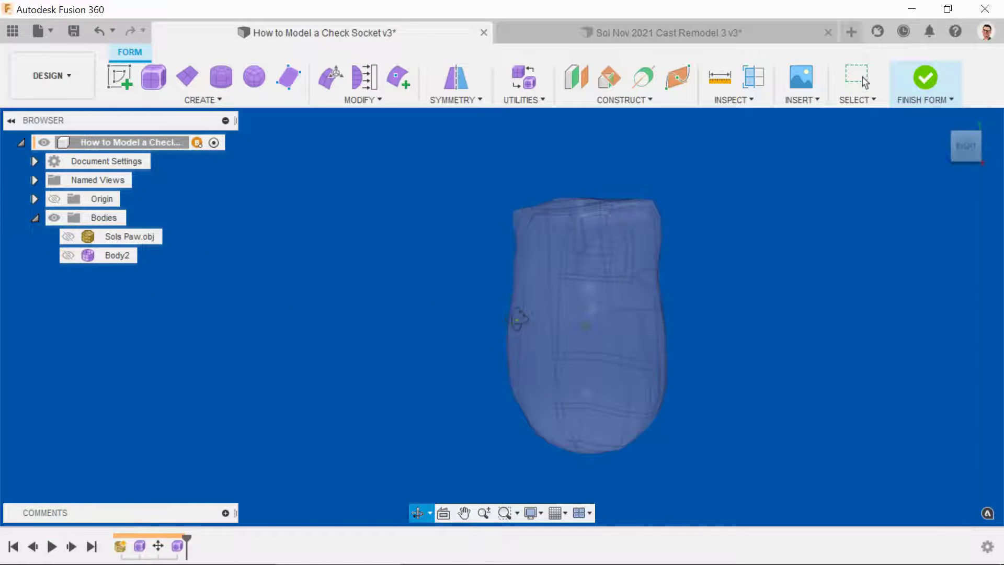
pyautogui.click(970, 150)
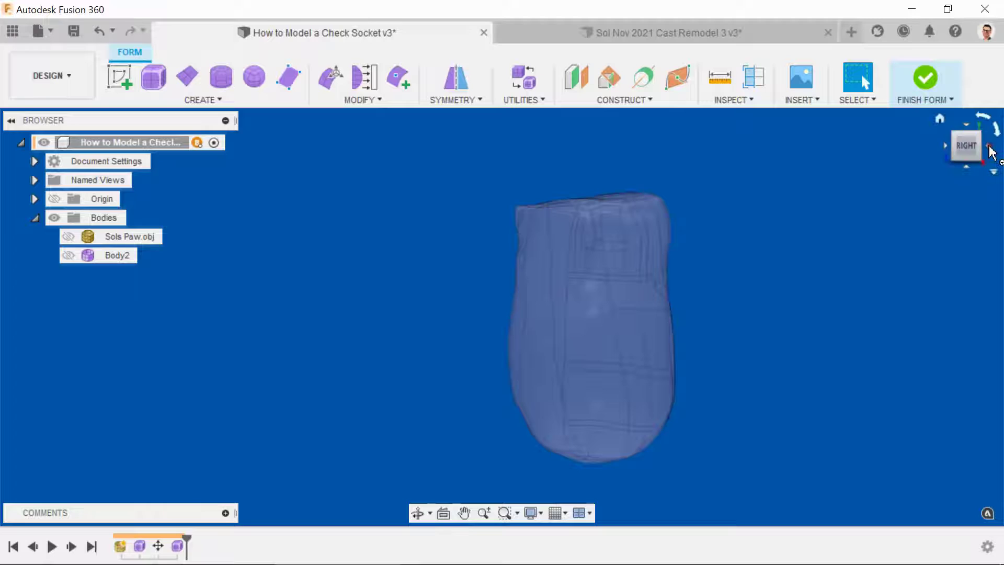
pyautogui.click(989, 147)
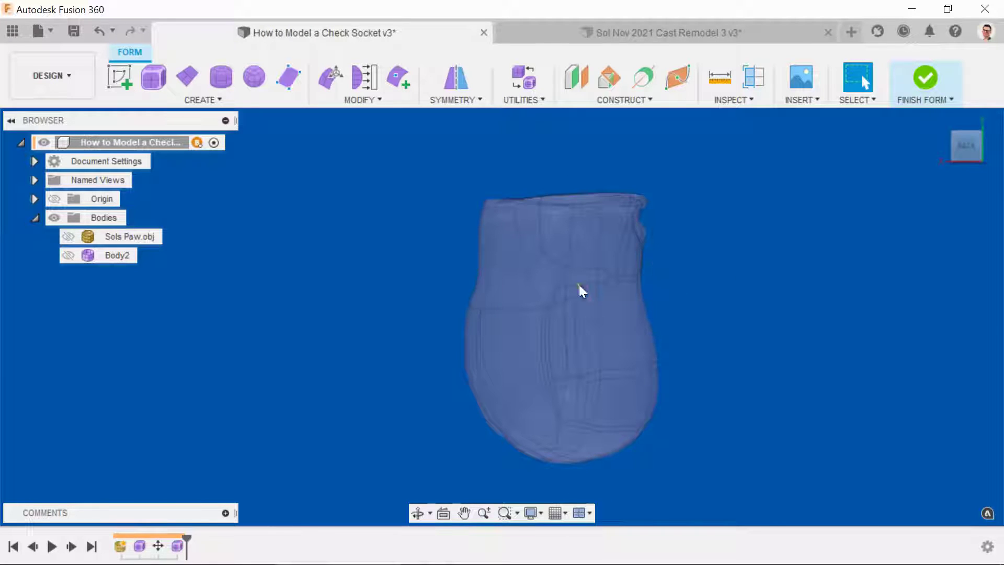
pyautogui.click(987, 148)
pyautogui.click(984, 144)
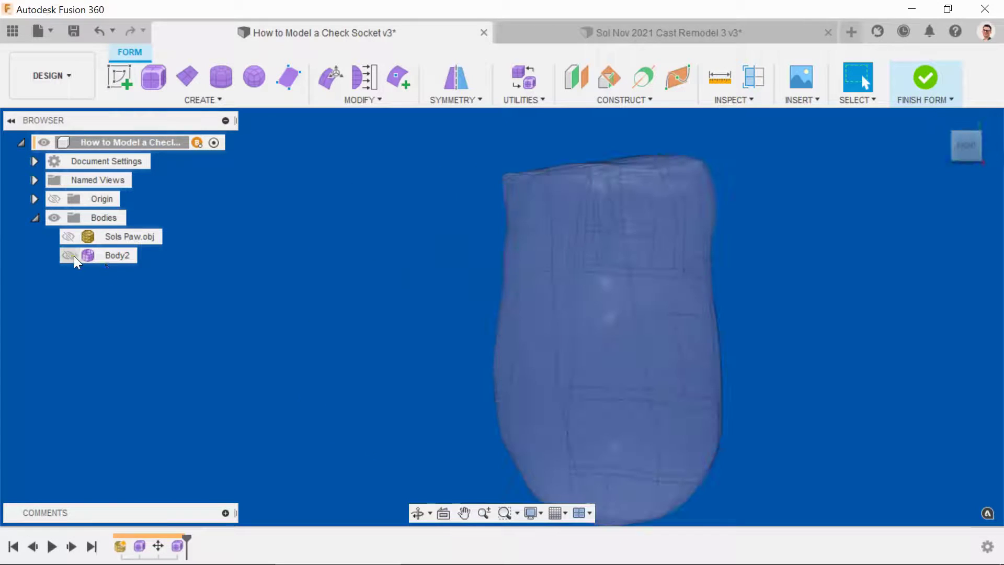
pyautogui.click(69, 255)
# Step: Use Edit Form on all faces of the ring to tilt it 10° and shift it about 11.5 mm up and 1.6 mm sideways
pyautogui.scroll(-3, 260, 299)
pyautogui.moveTo(281, 319); pyautogui.dragTo(300, 316, button='middle')
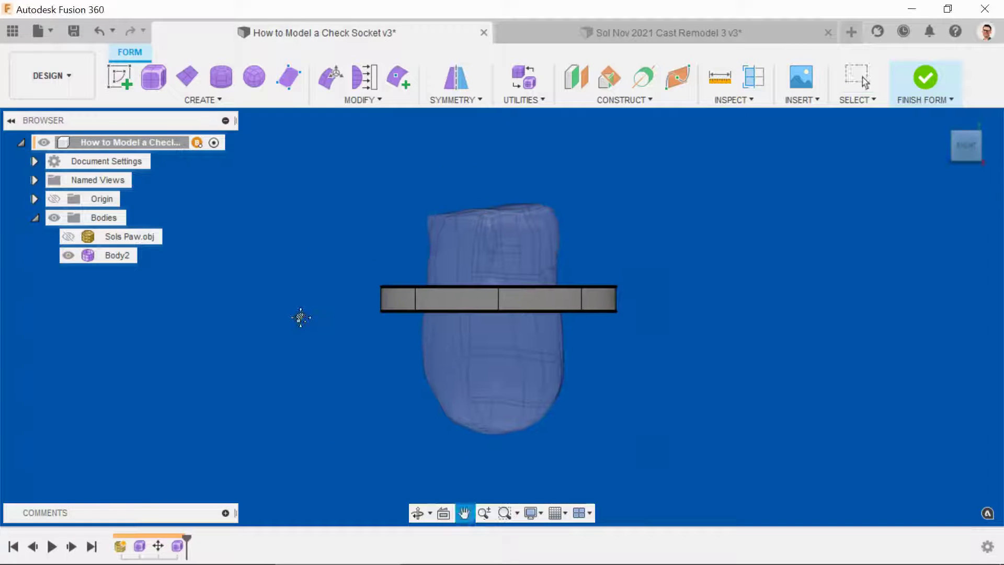
pyautogui.rightClick(673, 314)
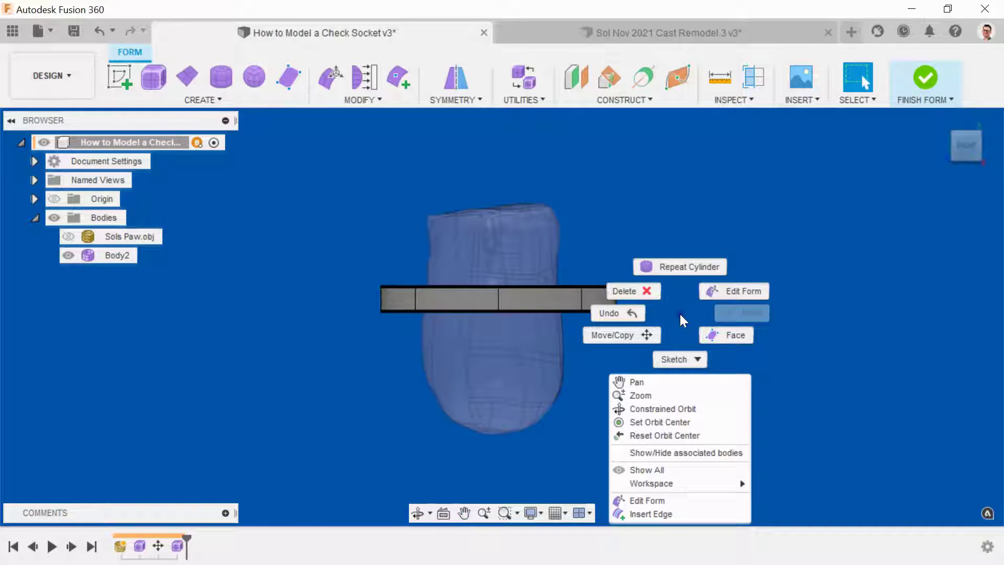
pyautogui.click(724, 303)
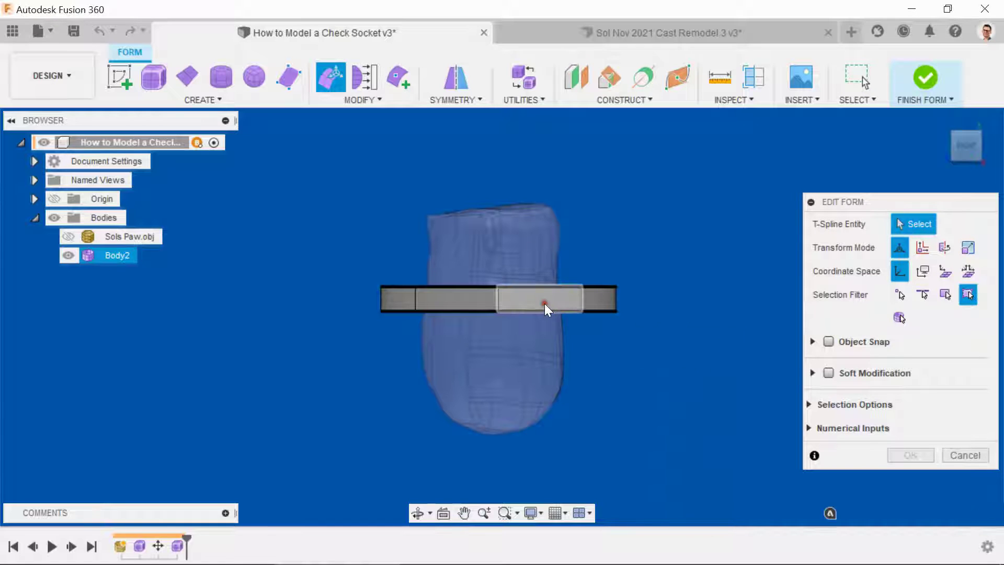
pyautogui.doubleClick(544, 303)
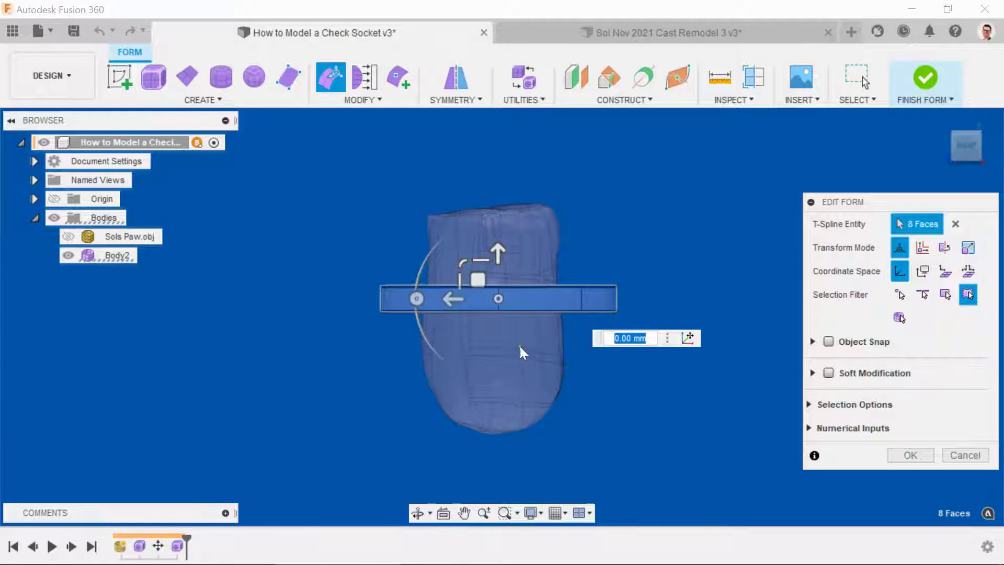
pyautogui.click(415, 299)
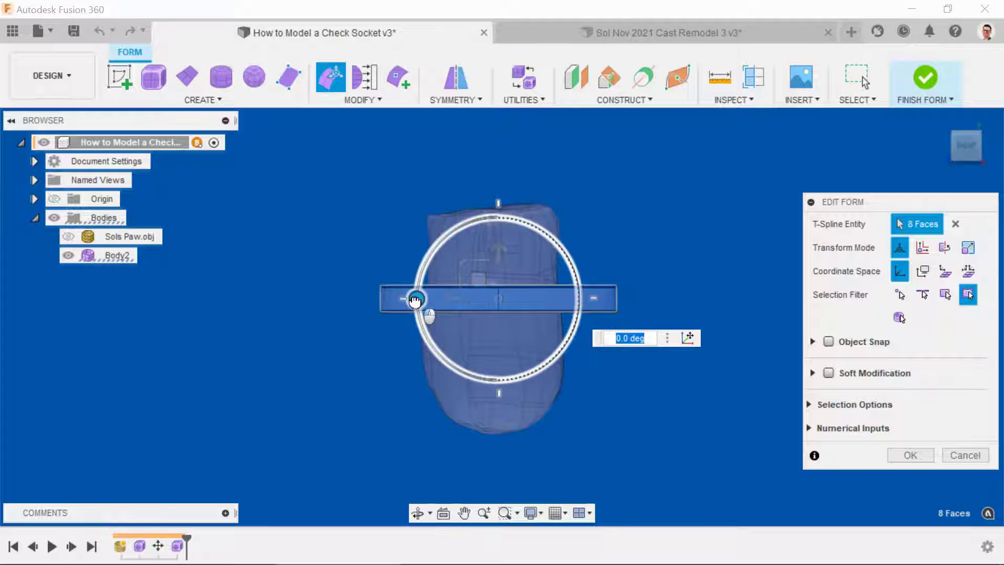
pyautogui.moveTo(416, 299); pyautogui.dragTo(419, 315)
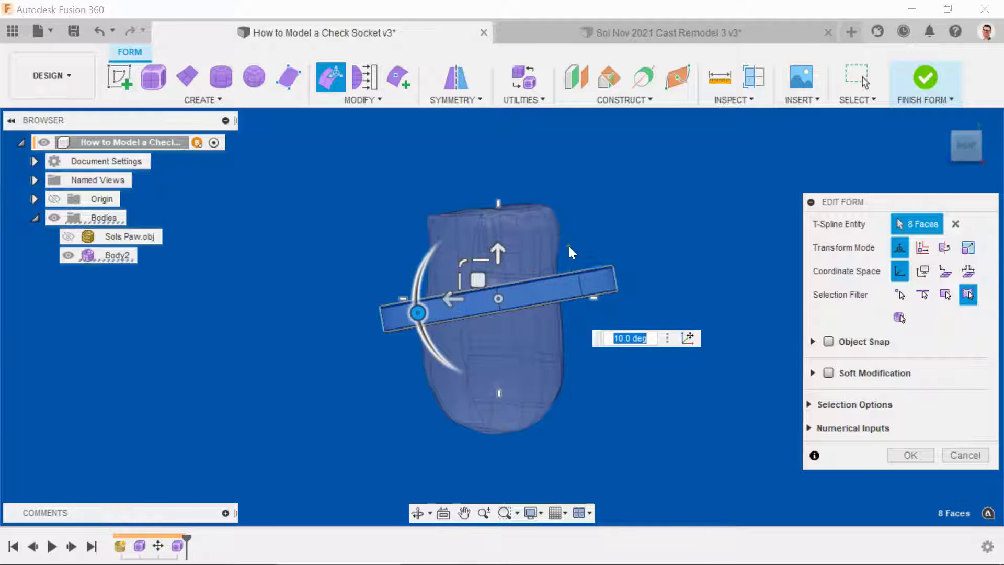
pyautogui.moveTo(479, 281); pyautogui.dragTo(474, 251)
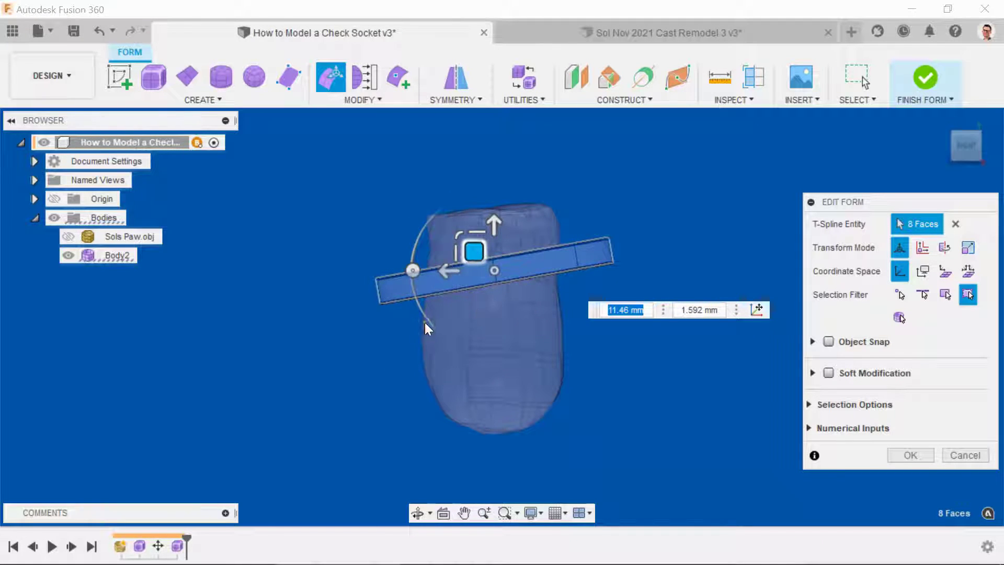
pyautogui.click(400, 351)
# Step: Rotate the four faces of the ring's lower half by 10° and shift them about 3.8 mm inward and 0.6 mm down
pyautogui.keyDown('shift'); pyautogui.moveTo(594, 409); pyautogui.dragTo(568, 403, button='middle'); pyautogui.keyUp('shift')
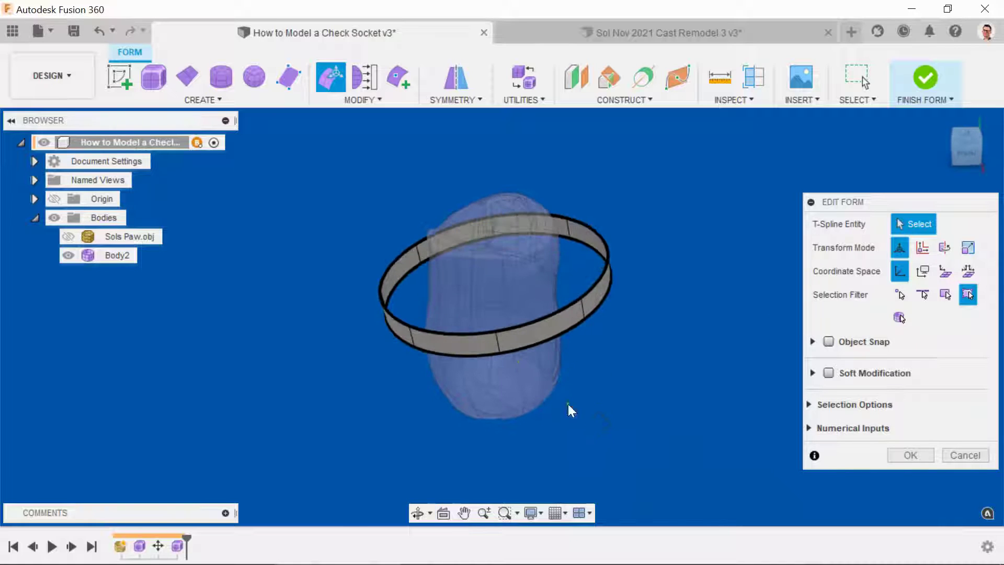
pyautogui.click(451, 343)
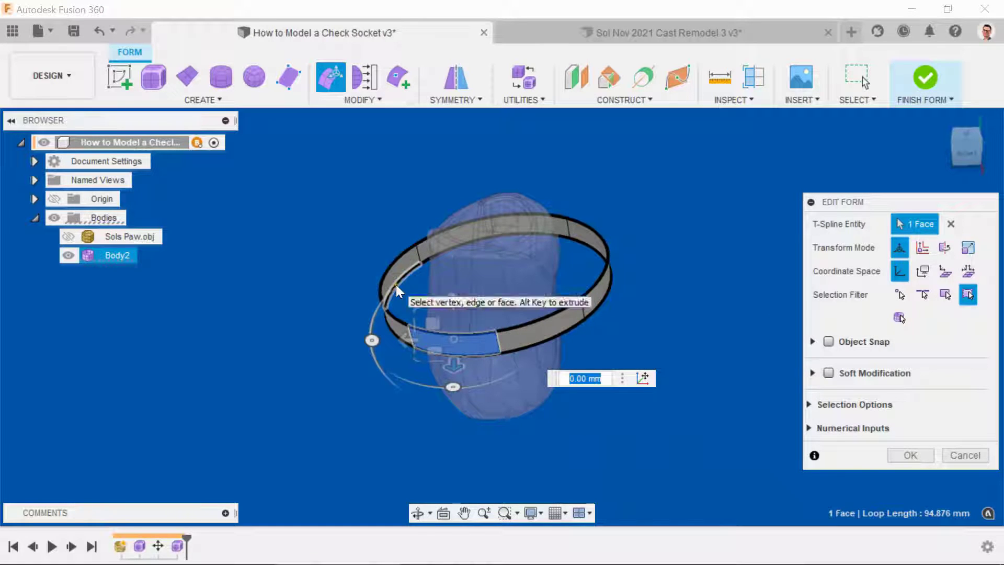
pyautogui.keyDown('shift'); pyautogui.moveTo(374, 369); pyautogui.dragTo(399, 347, button='middle'); pyautogui.keyUp('shift')
pyautogui.keyDown('shift'); pyautogui.click(400, 311); pyautogui.keyUp('shift')
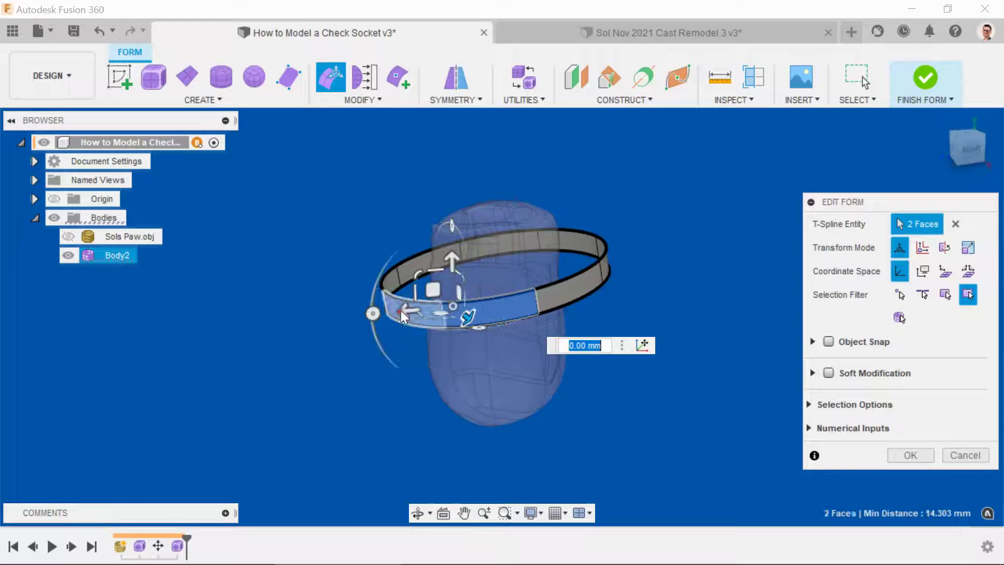
pyautogui.keyDown('shift'); pyautogui.click(411, 268); pyautogui.keyUp('shift')
pyautogui.keyDown('shift'); pyautogui.moveTo(411, 269); pyautogui.dragTo(403, 277, button='middle'); pyautogui.keyUp('shift')
pyautogui.keyDown('shift'); pyautogui.click(403, 277); pyautogui.keyUp('shift')
pyautogui.keyDown('shift'); pyautogui.moveTo(410, 361); pyautogui.dragTo(406, 352, button='middle'); pyautogui.keyUp('shift')
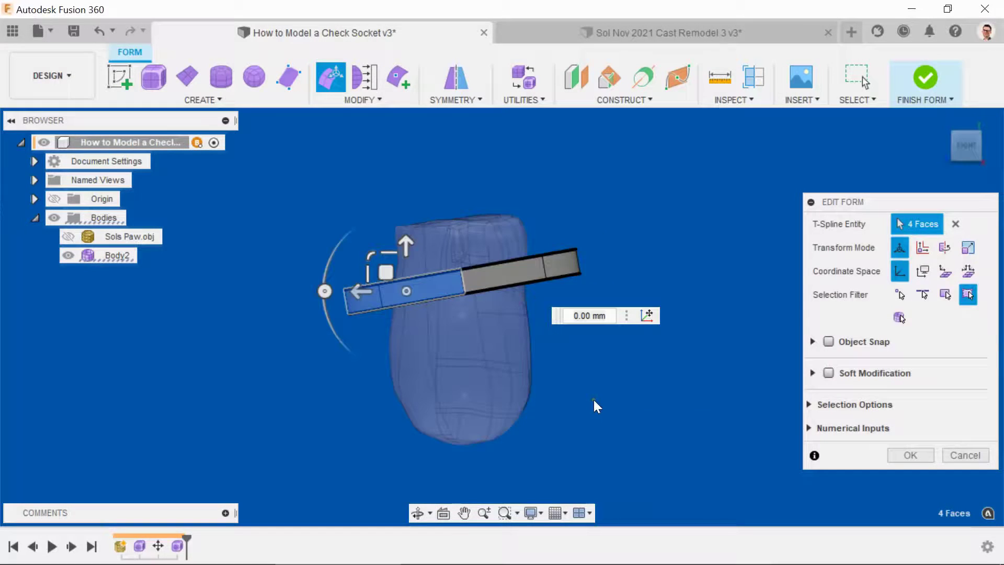
pyautogui.moveTo(594, 405); pyautogui.dragTo(613, 390, button='middle')
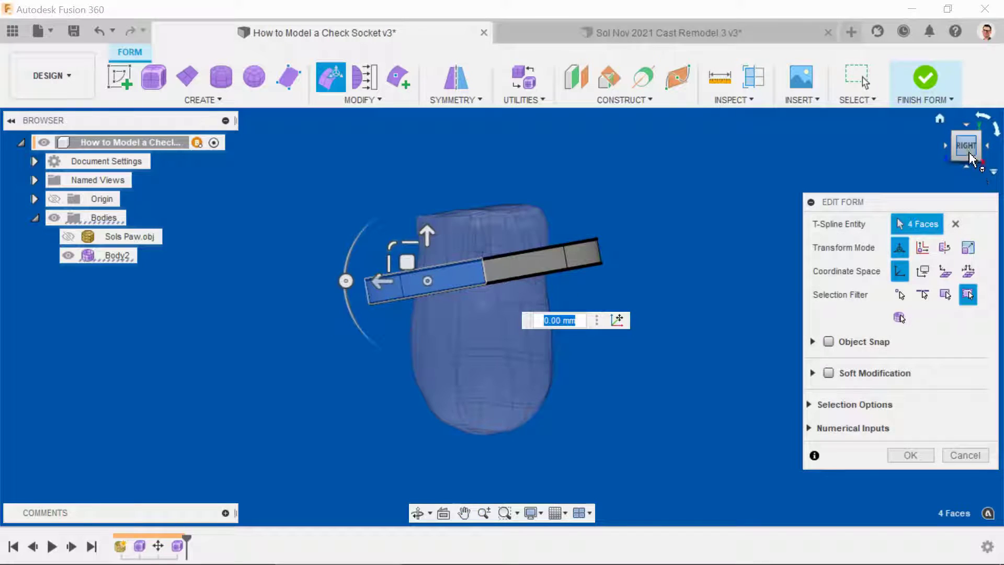
pyautogui.click(346, 279)
pyautogui.moveTo(346, 280)
pyautogui.mouseDown()
pyautogui.moveTo(348, 308)
pyautogui.moveTo(346, 295)
pyautogui.mouseUp()
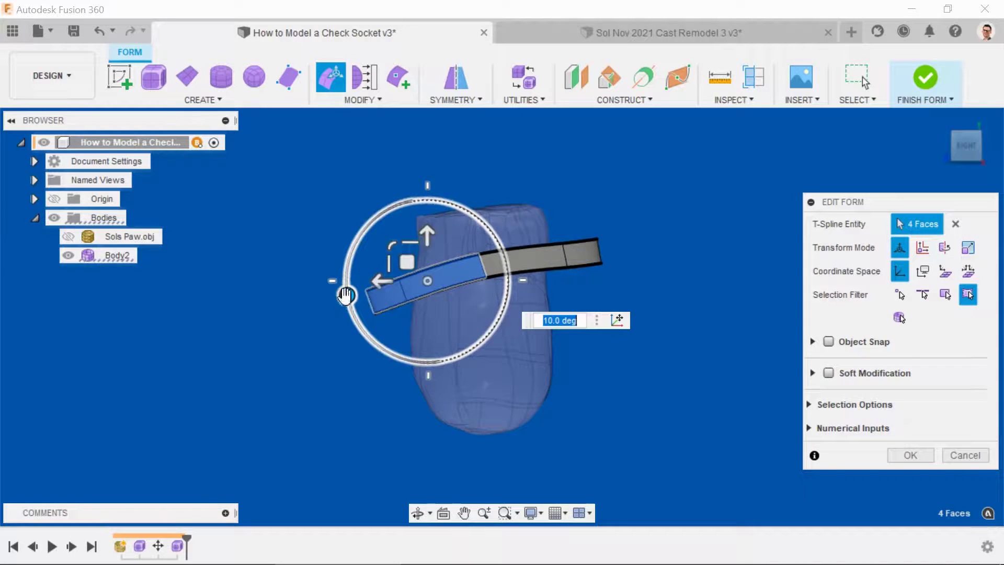
pyautogui.moveTo(405, 263); pyautogui.dragTo(417, 263)
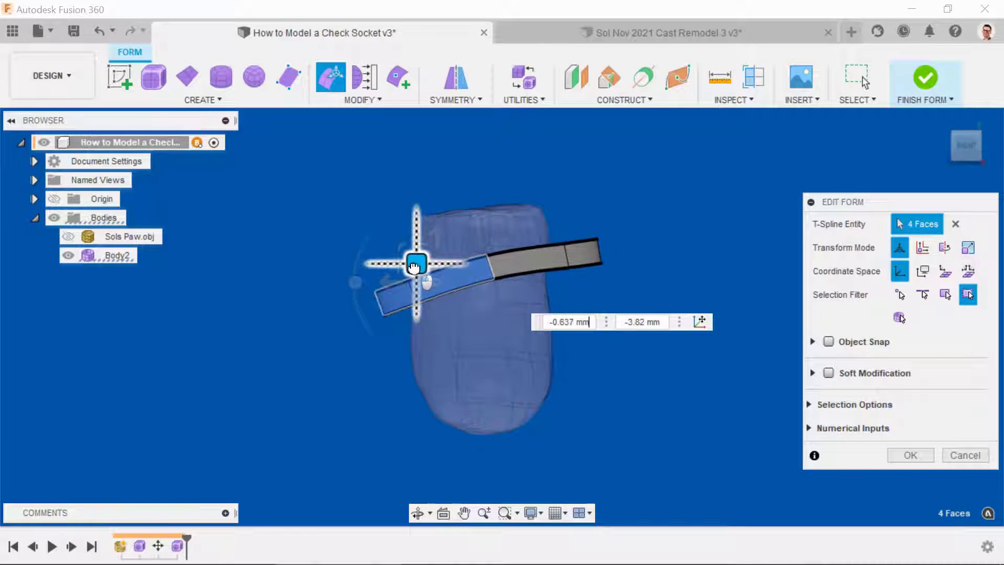
# Step: Rotate the two faces at the ring's higher end by -15° and move them inward until they lie close to the cast
pyautogui.keyDown('shift'); pyautogui.moveTo(389, 304); pyautogui.dragTo(421, 347, button='middle'); pyautogui.keyUp('shift')
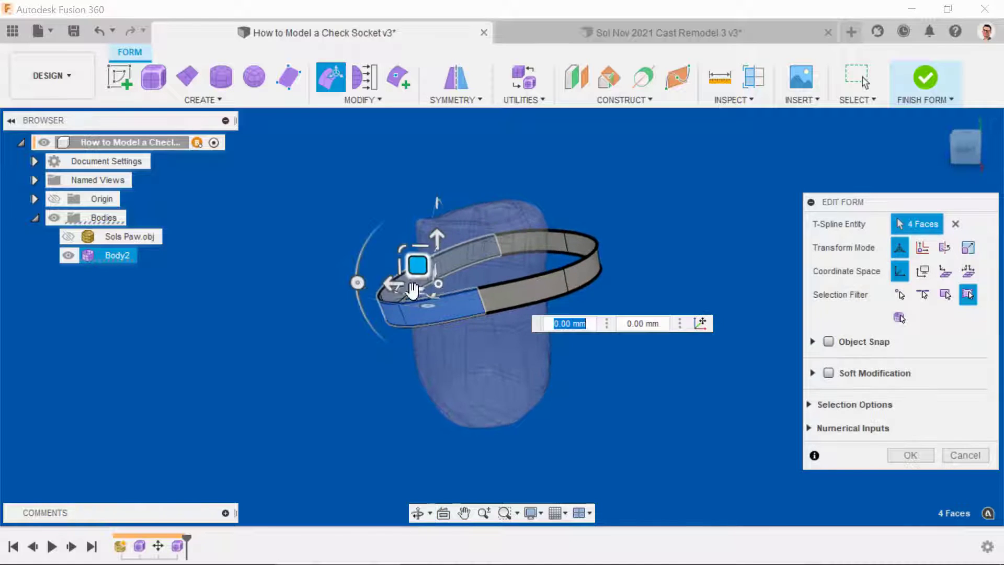
pyautogui.click(965, 148)
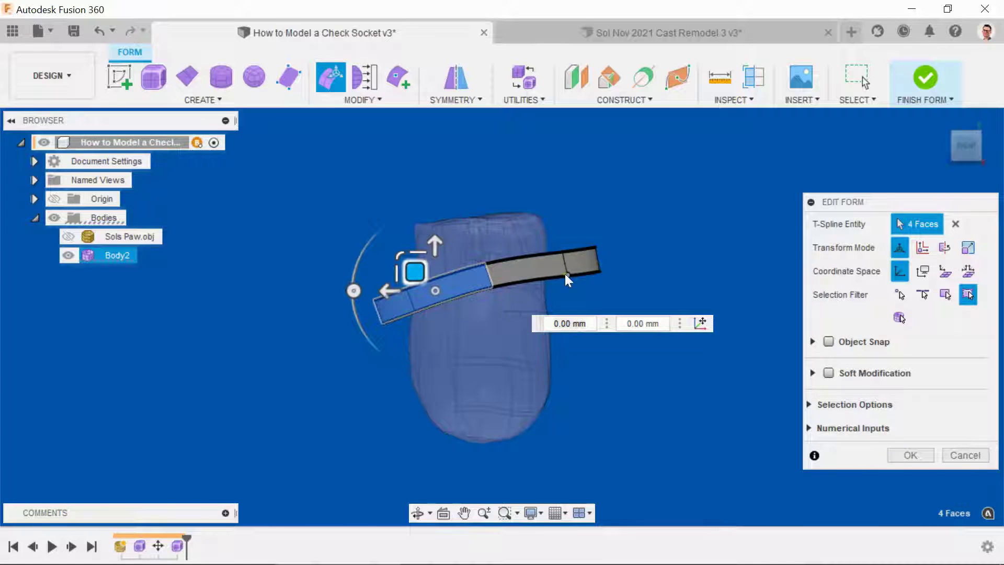
pyautogui.moveTo(564, 274); pyautogui.dragTo(606, 272, button='middle')
pyautogui.moveTo(980, 119)
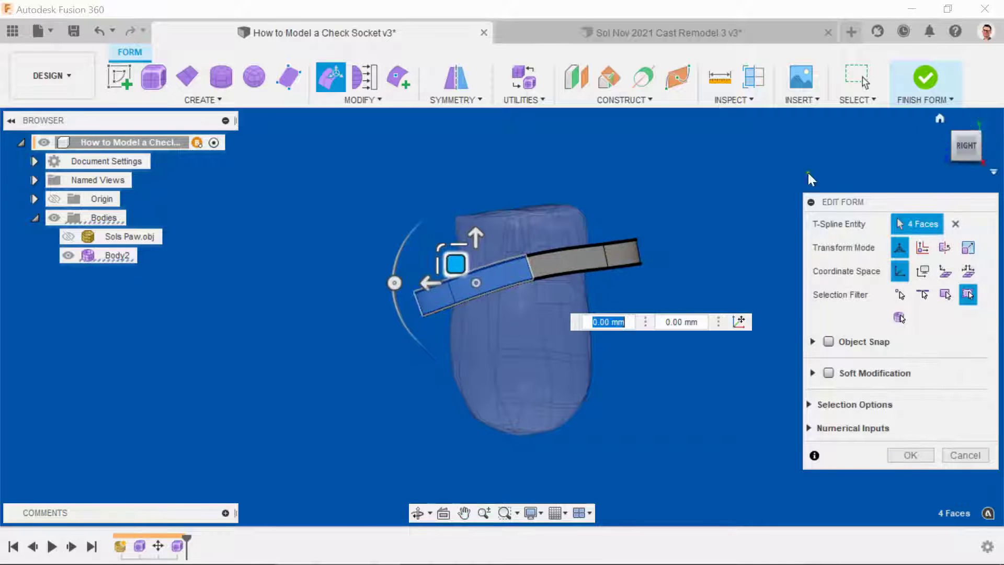
pyautogui.scroll(3, 527, 285)
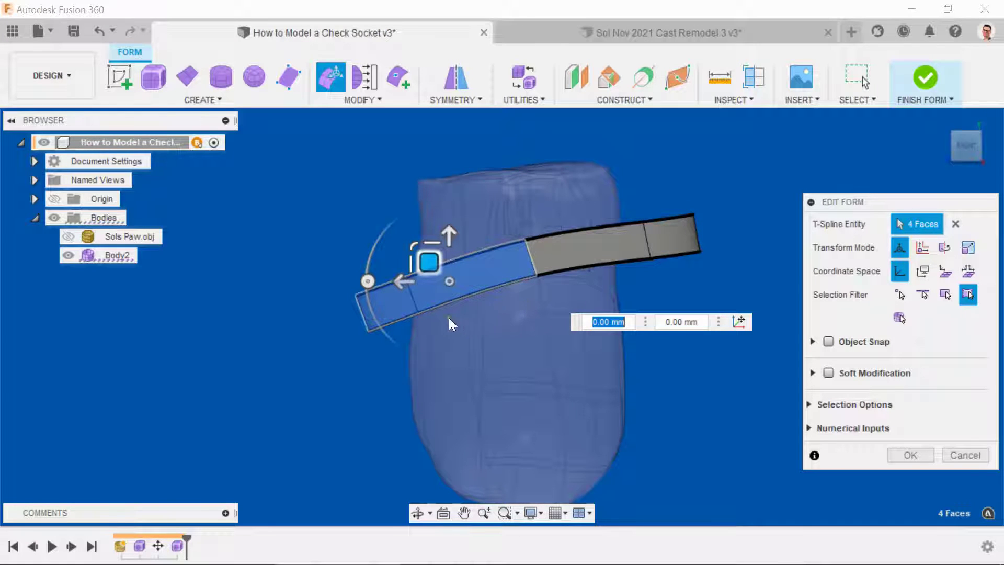
pyautogui.click(680, 241)
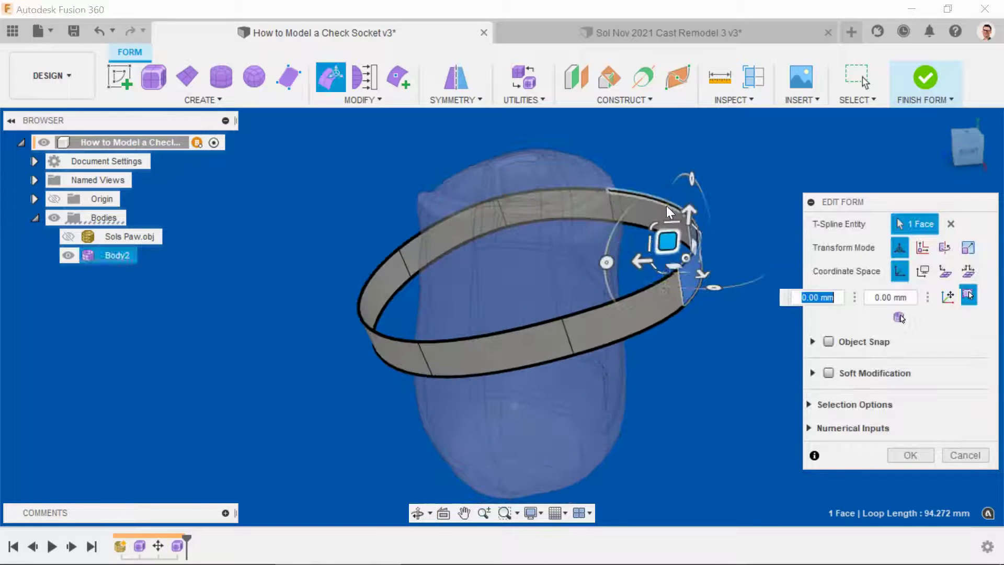
pyautogui.keyDown('shift'); pyautogui.click(654, 206); pyautogui.keyUp('shift')
pyautogui.click(966, 150)
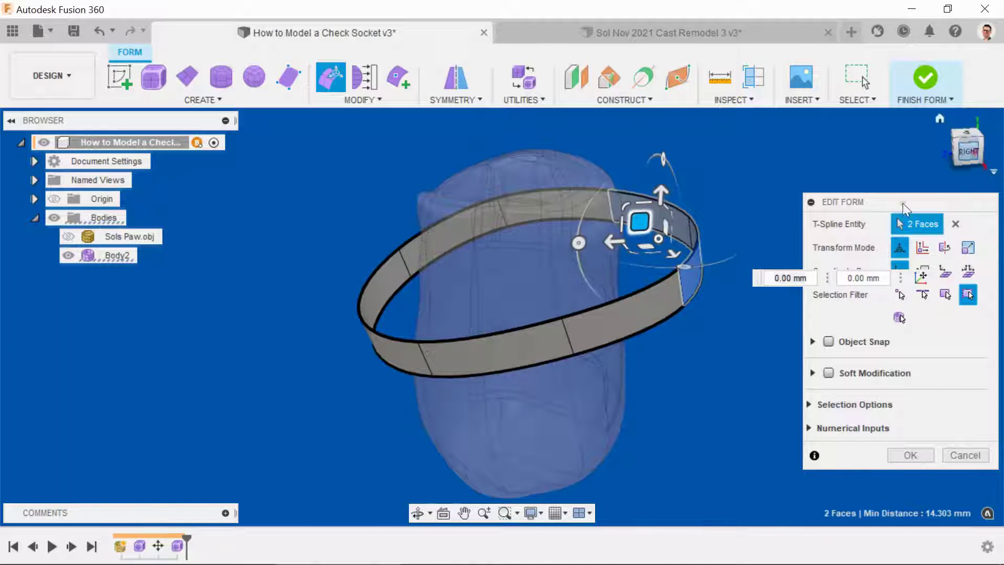
pyautogui.moveTo(734, 339)
pyautogui.mouseDown(button='middle')
pyautogui.moveTo(716, 341)
pyautogui.moveTo(730, 339)
pyautogui.mouseUp(button='middle')
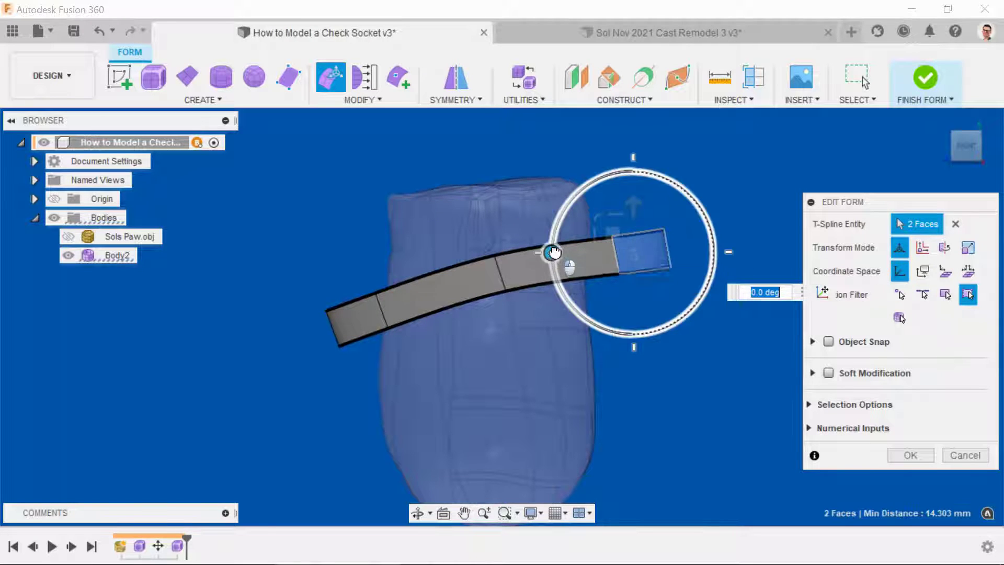
pyautogui.moveTo(554, 253); pyautogui.dragTo(554, 228)
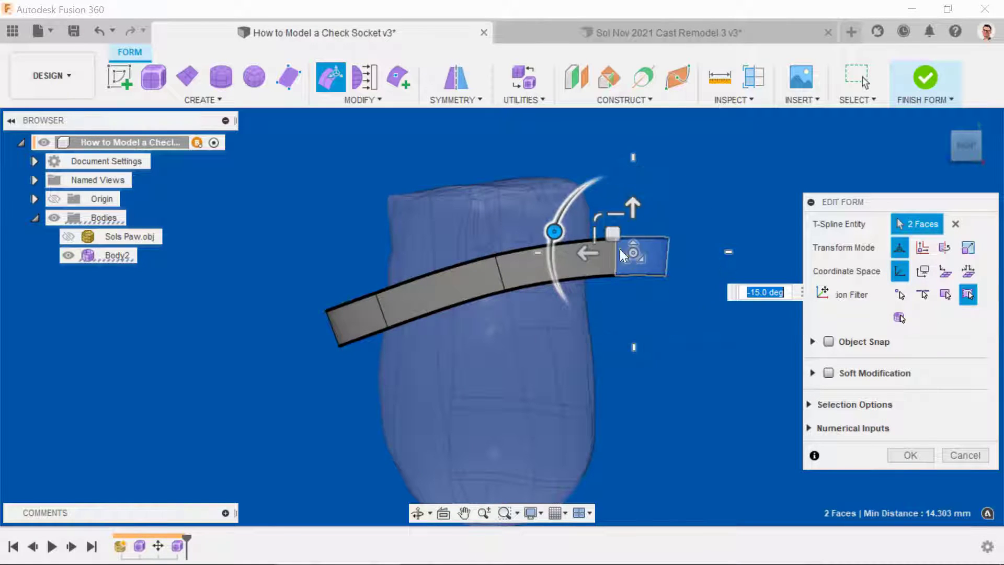
pyautogui.moveTo(621, 255); pyautogui.dragTo(544, 232)
# Step: Rotate the two faces at the ring's lower end by -15° and shift them about 11.3 mm inward and 1.9 mm up
pyautogui.click(350, 325)
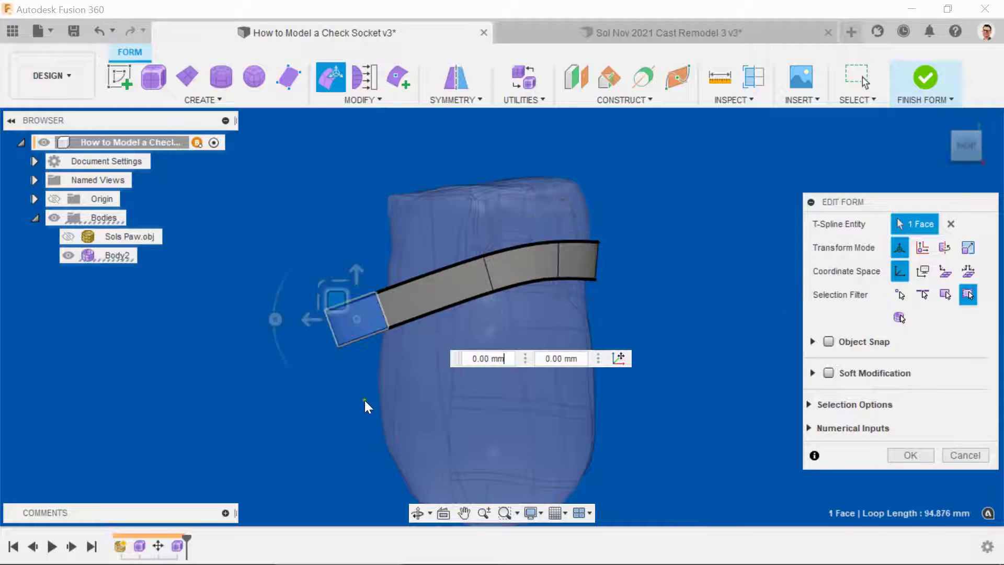
pyautogui.keyDown('shift'); pyautogui.moveTo(365, 400); pyautogui.dragTo(363, 431, button='middle'); pyautogui.keyUp('shift')
pyautogui.keyDown('ctrl'); pyautogui.click(362, 304); pyautogui.keyUp('ctrl')
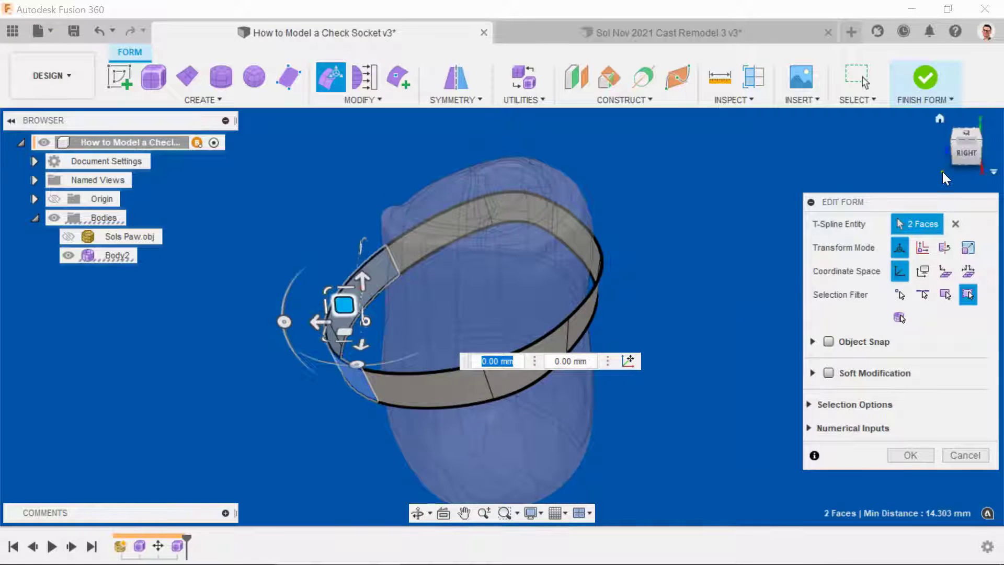
pyautogui.click(958, 156)
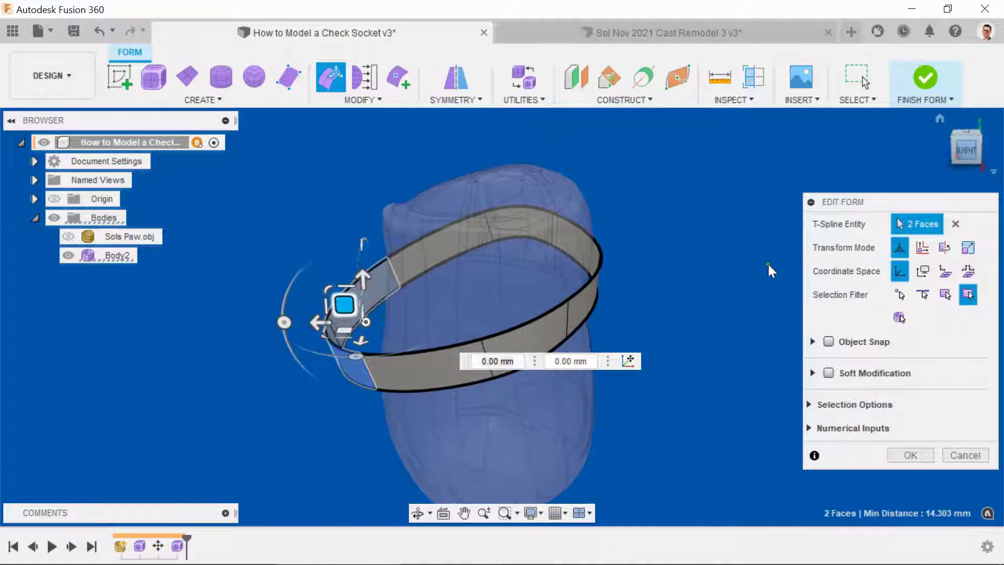
pyautogui.click(284, 324)
pyautogui.moveTo(284, 326); pyautogui.dragTo(283, 309)
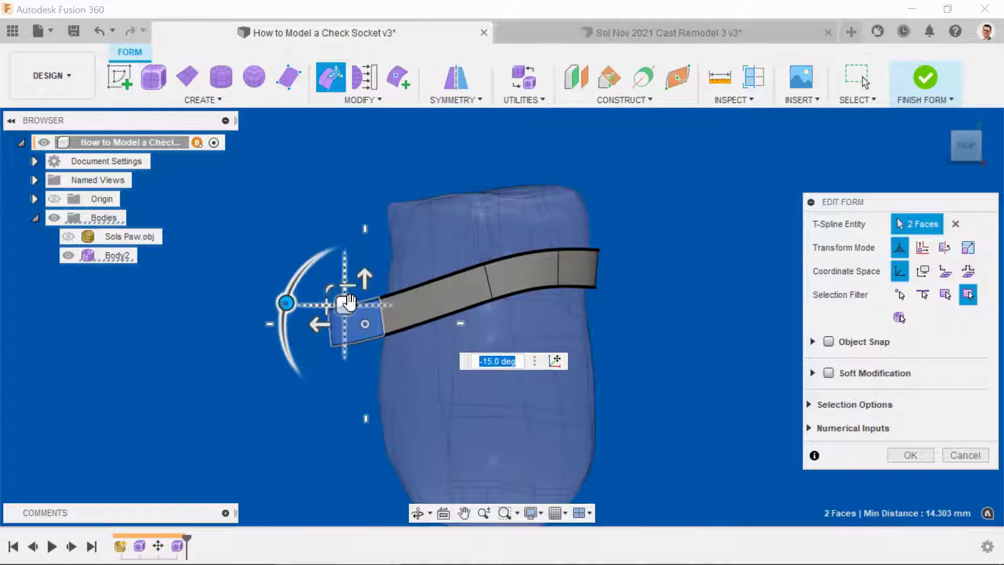
pyautogui.moveTo(351, 304); pyautogui.dragTo(391, 296)
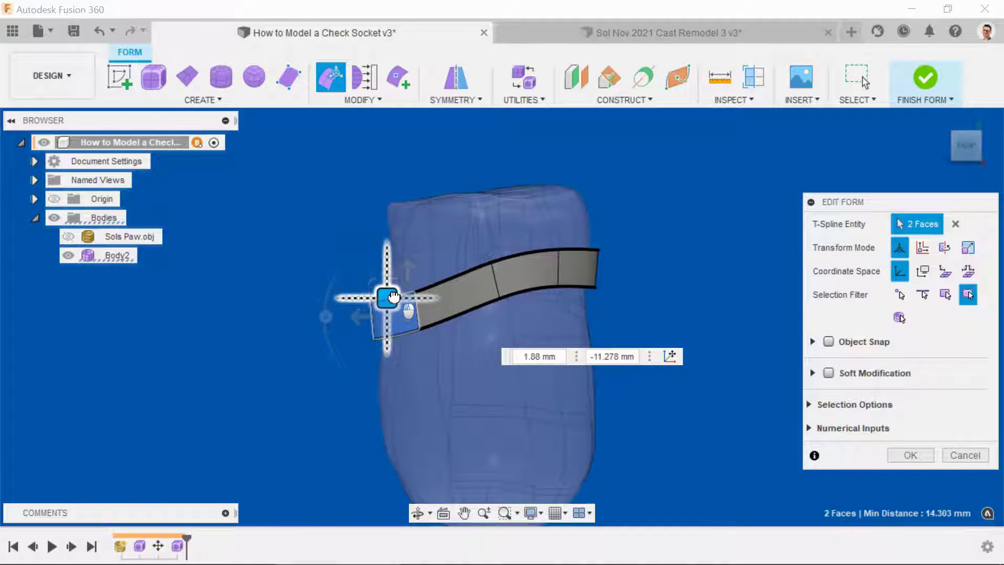
pyautogui.click(674, 298)
# Step: Extrude the ring's whole lower edge loop 10 mm straight down to add a second row of faces
pyautogui.moveTo(667, 362)
pyautogui.keyDown('shift'); pyautogui.mouseDown(button='middle')
pyautogui.moveTo(634, 359)
pyautogui.moveTo(679, 366)
pyautogui.mouseUp(button='middle'); pyautogui.keyUp('shift')
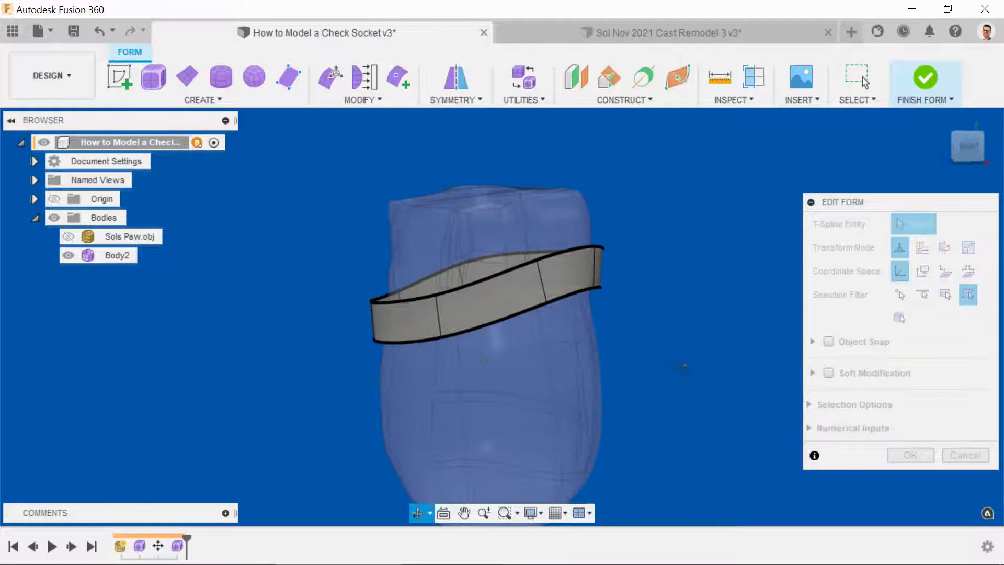
pyautogui.click(968, 149)
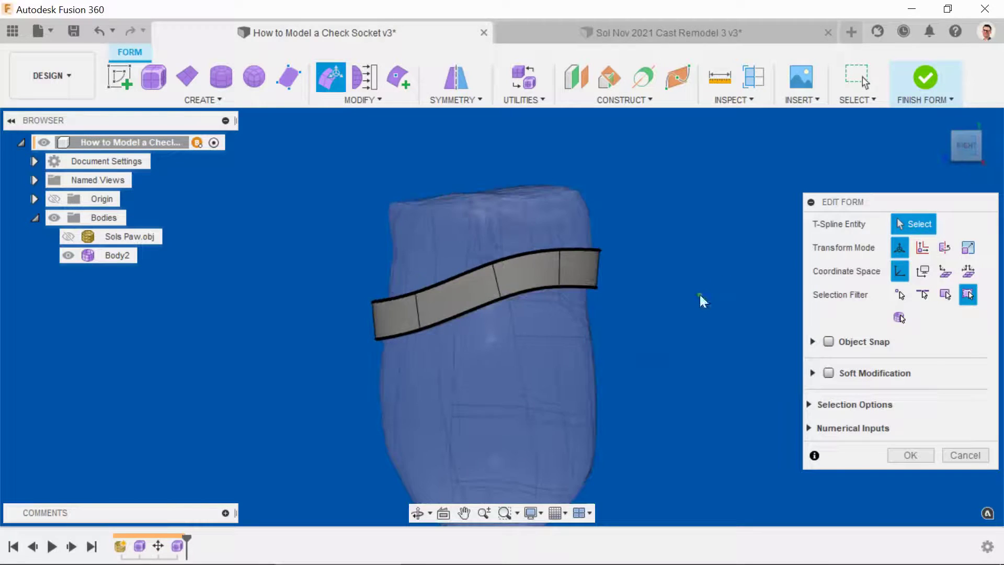
pyautogui.moveTo(695, 299); pyautogui.dragTo(680, 251, button='middle')
pyautogui.scroll(-3, 672, 314)
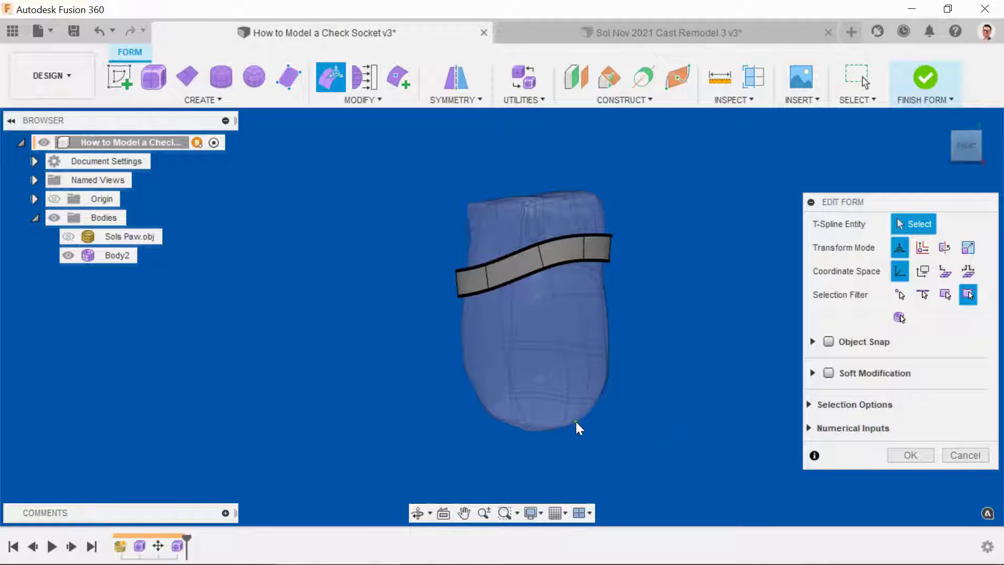
pyautogui.moveTo(651, 366)
pyautogui.keyDown('shift'); pyautogui.mouseDown(button='middle')
pyautogui.moveTo(617, 369)
pyautogui.moveTo(658, 369)
pyautogui.mouseUp(button='middle'); pyautogui.keyUp('shift')
pyautogui.click(970, 150)
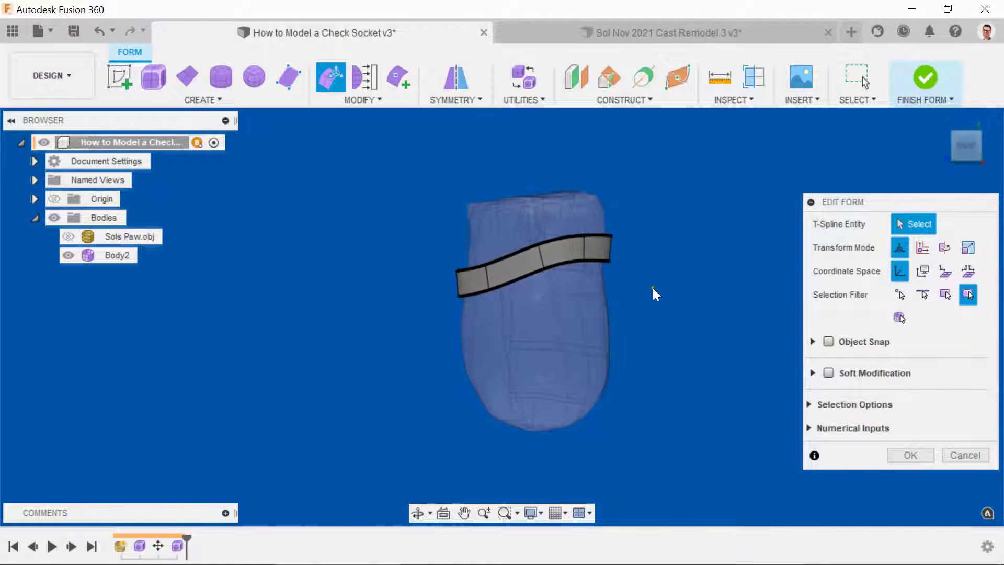
pyautogui.moveTo(653, 287); pyautogui.dragTo(619, 297, button='middle')
pyautogui.doubleClick(529, 273)
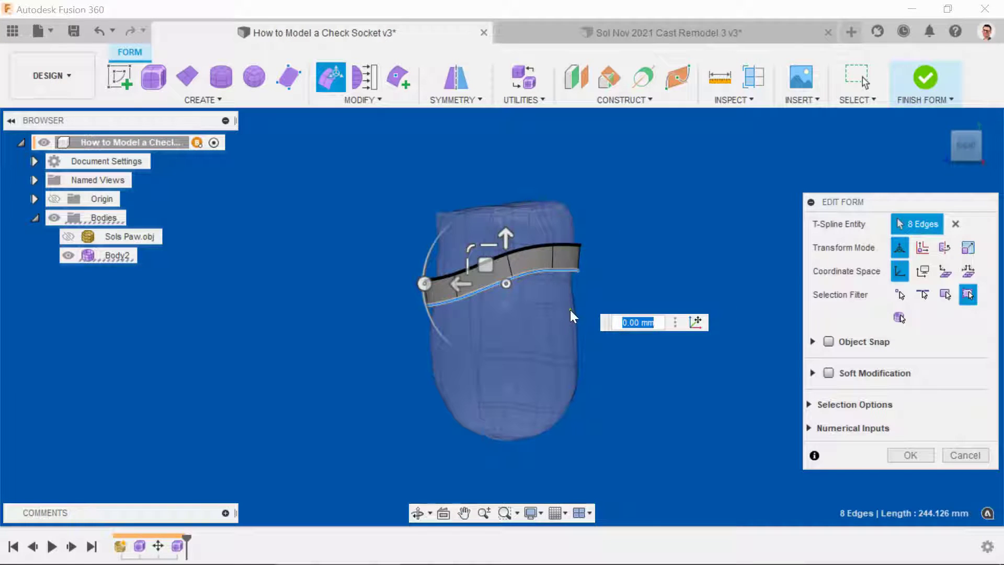
pyautogui.keyDown('shift'); pyautogui.moveTo(569, 297); pyautogui.dragTo(523, 294, button='middle'); pyautogui.keyUp('shift')
pyautogui.click(959, 142)
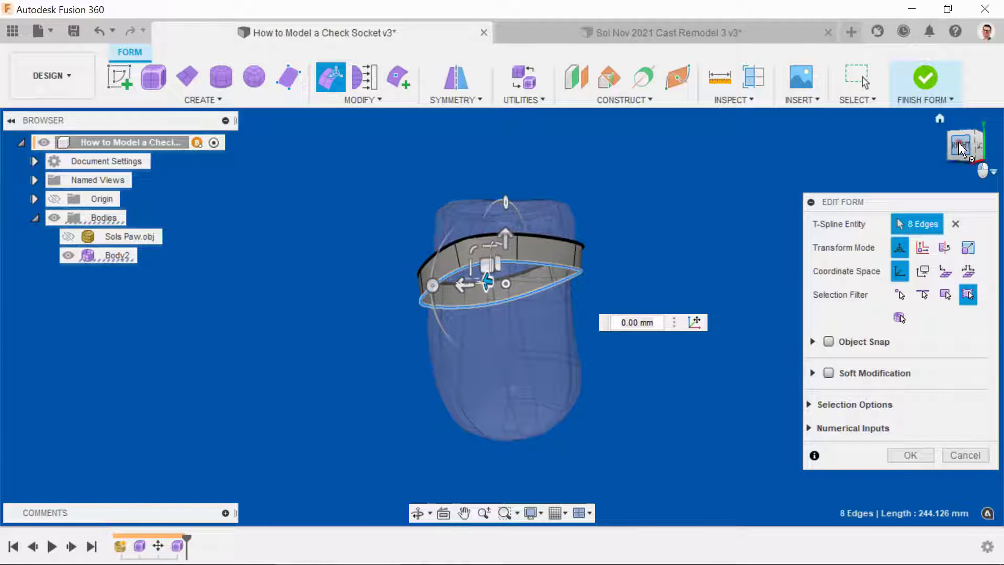
pyautogui.click(962, 148)
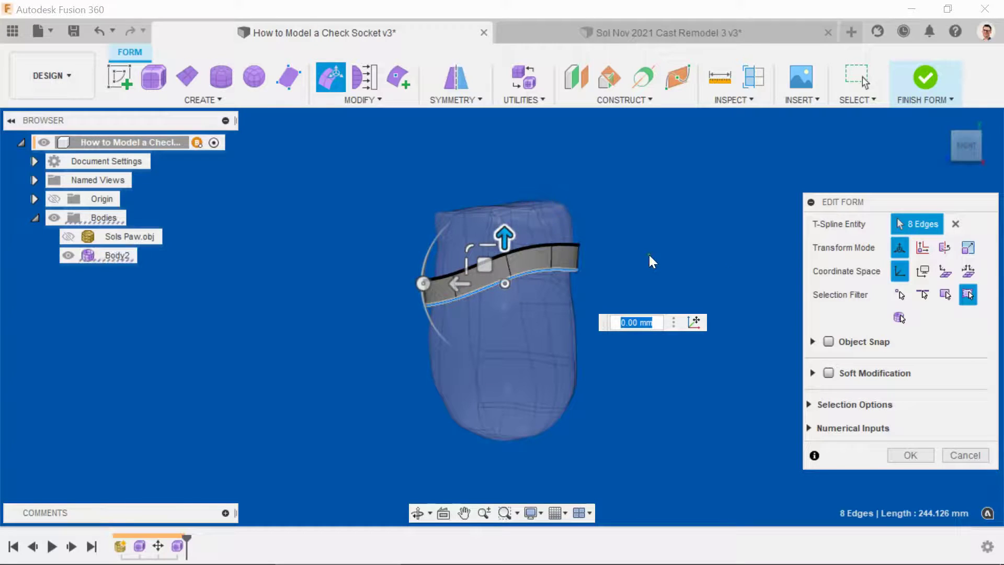
pyautogui.moveTo(503, 238); pyautogui.dragTo(501, 264)
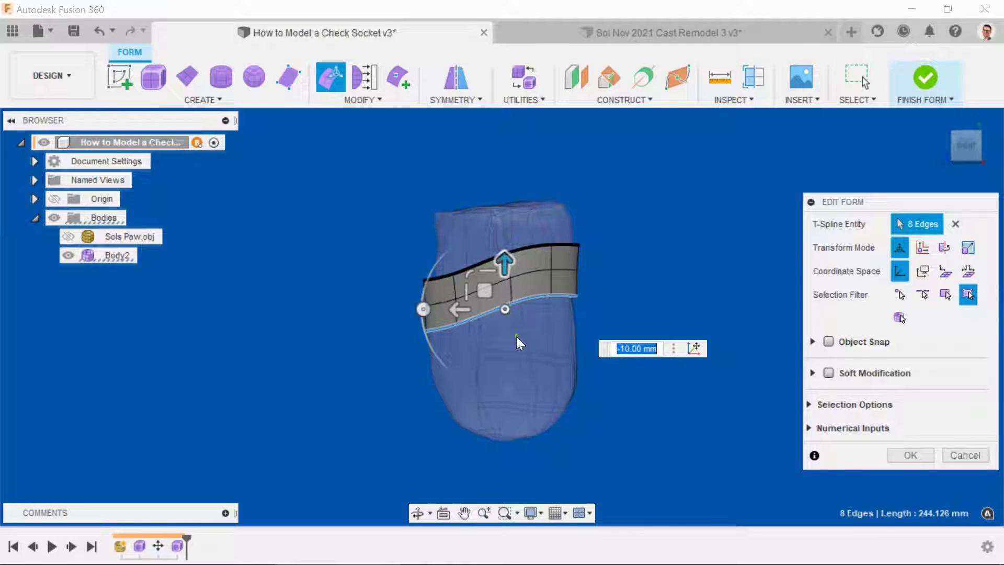
# Step: Extrude the lower edge loop further down the cast in four more rows of about 10 mm, gradually flattening it with vertical scaling of about 0.75
pyautogui.scroll(3, 501, 325)
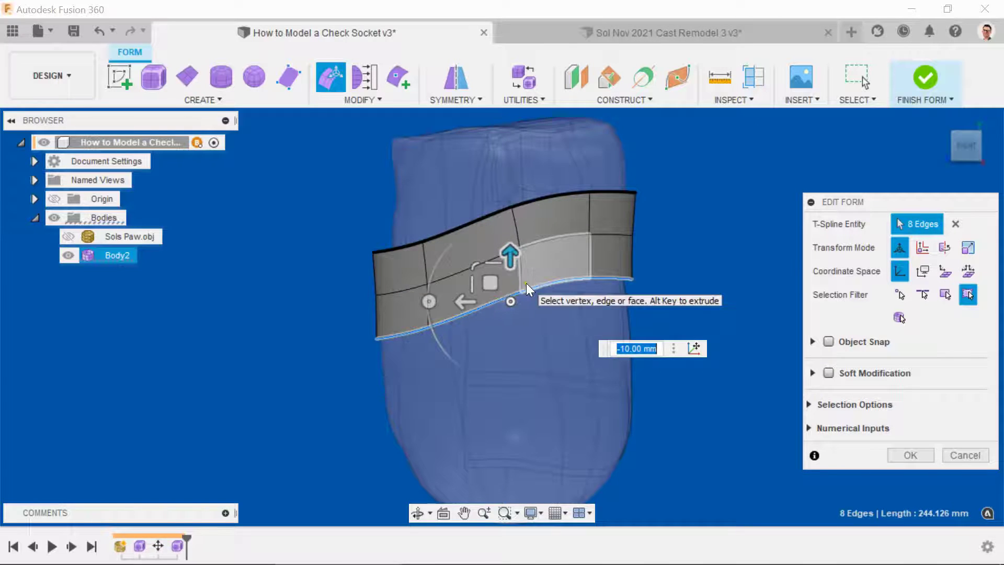
pyautogui.moveTo(495, 265); pyautogui.dragTo(493, 370)
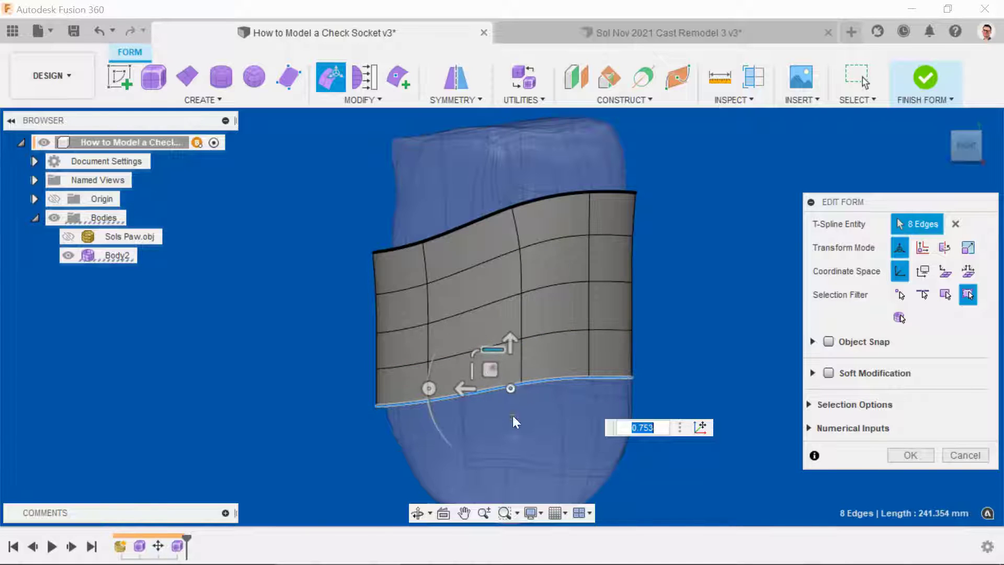
pyautogui.moveTo(493, 370); pyautogui.dragTo(492, 242, button='middle')
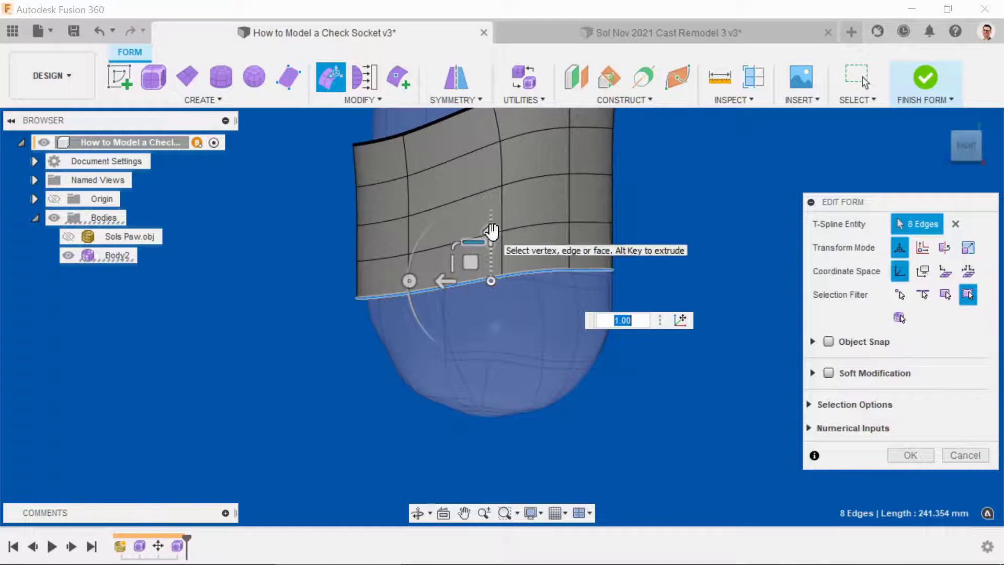
pyautogui.moveTo(492, 230); pyautogui.dragTo(492, 315)
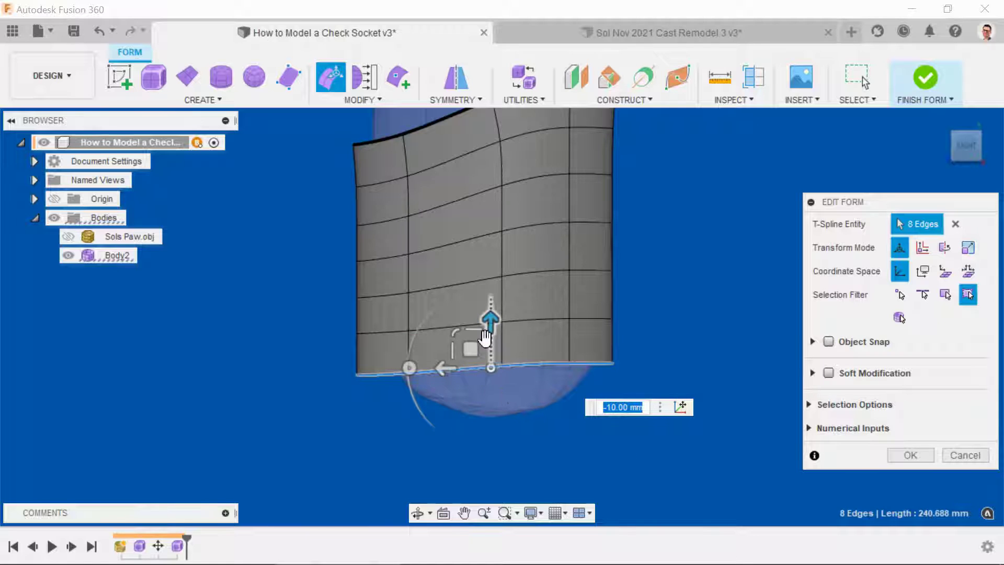
# Step: Extrude one more row to the cast's lower end and flatten its edge loop completely with a vertical scale of .000
pyautogui.moveTo(494, 319); pyautogui.dragTo(493, 370)
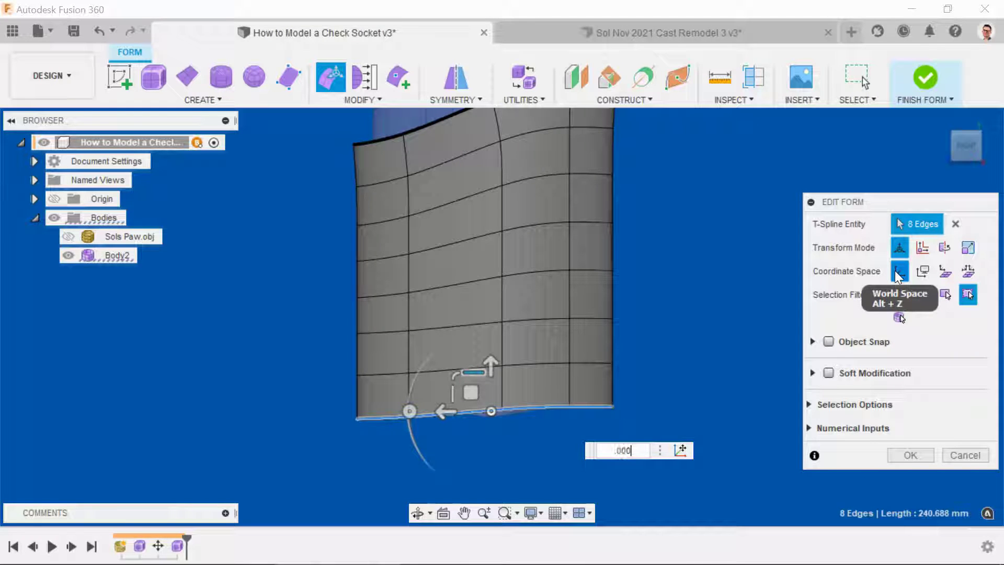
pyautogui.press('Return')
pyautogui.press('Escape')
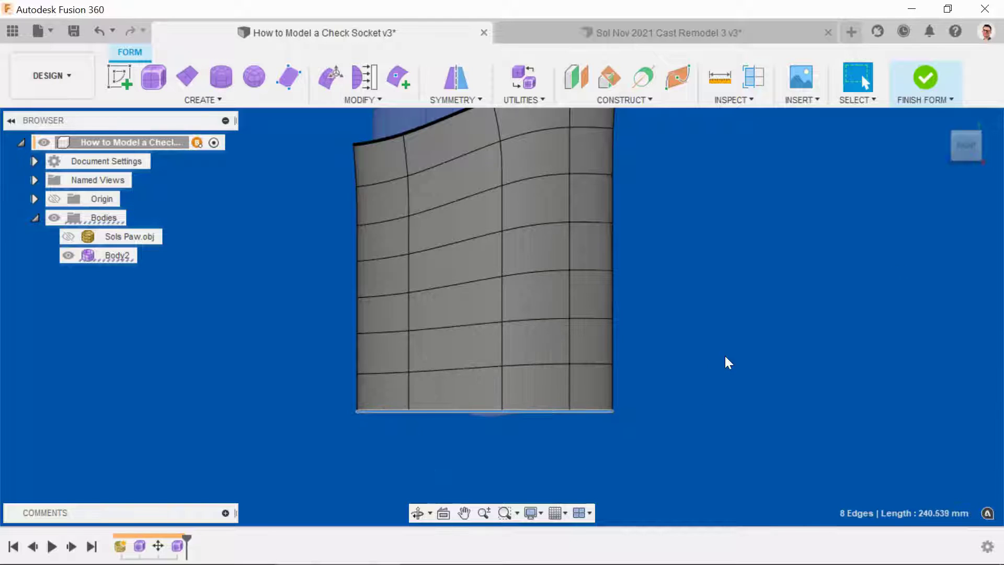
pyautogui.scroll(-3, 682, 388)
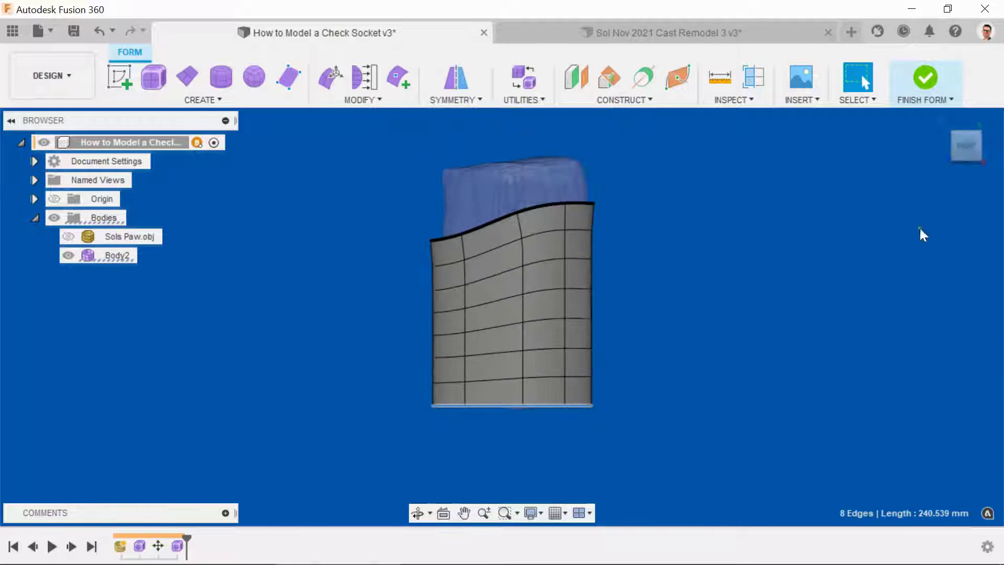
# Step: Narrow the whole T-spline body around the cast by scaling it to about 0.80 across its long axis
pyautogui.keyDown('shift'); pyautogui.moveTo(822, 284); pyautogui.dragTo(761, 381, button='middle'); pyautogui.keyUp('shift')
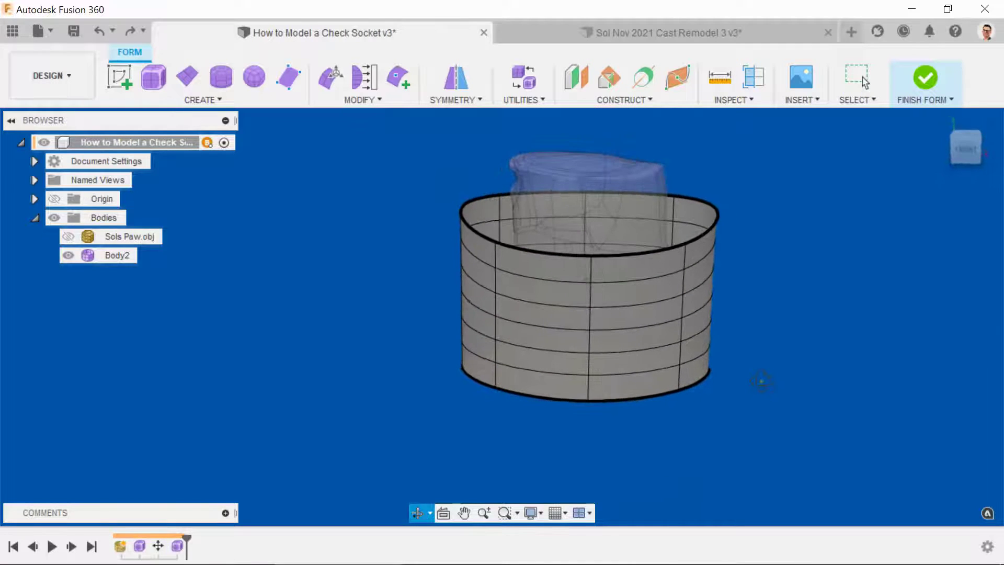
pyautogui.click(678, 391)
pyautogui.moveTo(814, 343)
pyautogui.keyDown('shift'); pyautogui.mouseDown(button='middle')
pyautogui.moveTo(821, 394)
pyautogui.moveTo(811, 348)
pyautogui.moveTo(821, 356)
pyautogui.mouseUp(button='middle'); pyautogui.keyUp('shift')
pyautogui.rightClick(805, 309)
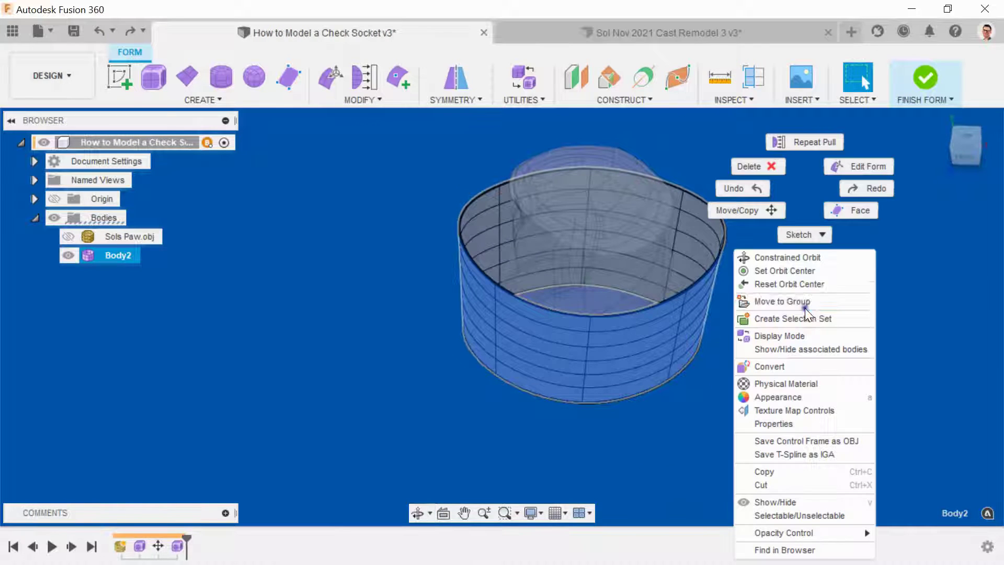
pyautogui.click(865, 167)
pyautogui.click(966, 139)
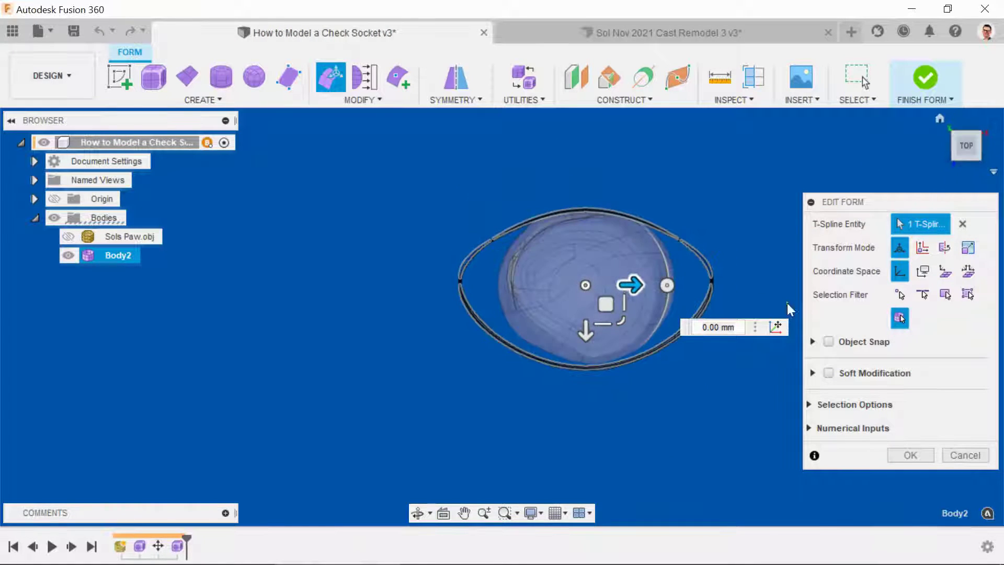
pyautogui.scroll(2, 613, 336)
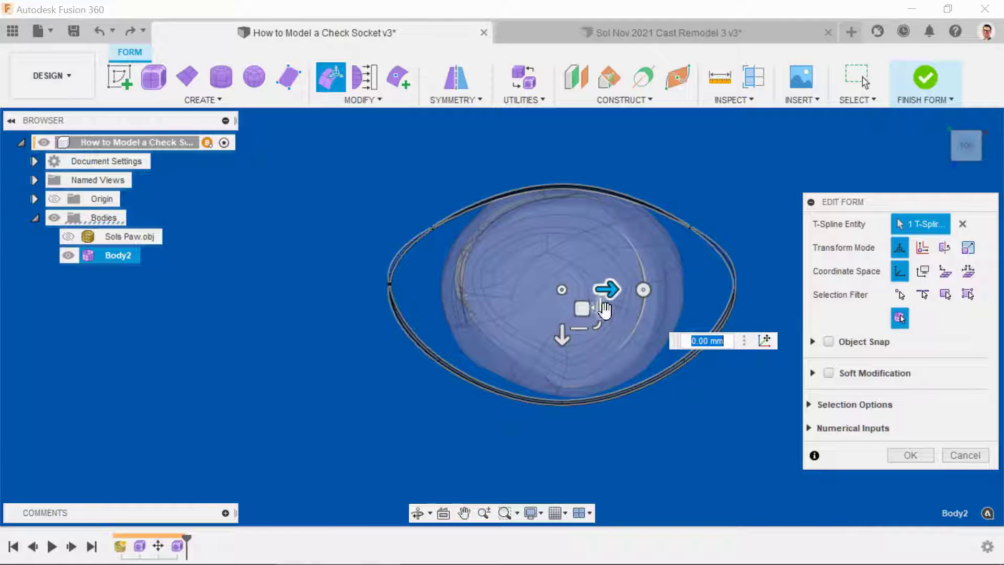
pyautogui.moveTo(603, 307); pyautogui.dragTo(597, 311)
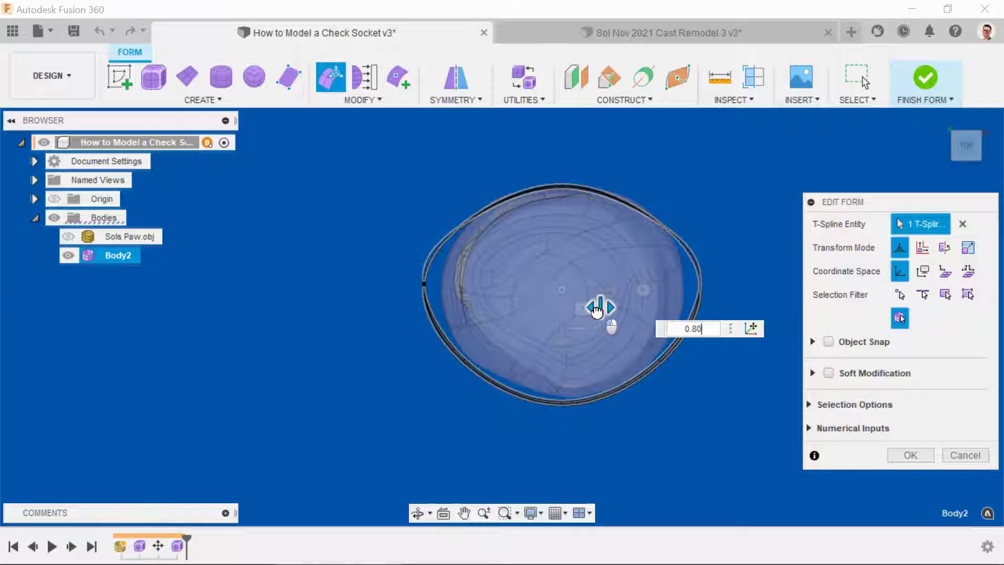
pyautogui.scroll(-1, 672, 410)
pyautogui.keyDown('shift'); pyautogui.moveTo(672, 419); pyautogui.dragTo(680, 361, button='middle'); pyautogui.keyUp('shift')
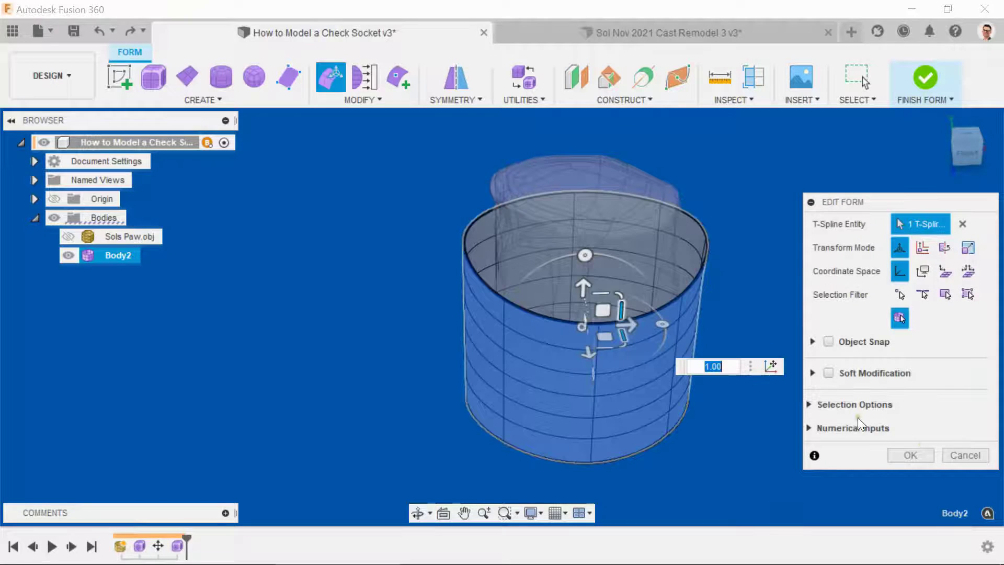
pyautogui.click(911, 455)
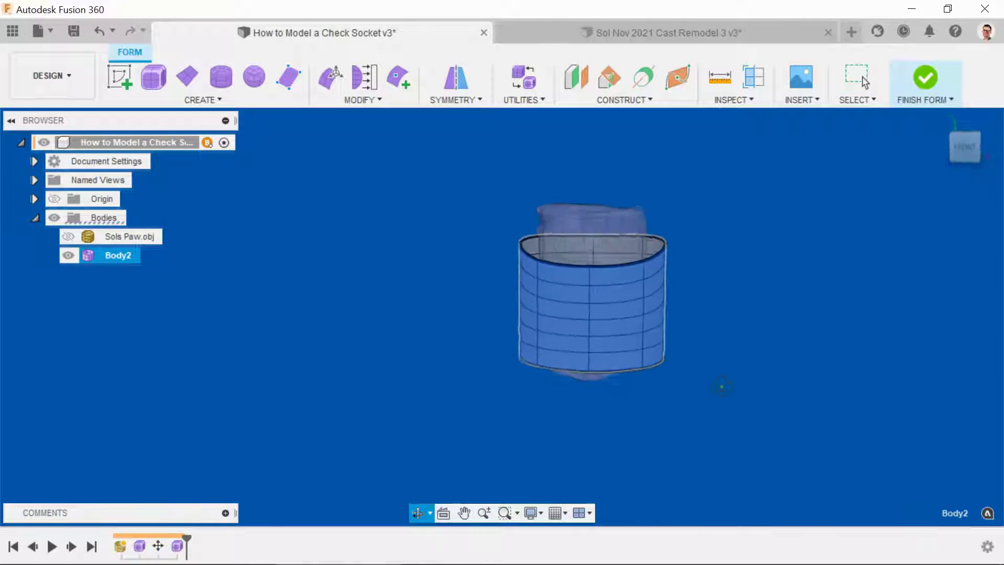
pyautogui.click(811, 293)
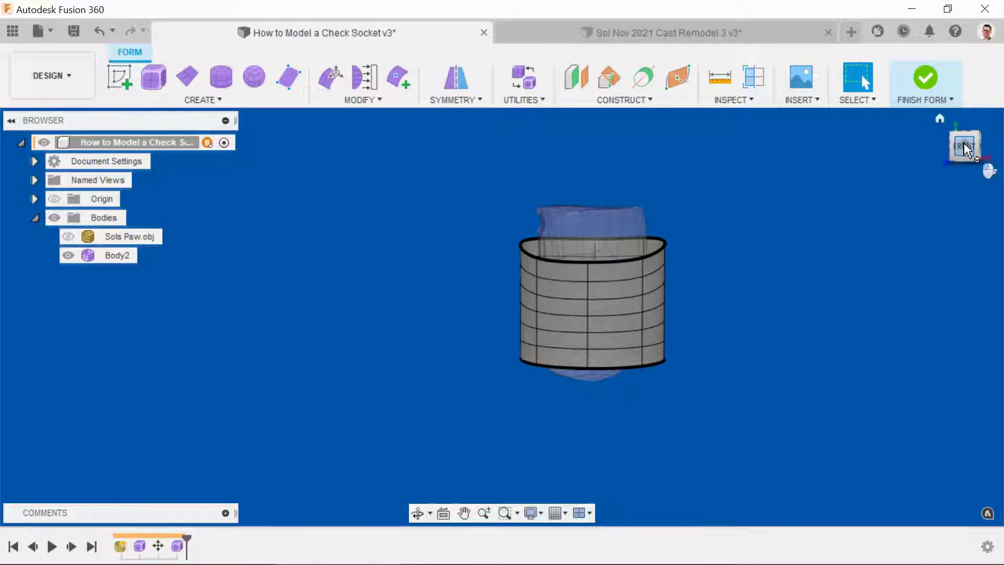
# Step: Pull all of the T-spline body's vertices onto the cast, with automatic target selection and surface points as the pull type
pyautogui.click(987, 151)
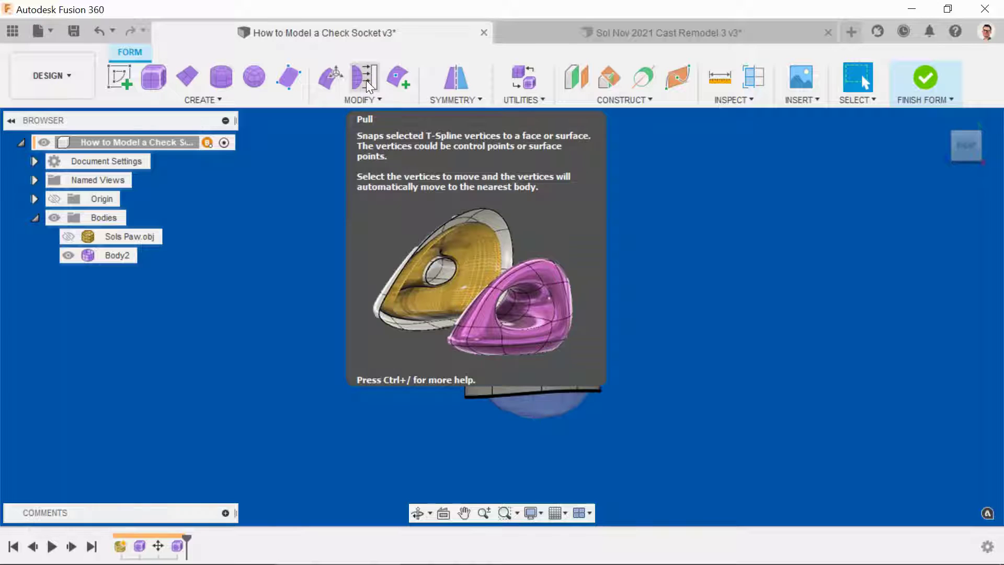
pyautogui.click(366, 100)
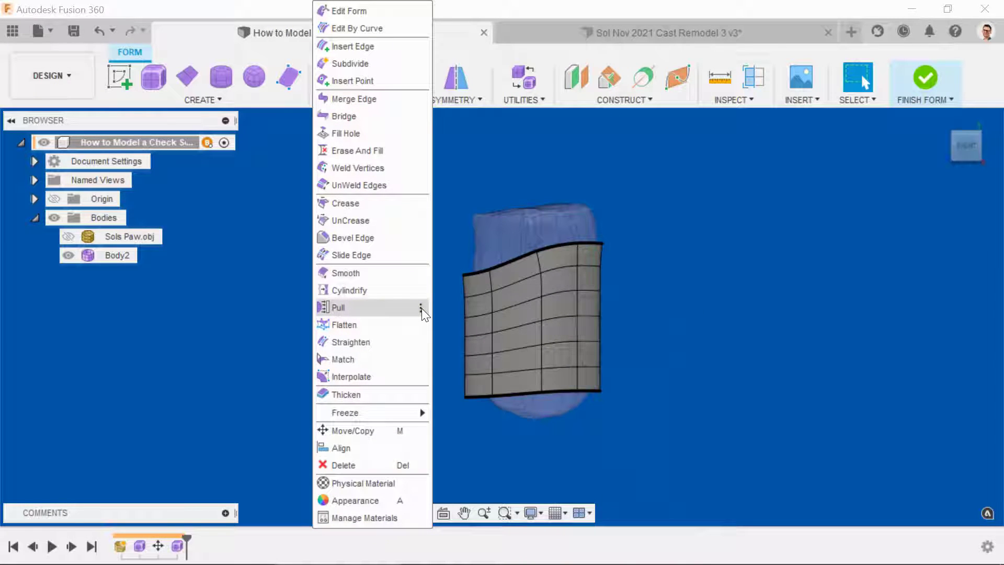
pyautogui.moveTo(422, 310)
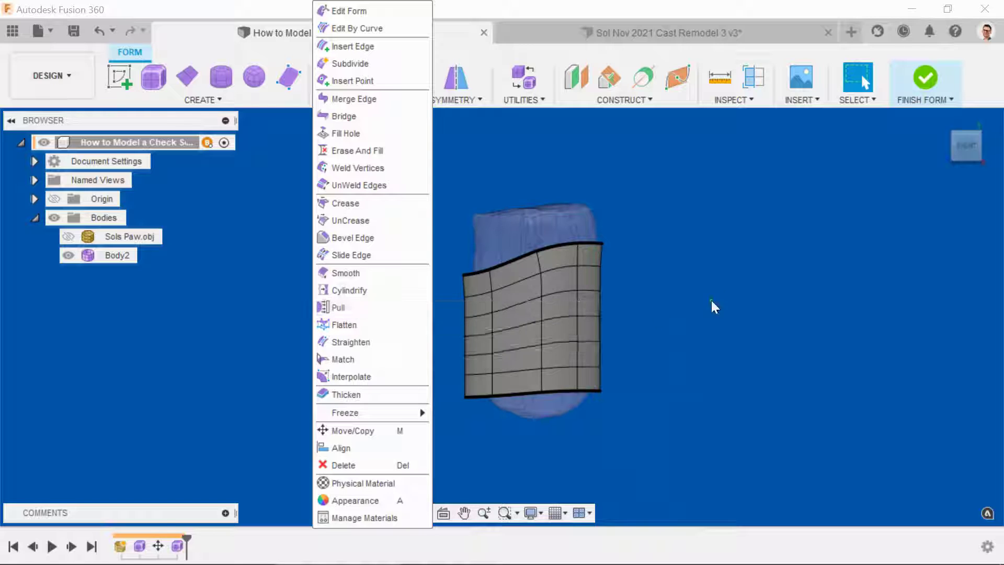
pyautogui.click(679, 293)
pyautogui.click(365, 74)
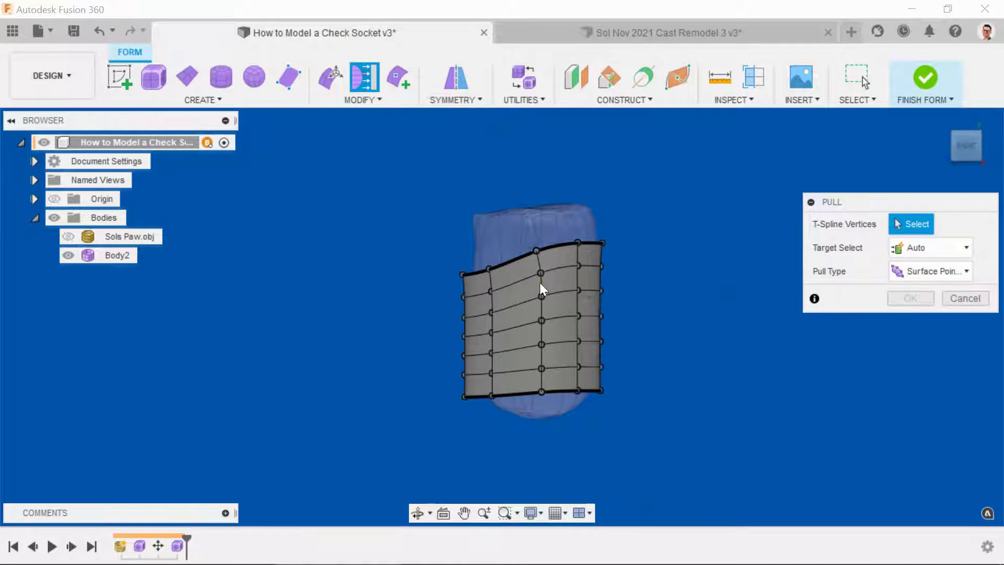
pyautogui.moveTo(432, 250); pyautogui.dragTo(450, 249, button='middle')
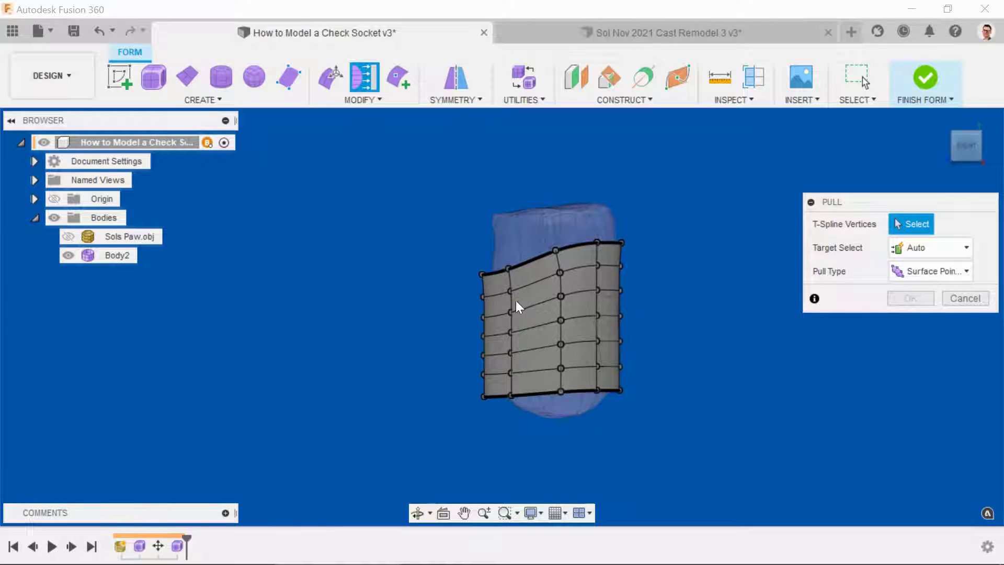
pyautogui.moveTo(385, 184); pyautogui.dragTo(726, 437)
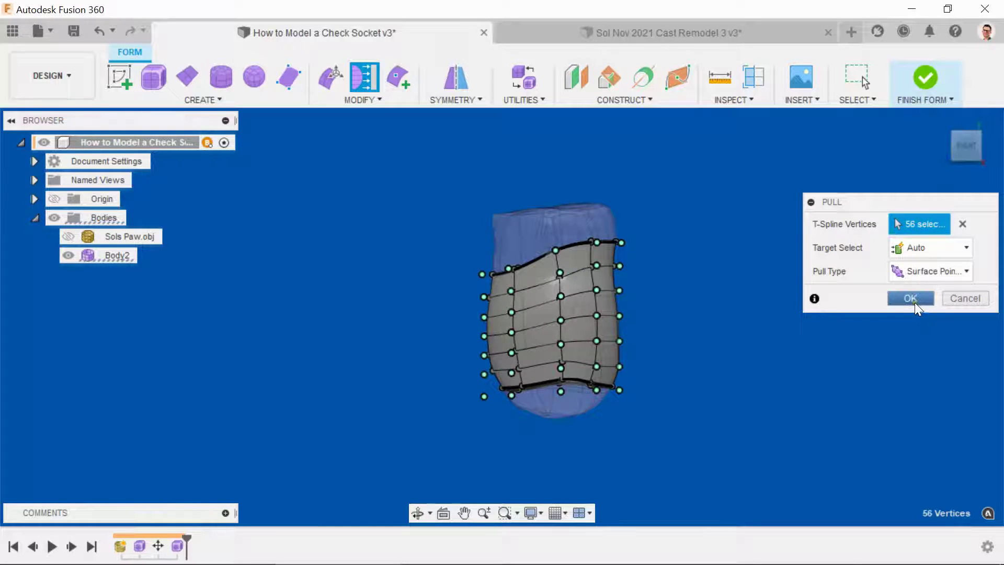
pyautogui.click(911, 298)
# Step: Flatten the pulled body's lower edge loop with a vertical scale of .00
pyautogui.scroll(5, 591, 392)
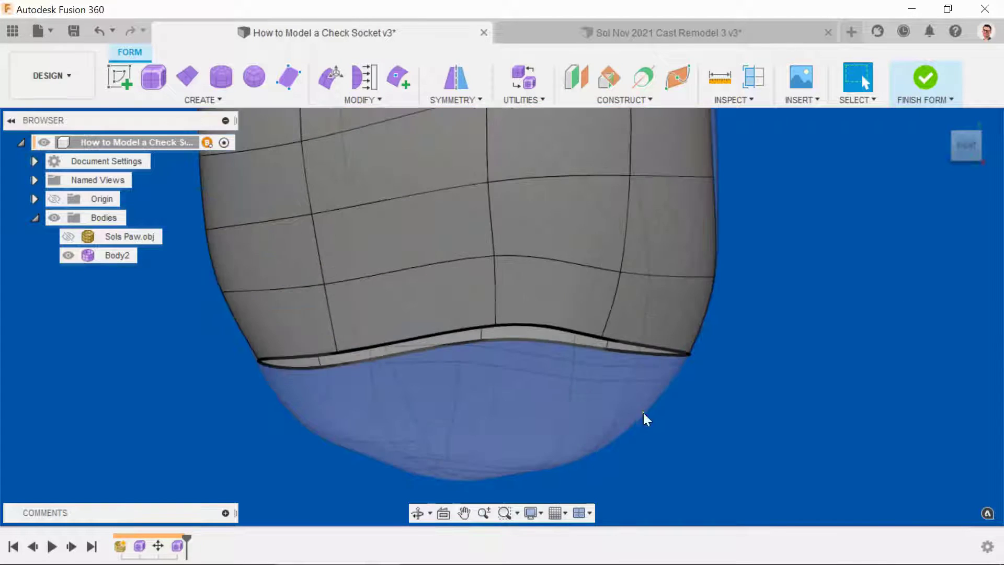
pyautogui.keyDown('shift'); pyautogui.moveTo(643, 417); pyautogui.dragTo(549, 383, button='middle'); pyautogui.keyUp('shift')
pyautogui.moveTo(731, 425); pyautogui.dragTo(601, 394, button='middle')
pyautogui.scroll(5, 598, 387)
pyautogui.scroll(-5, 632, 379)
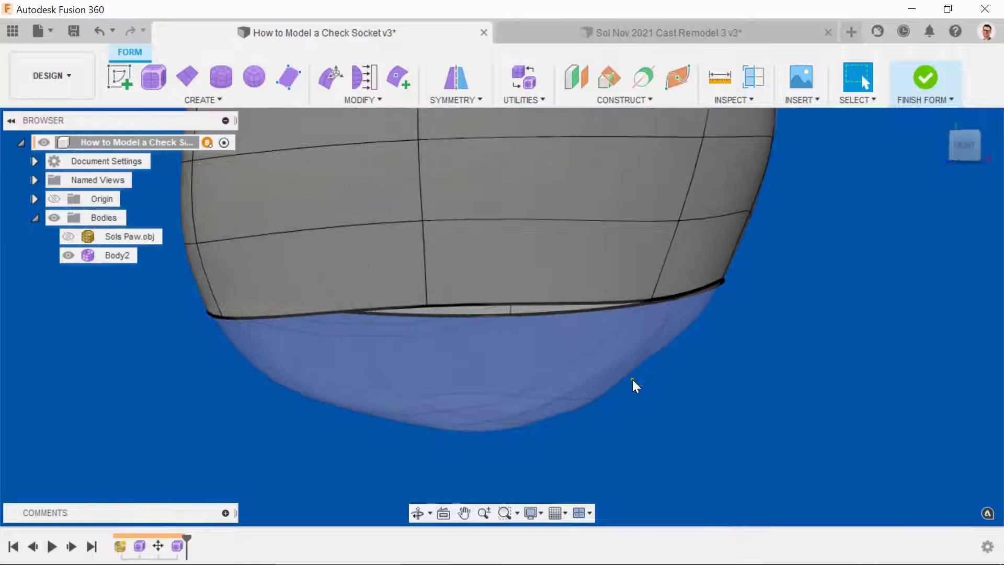
pyautogui.doubleClick(578, 330)
pyautogui.keyDown('shift'); pyautogui.moveTo(579, 331); pyautogui.dragTo(666, 409, button='middle'); pyautogui.keyUp('shift')
pyautogui.rightClick(667, 409)
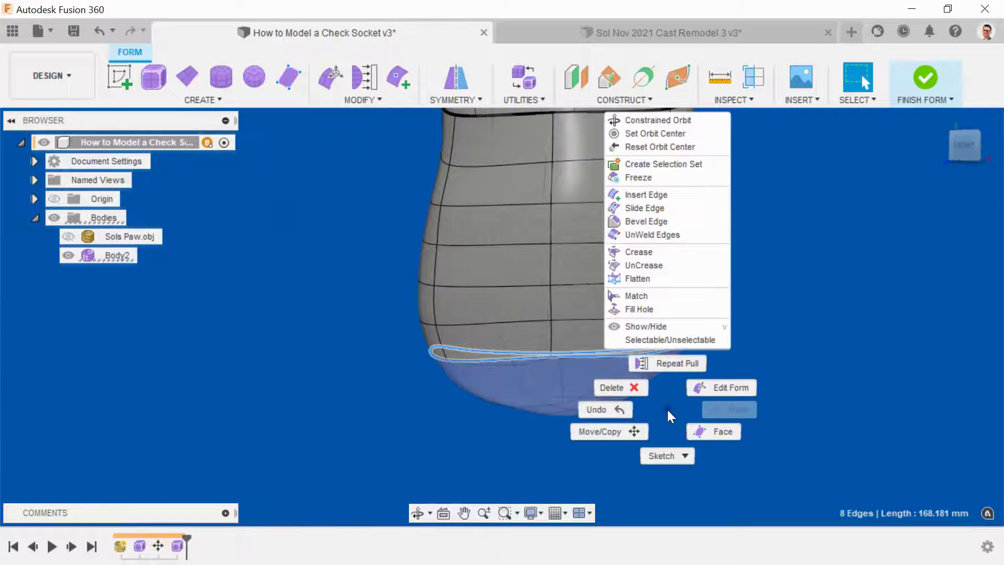
pyautogui.click(733, 389)
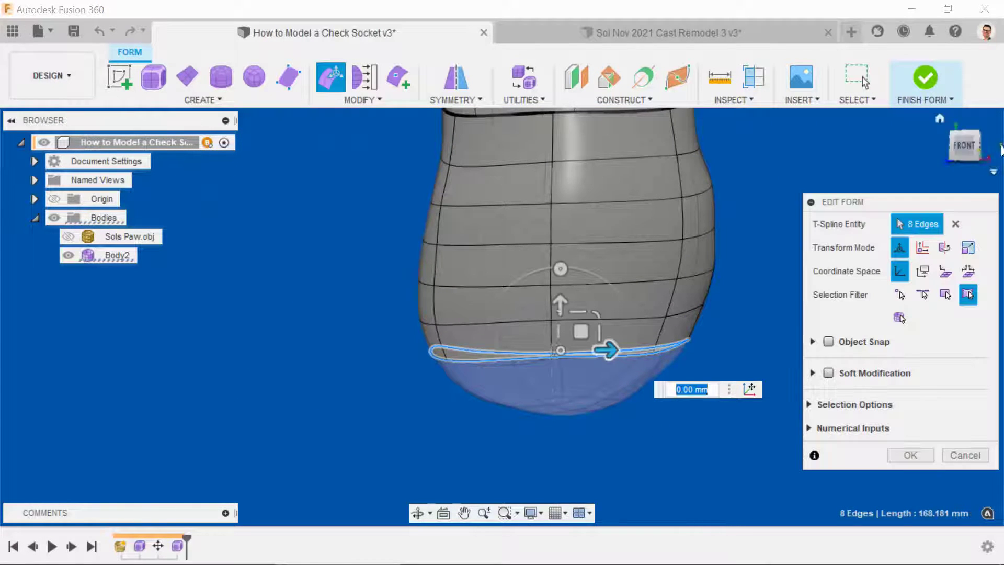
pyautogui.click(969, 155)
pyautogui.click(566, 313)
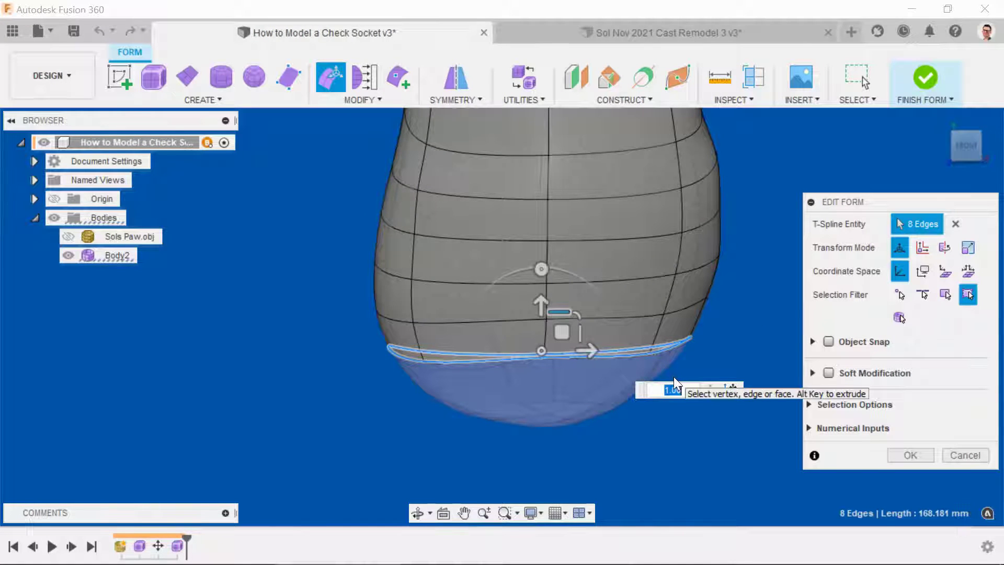
pyautogui.write('00')
pyautogui.press('Return')
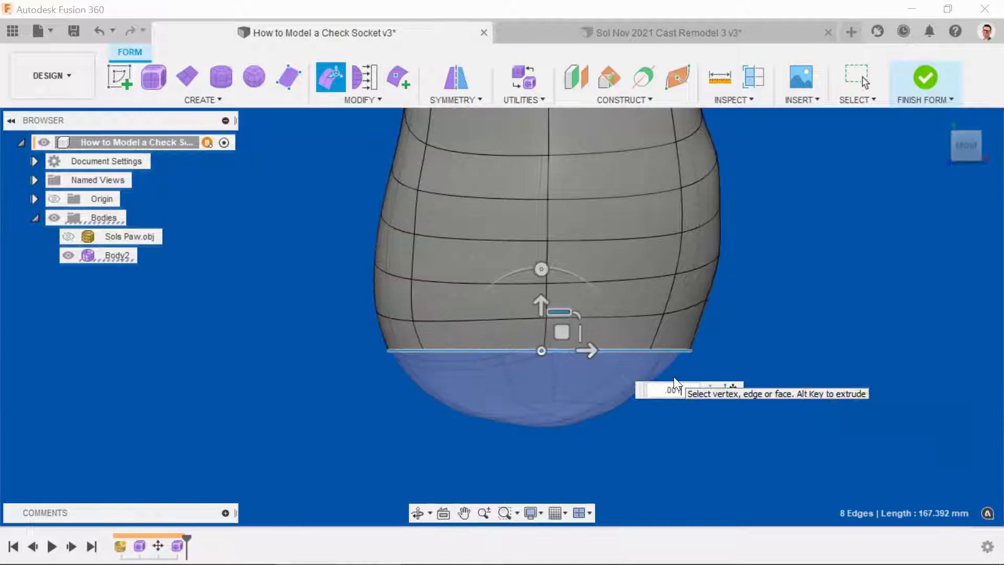
# Step: Extrude the flattened lower edge loop straight down to the rounded end of the cast
pyautogui.scroll(2, 648, 382)
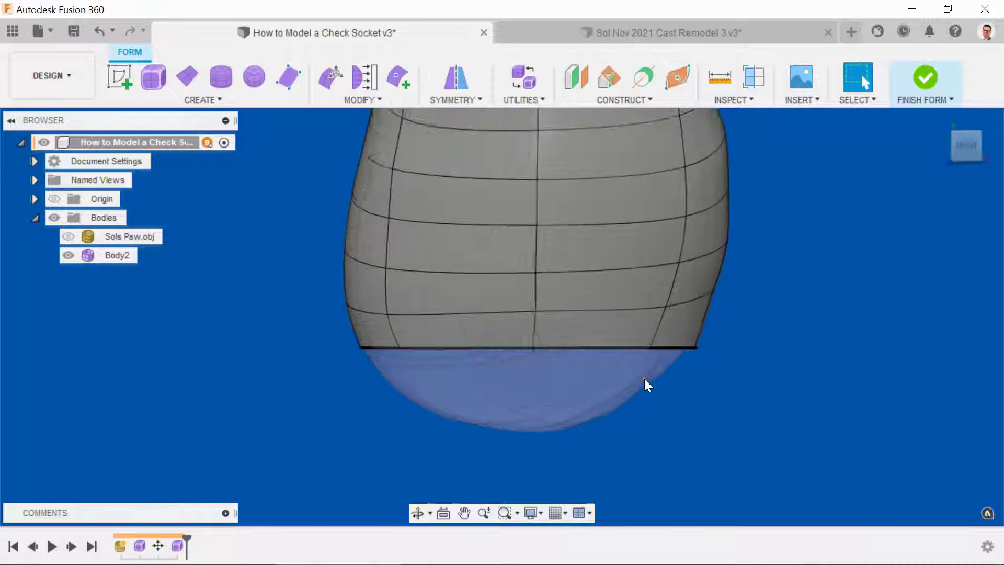
pyautogui.doubleClick(629, 344)
pyautogui.keyDown('shift'); pyautogui.moveTo(688, 412); pyautogui.dragTo(644, 405, button='middle'); pyautogui.keyUp('shift')
pyautogui.rightClick(697, 404)
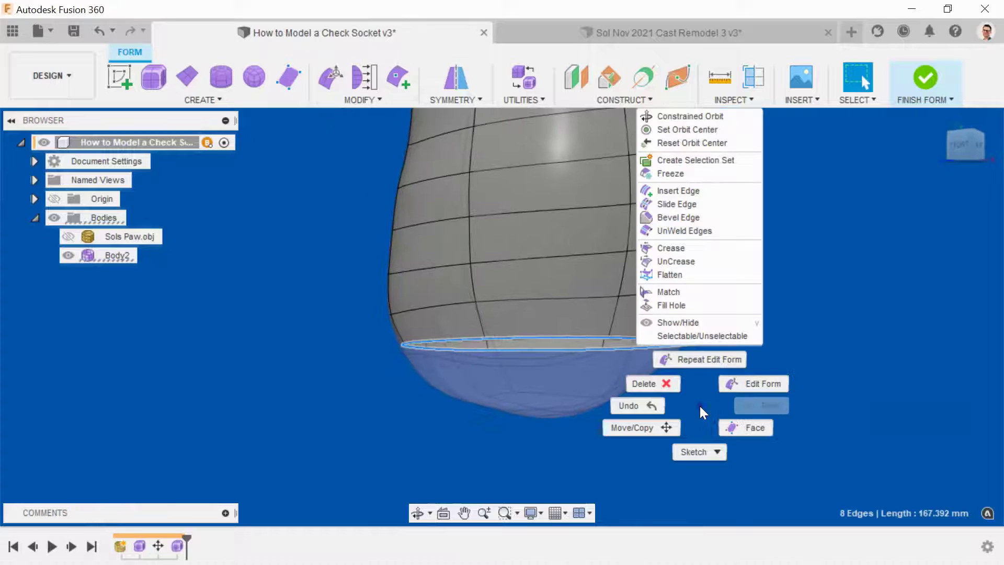
pyautogui.click(753, 380)
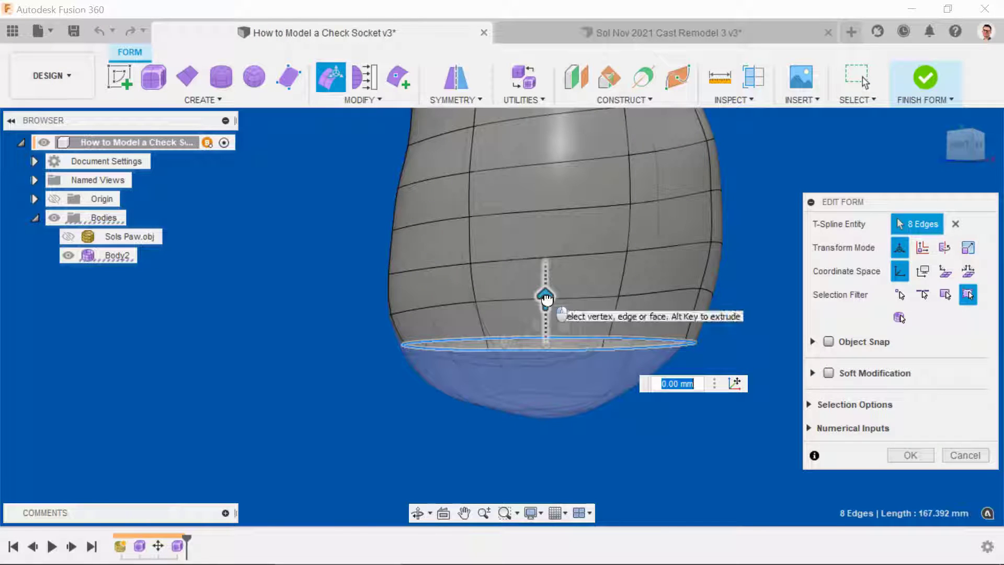
pyautogui.moveTo(546, 299); pyautogui.dragTo(543, 366)
# Step: Shrink the extruded end loop uniformly in its horizontal plane to a scale of about 0.488
pyautogui.keyDown('shift'); pyautogui.moveTo(523, 472); pyautogui.dragTo(595, 411, button='middle'); pyautogui.keyUp('shift')
pyautogui.scroll(1, 616, 304)
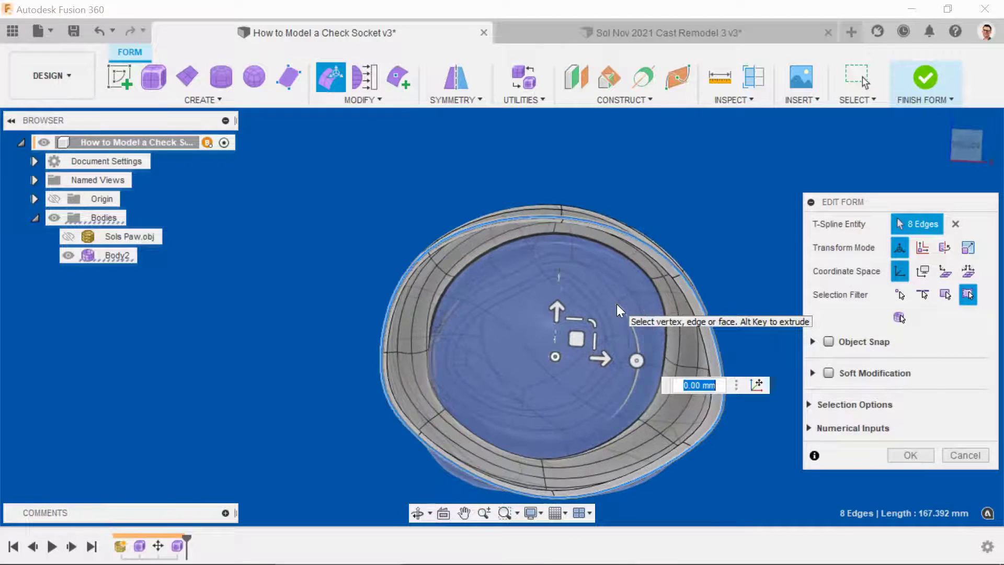
pyautogui.scroll(1, 627, 337)
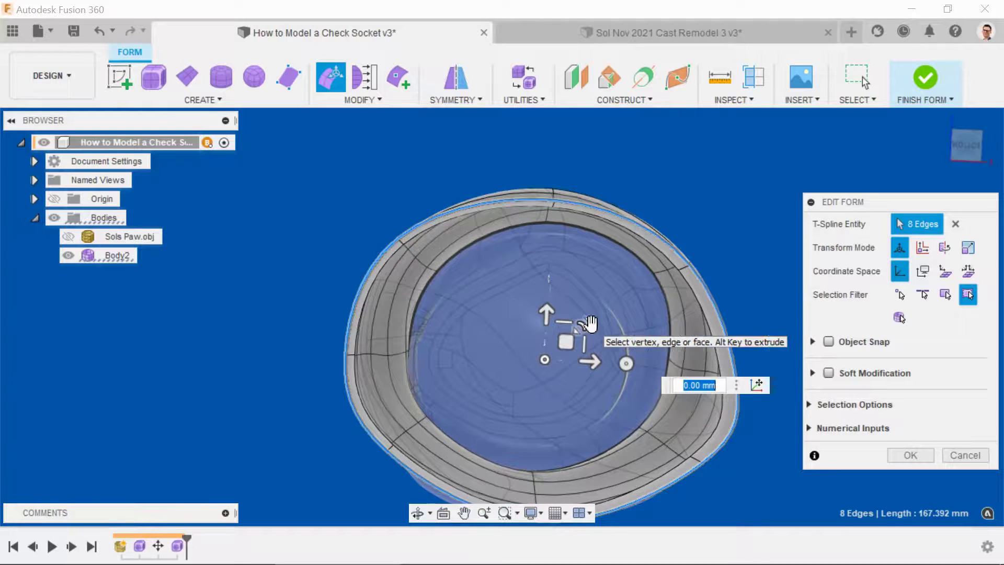
pyautogui.moveTo(590, 323); pyautogui.dragTo(570, 348)
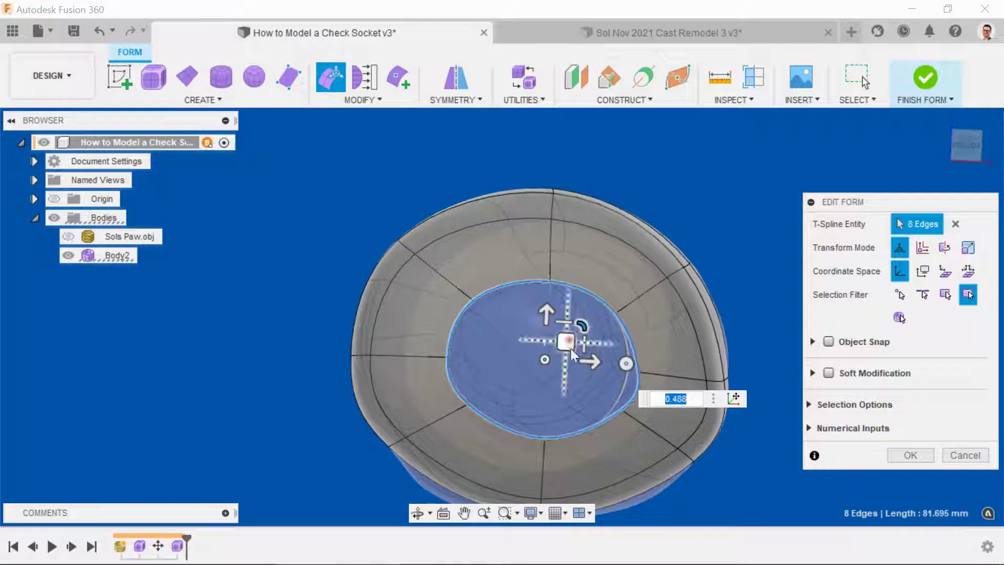
pyautogui.keyDown('shift'); pyautogui.moveTo(570, 411); pyautogui.dragTo(488, 293, button='middle'); pyautogui.keyUp('shift')
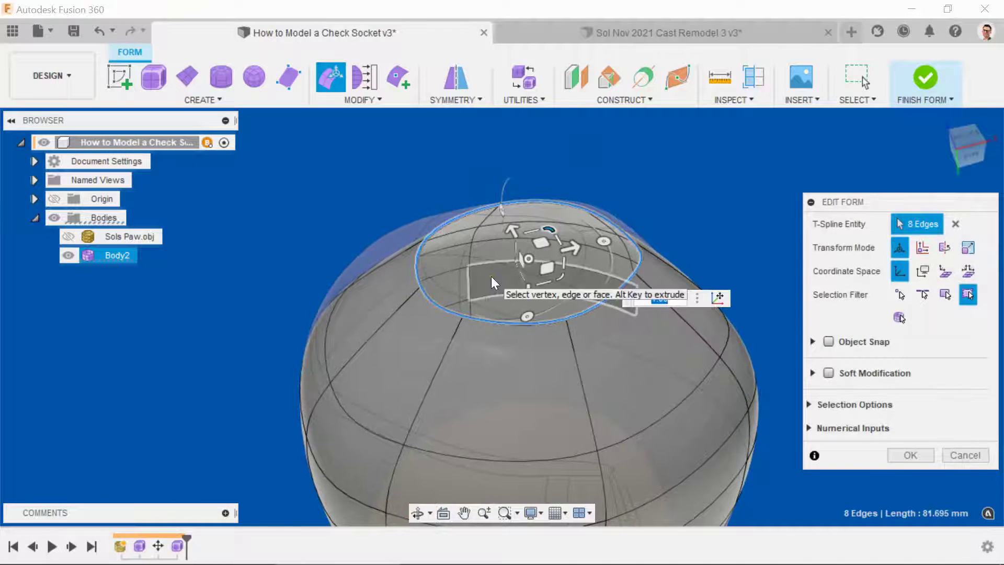
pyautogui.keyDown('shift'); pyautogui.moveTo(471, 354); pyautogui.dragTo(576, 262, button='middle'); pyautogui.keyUp('shift')
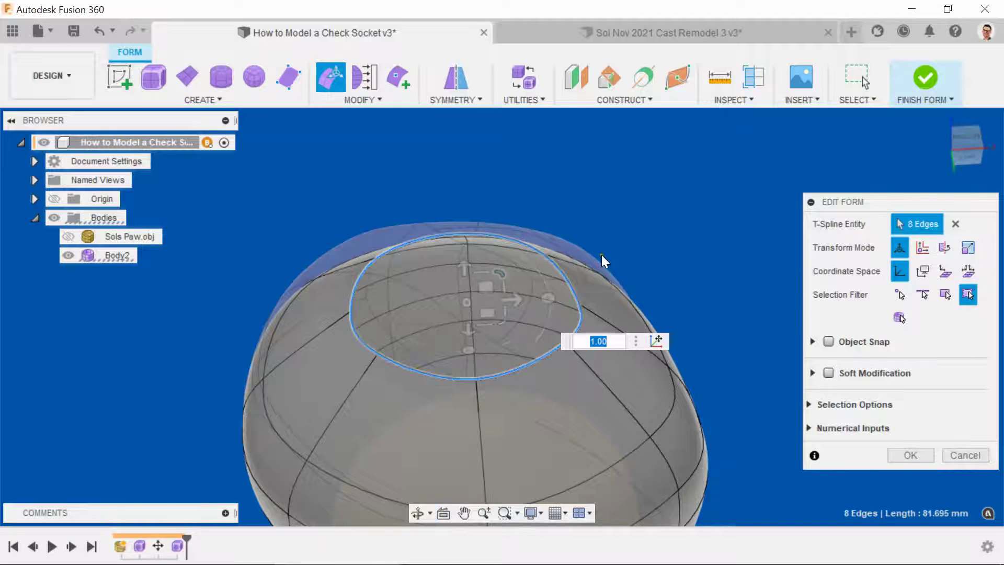
# Step: Enlarge the end loop slightly in its horizontal plane by a scale of about 1.166
pyautogui.keyDown('shift'); pyautogui.moveTo(601, 255); pyautogui.dragTo(449, 291, button='middle'); pyautogui.keyUp('shift')
pyautogui.moveTo(480, 282); pyautogui.dragTo(480, 261)
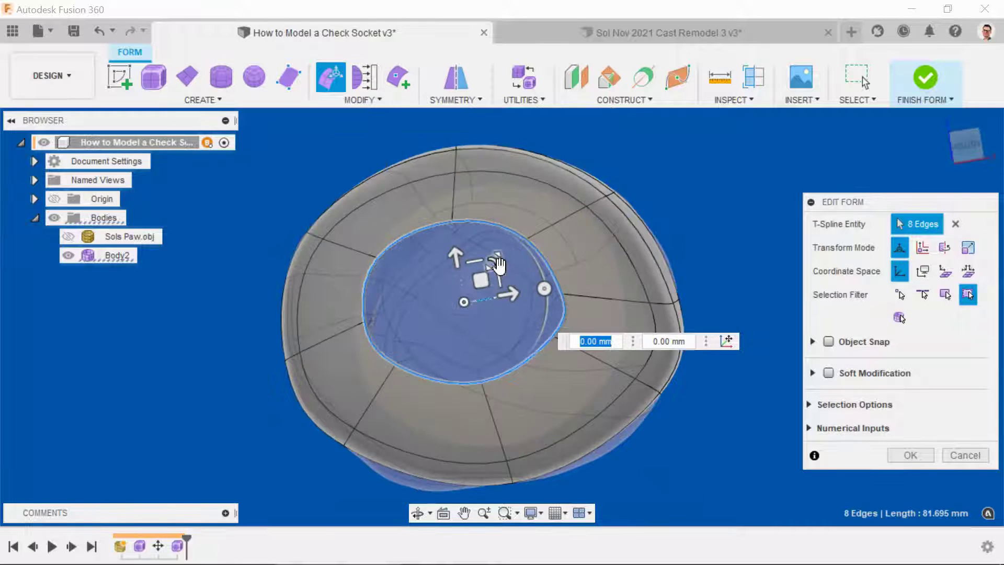
pyautogui.moveTo(494, 264); pyautogui.dragTo(499, 260)
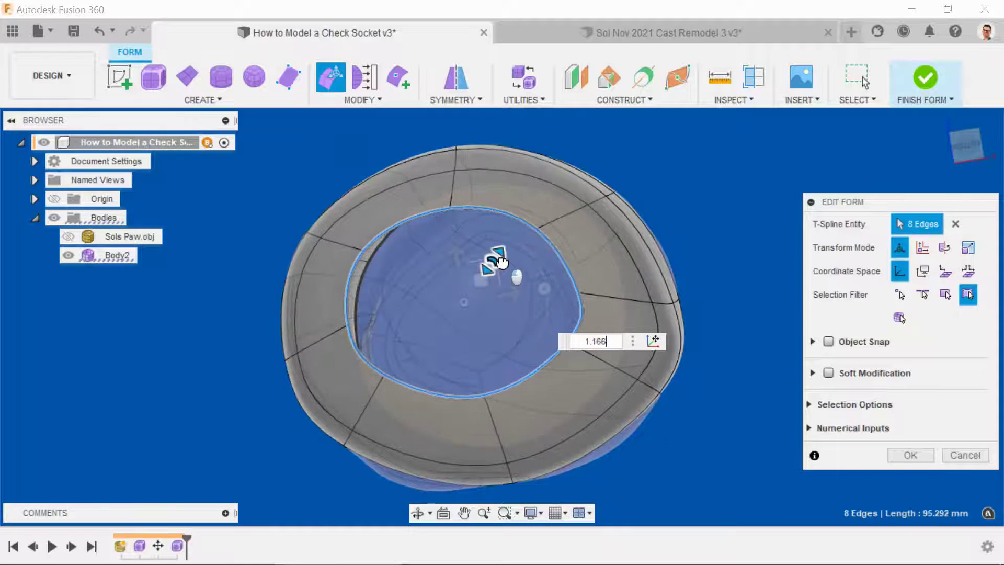
pyautogui.keyDown('shift'); pyautogui.moveTo(456, 361); pyautogui.dragTo(622, 291, button='middle'); pyautogui.keyUp('shift')
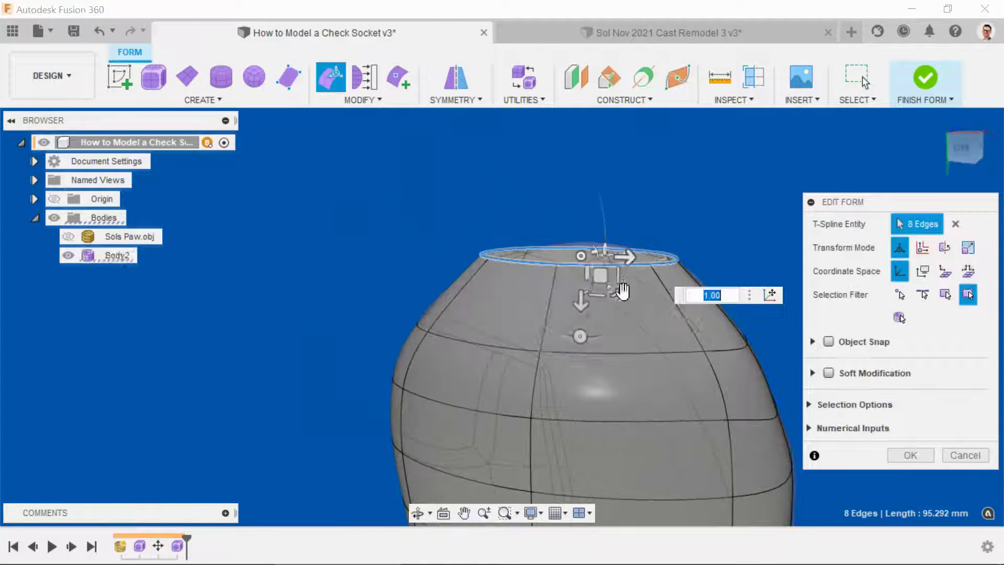
pyautogui.moveTo(573, 344); pyautogui.dragTo(477, 299, button='middle')
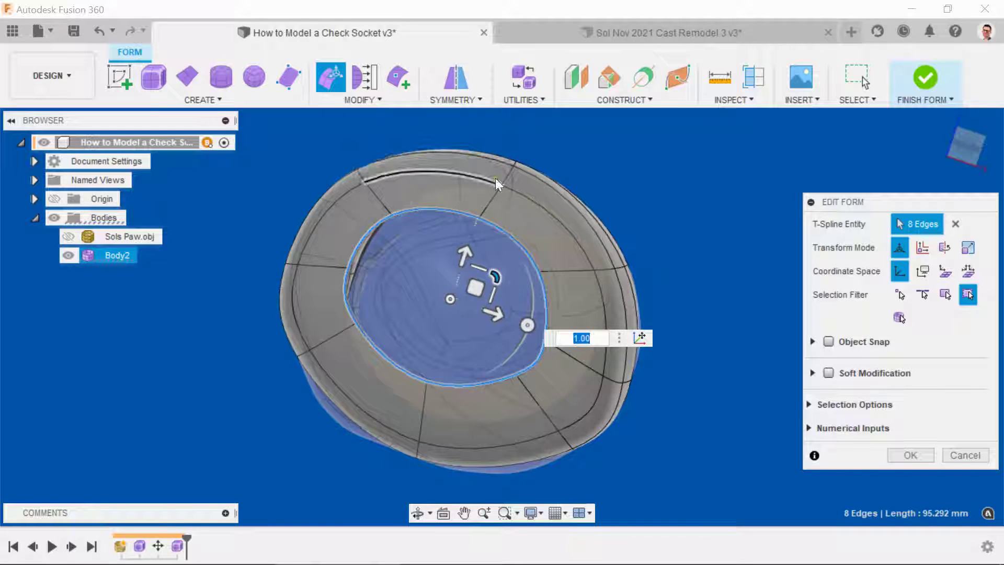
# Step: Close the open lower end of the T-spline body by filling the hole bounded by its eight-edge loop
pyautogui.click(379, 100)
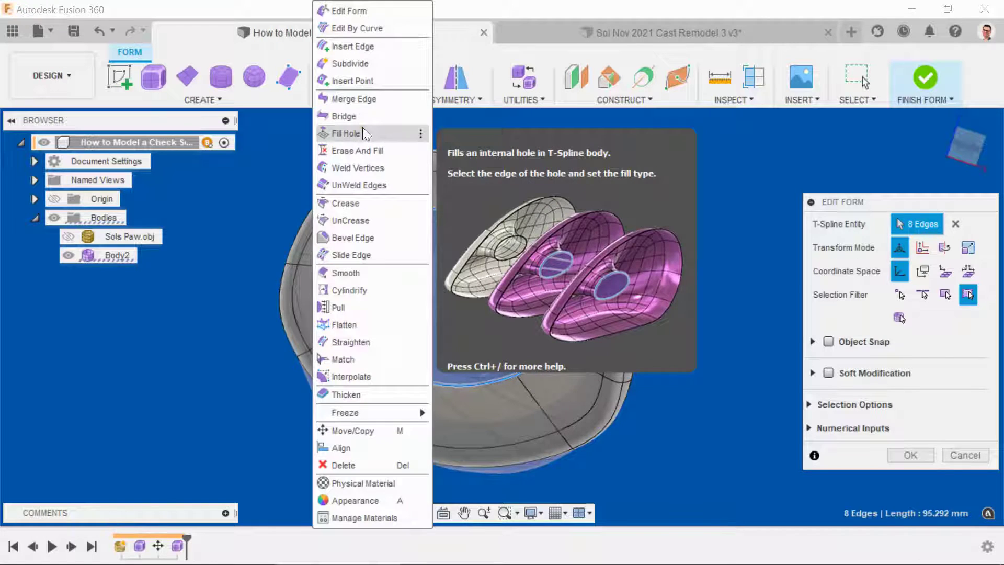
pyautogui.click(356, 131)
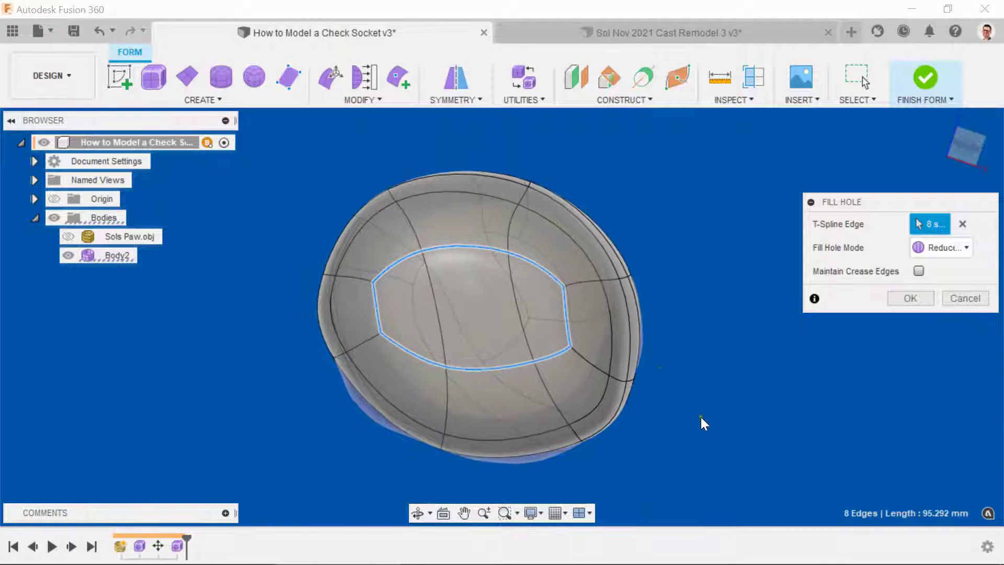
pyautogui.keyDown('shift'); pyautogui.moveTo(703, 421); pyautogui.dragTo(680, 235, button='middle'); pyautogui.keyUp('shift')
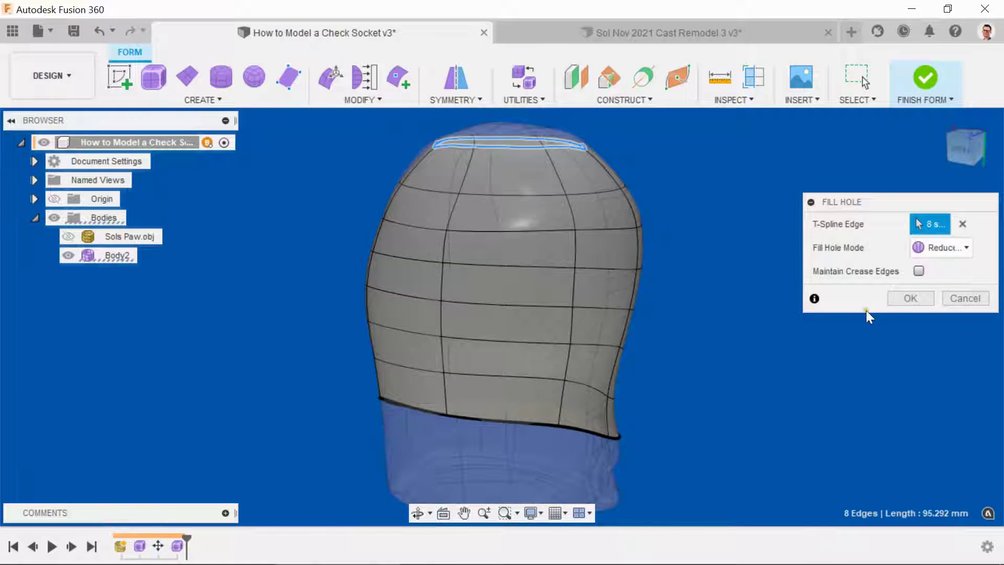
pyautogui.click(910, 299)
pyautogui.click(944, 125)
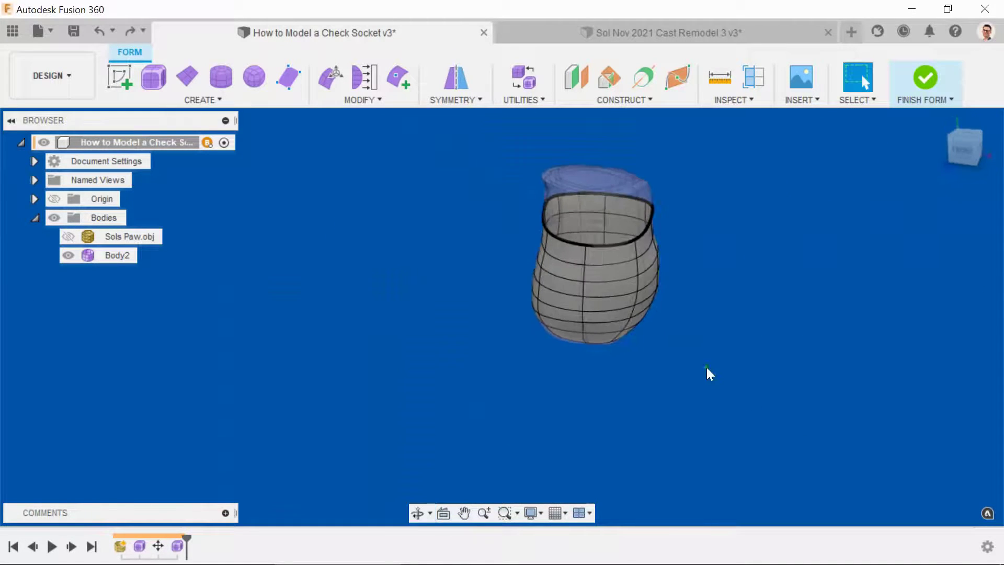
# Step: Select the two front faces just below the upper rim and scale them vertically to about 0.708
pyautogui.scroll(3, 697, 410)
pyautogui.keyDown('shift'); pyautogui.moveTo(663, 372); pyautogui.dragTo(741, 361, button='middle'); pyautogui.keyUp('shift')
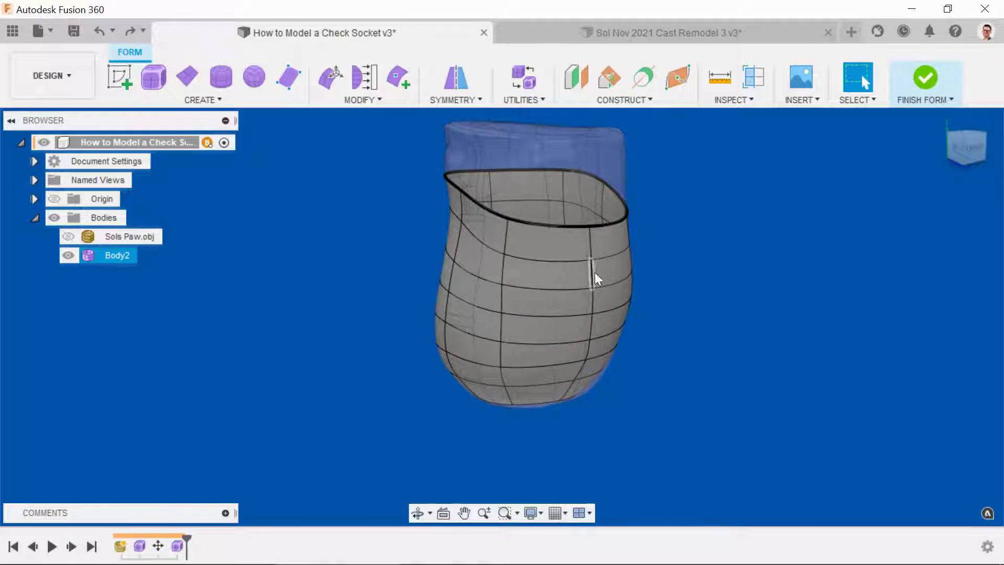
pyautogui.click(561, 247)
pyautogui.keyDown('shift'); pyautogui.moveTo(651, 309); pyautogui.dragTo(686, 357, button='middle'); pyautogui.keyUp('shift')
pyautogui.rightClick(672, 306)
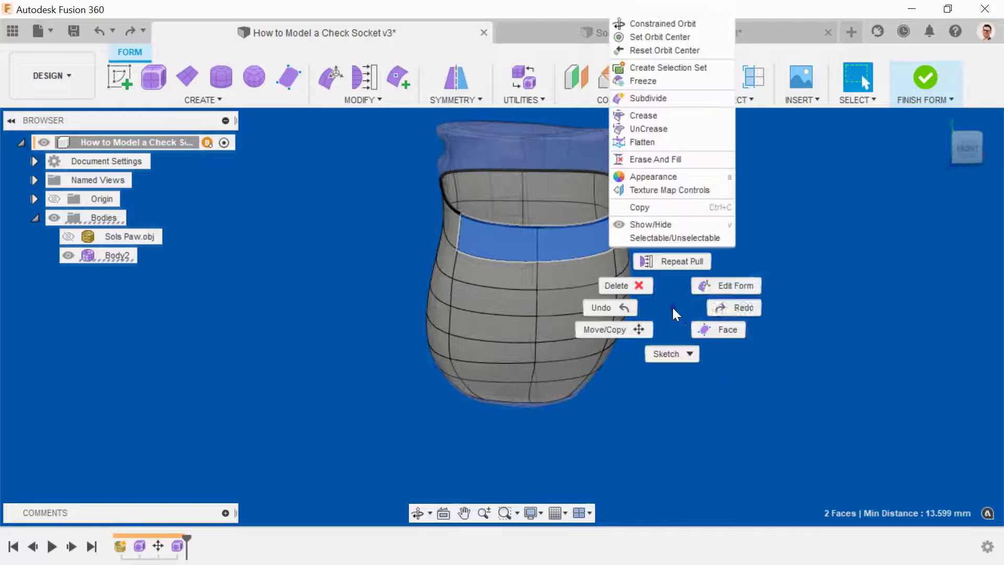
pyautogui.click(734, 286)
pyautogui.moveTo(559, 198)
pyautogui.mouseDown()
pyautogui.moveTo(571, 215)
pyautogui.moveTo(559, 209)
pyautogui.mouseUp()
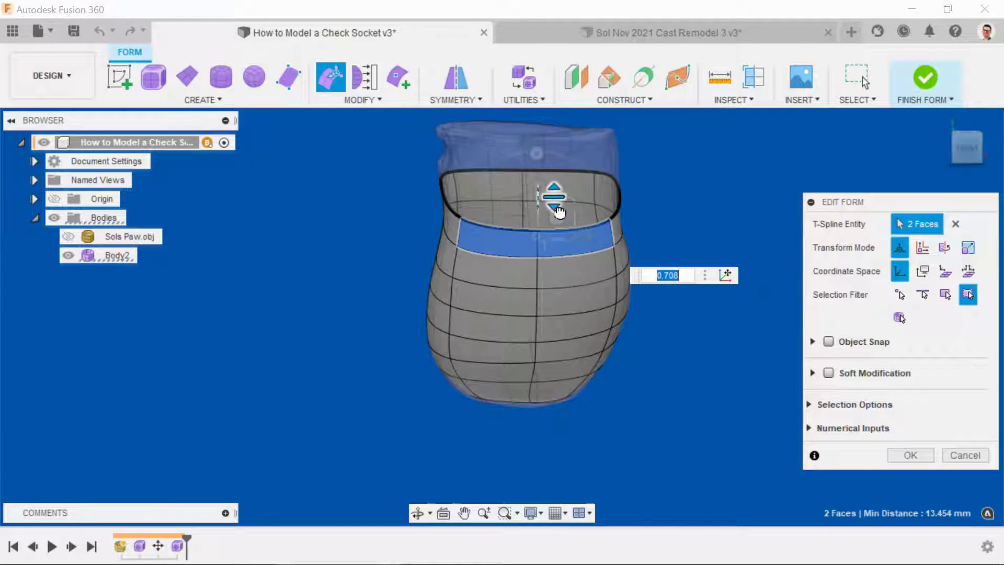
pyautogui.click(559, 212)
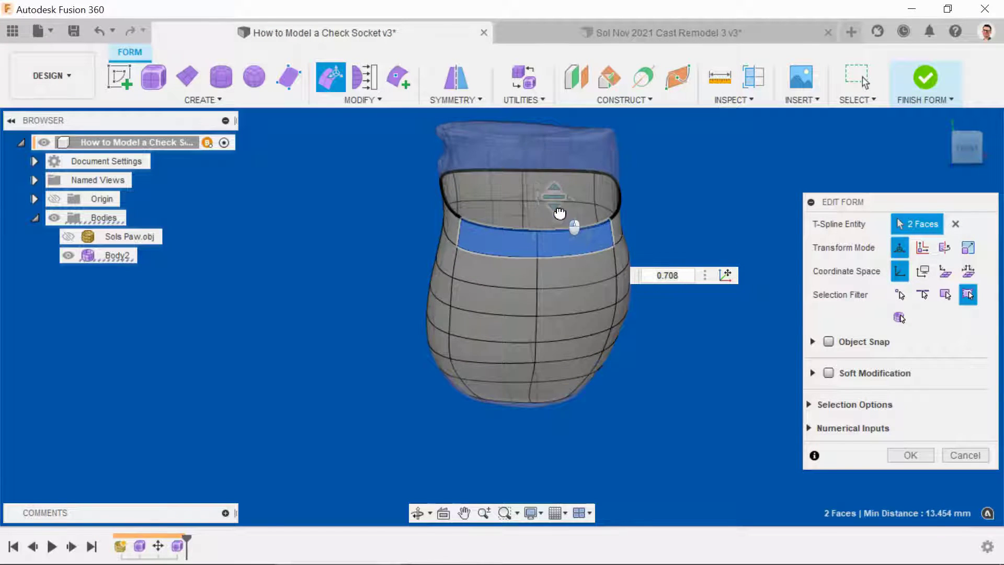
# Step: Add the two front faces beneath to the selection, scale all four vertically to about 0.885, and finish the form edit
pyautogui.keyDown('shift'); pyautogui.click(569, 277); pyautogui.keyUp('shift')
pyautogui.keyDown('shift'); pyautogui.click(527, 271); pyautogui.keyUp('shift')
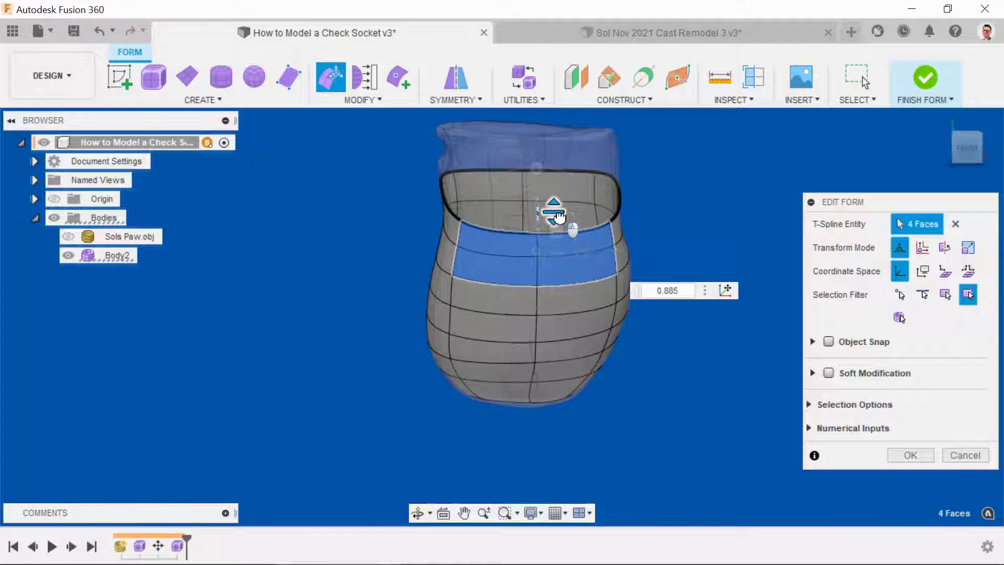
pyautogui.keyDown('shift'); pyautogui.moveTo(484, 279); pyautogui.dragTo(594, 282, button='middle'); pyautogui.keyUp('shift')
pyautogui.scroll(2, 538, 234)
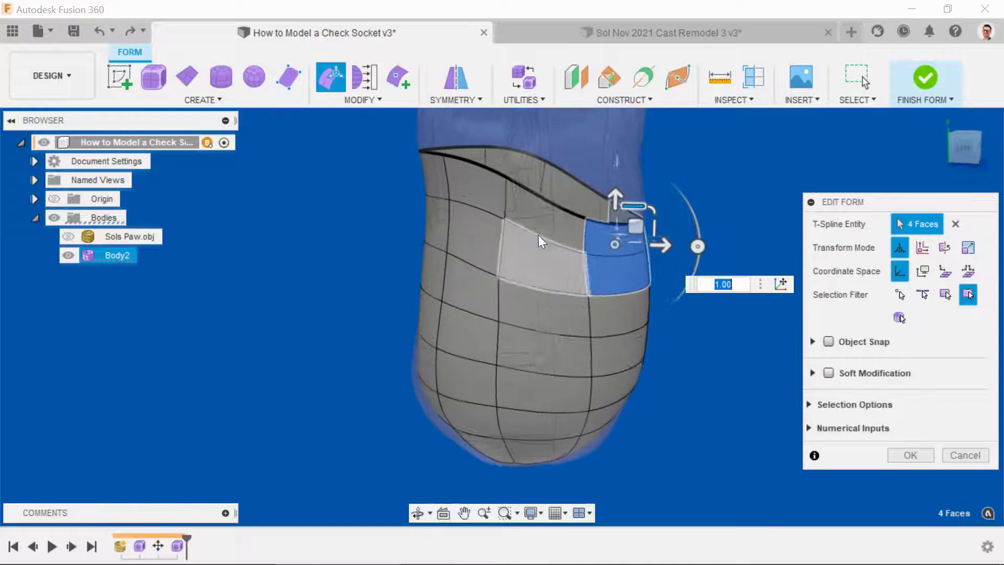
pyautogui.keyDown('shift'); pyautogui.moveTo(538, 234); pyautogui.dragTo(682, 238, button='middle'); pyautogui.keyUp('shift')
pyautogui.keyDown('shift'); pyautogui.moveTo(673, 279); pyautogui.dragTo(599, 293, button='middle'); pyautogui.keyUp('shift')
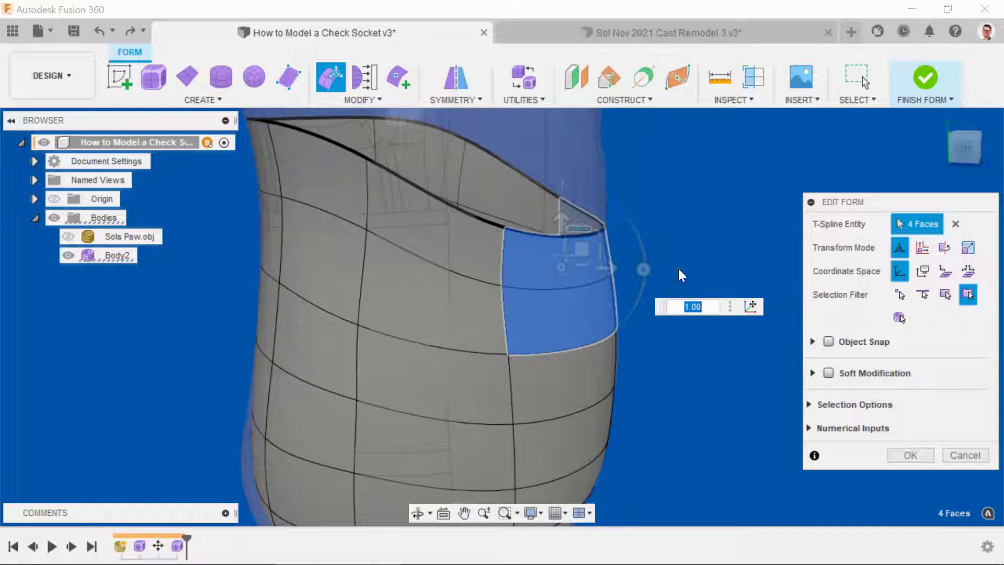
pyautogui.moveTo(588, 258); pyautogui.dragTo(580, 249)
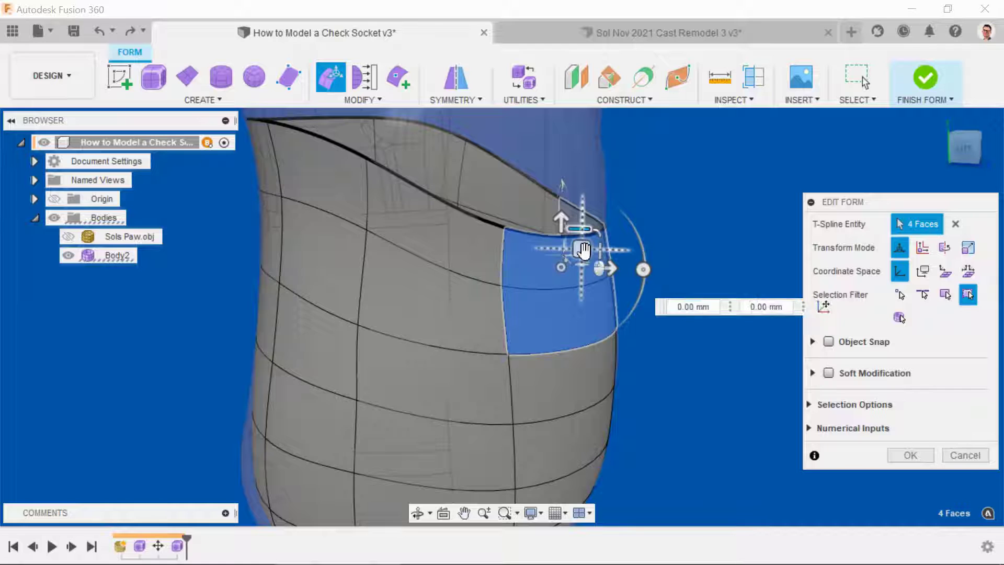
pyautogui.click(904, 451)
# Step: Start editing the upright front edge just below the rim and set the coordinate space to Local Per Entity
pyautogui.click(739, 349)
pyautogui.scroll(-2, 732, 349)
pyautogui.keyDown('shift'); pyautogui.moveTo(732, 349); pyautogui.dragTo(687, 318, button='middle'); pyautogui.keyUp('shift')
pyautogui.click(637, 278)
pyautogui.rightClick(678, 238)
pyautogui.click(757, 215)
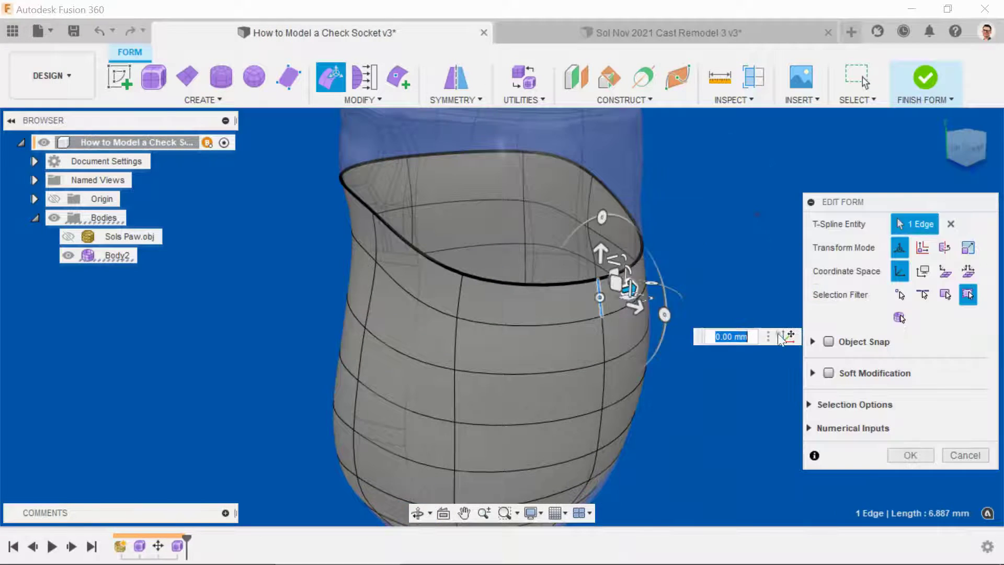
pyautogui.keyDown('shift'); pyautogui.moveTo(720, 406); pyautogui.dragTo(713, 426, button='middle'); pyautogui.keyUp('shift')
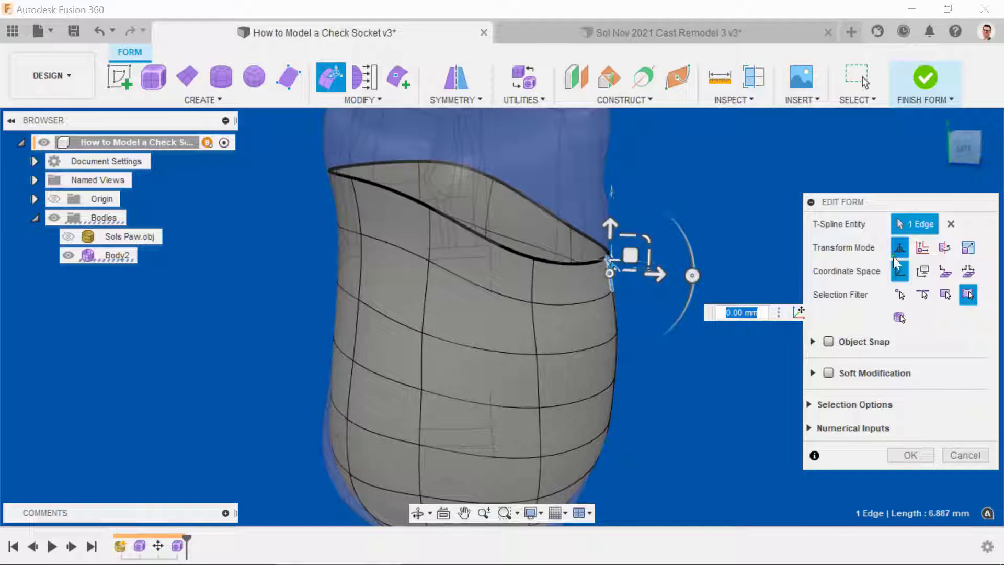
pyautogui.click(968, 270)
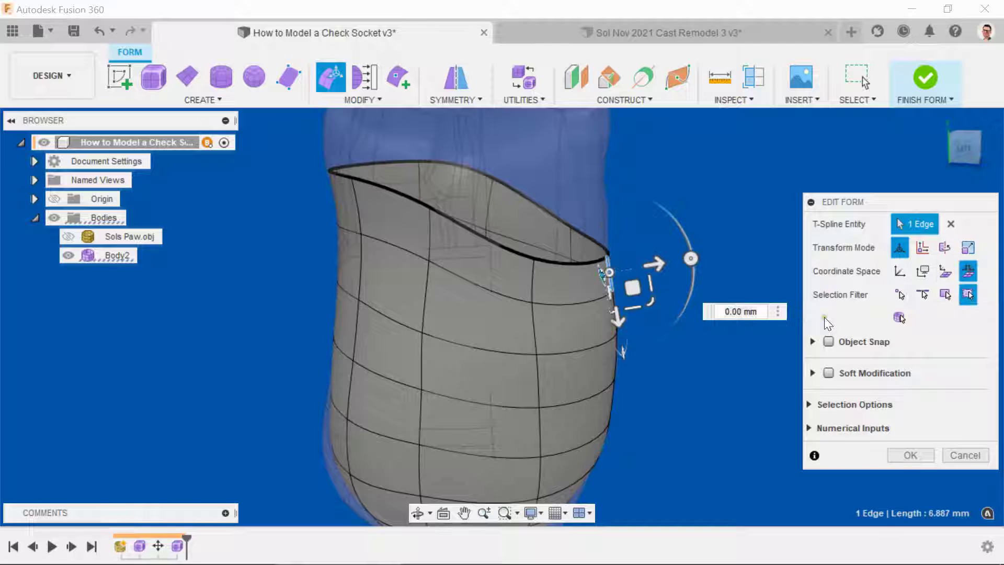
pyautogui.keyDown('shift'); pyautogui.moveTo(824, 317); pyautogui.dragTo(681, 403, button='middle'); pyautogui.keyUp('shift')
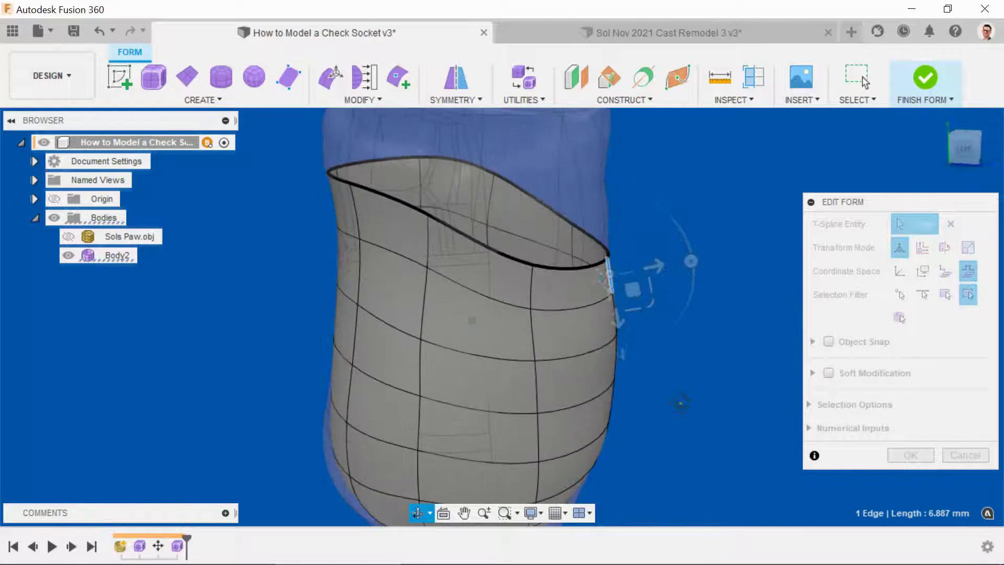
# Step: Rotate the upright edge at the middle of the front, just below the rim, by -15 degrees
pyautogui.click(694, 272)
pyautogui.keyDown('shift'); pyautogui.moveTo(659, 332); pyautogui.dragTo(611, 320, button='middle'); pyautogui.keyUp('shift')
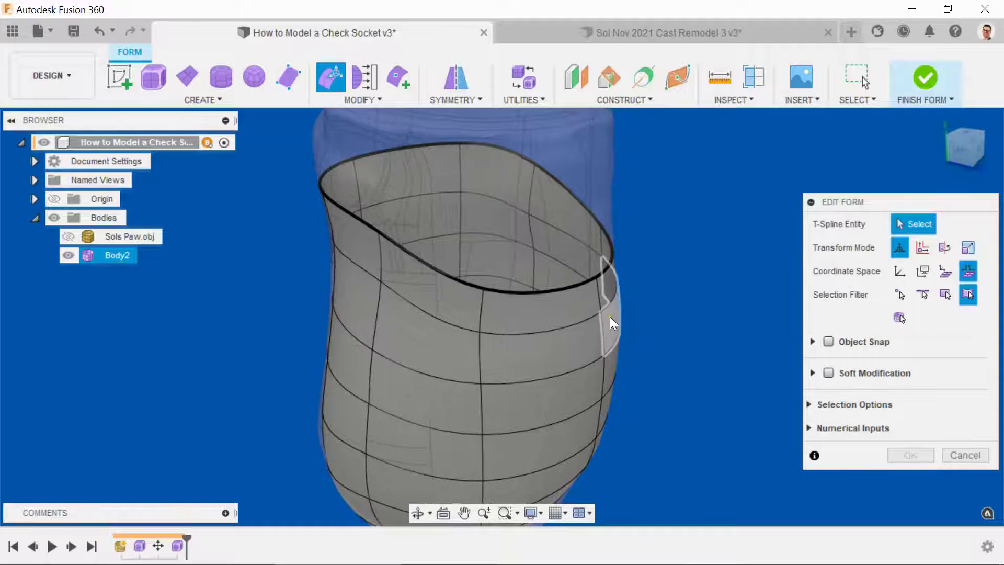
pyautogui.click(599, 299)
pyautogui.keyDown('shift'); pyautogui.moveTo(623, 415); pyautogui.dragTo(695, 272, button='middle'); pyautogui.keyUp('shift')
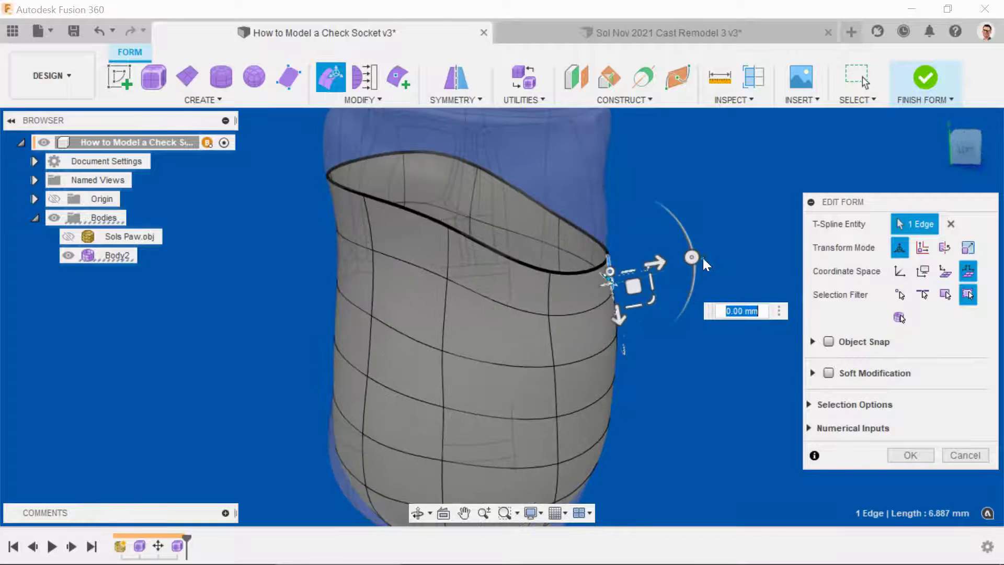
pyautogui.write('15')
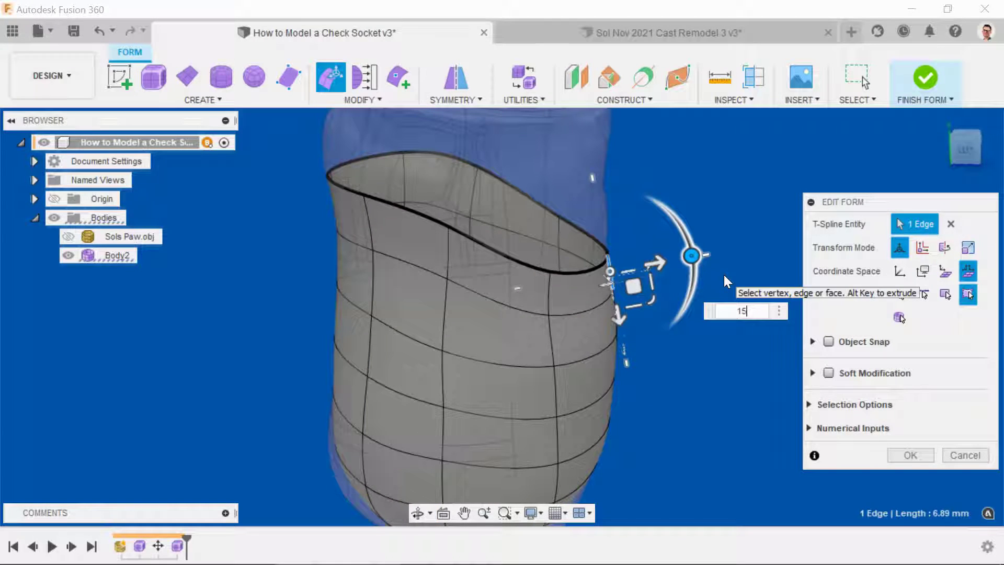
pyautogui.press('BackSpace')
pyautogui.press('BackSpace')
pyautogui.write('-15')
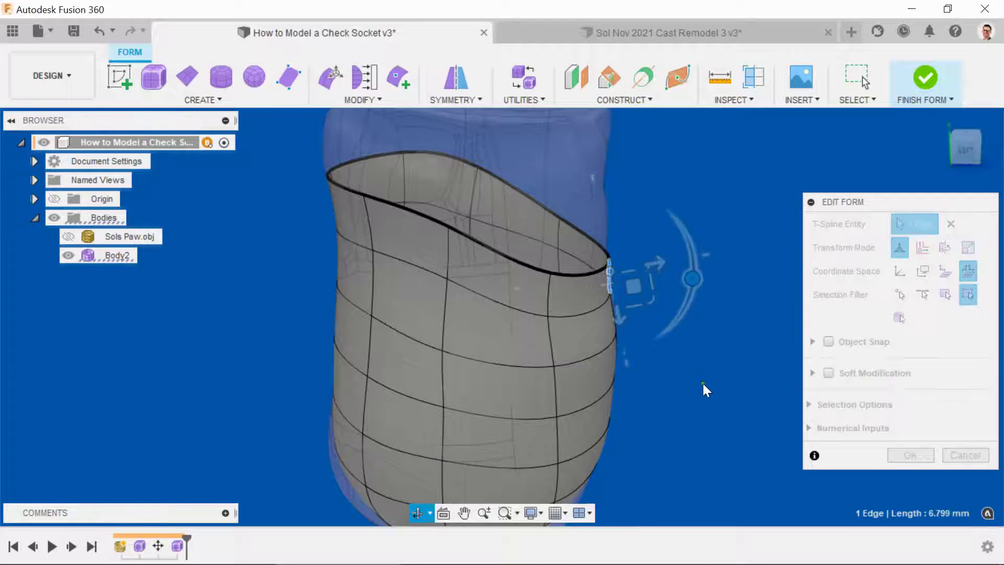
# Step: Rotate the upright edges below the rim at the front-right corner and along the right side by 15 degrees
pyautogui.keyDown('shift'); pyautogui.moveTo(702, 383); pyautogui.dragTo(585, 379, button='middle'); pyautogui.keyUp('shift')
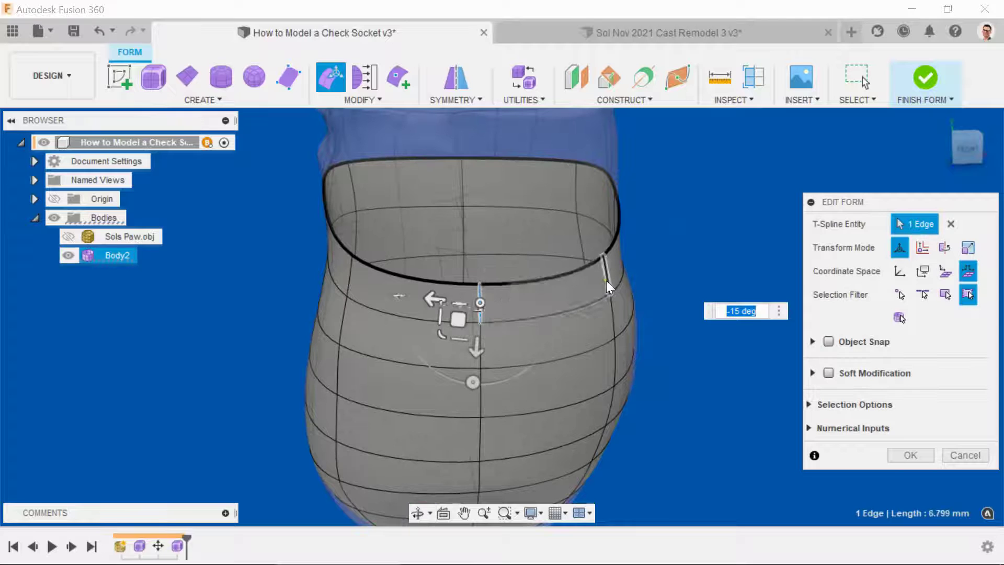
pyautogui.click(607, 280)
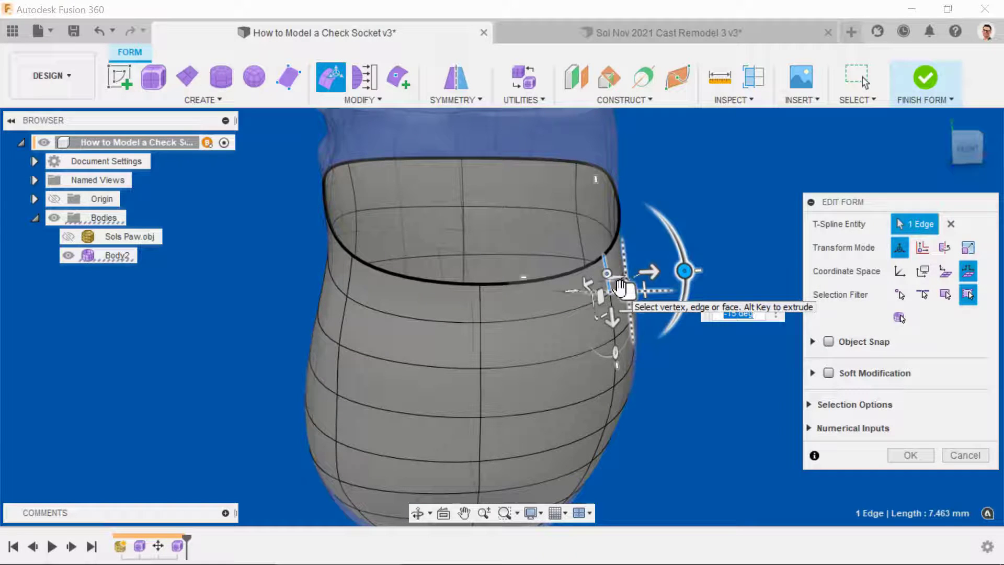
pyautogui.moveTo(620, 286); pyautogui.dragTo(580, 234)
pyautogui.keyDown('shift'); pyautogui.moveTo(606, 437); pyautogui.dragTo(575, 234, button='middle'); pyautogui.keyUp('shift')
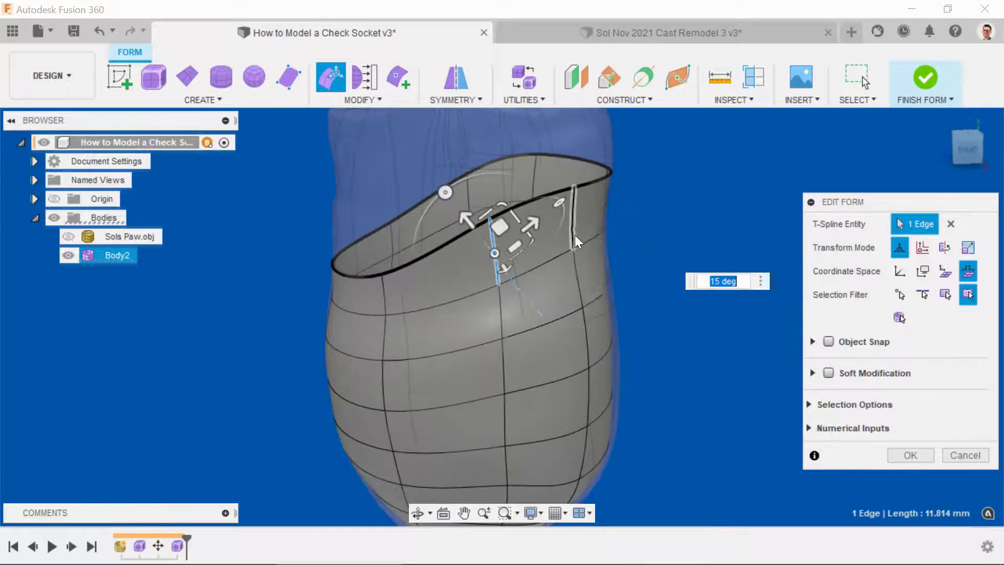
# Step: Rotate the next upright edge below the rim, toward the back of the right side, by 15 degrees
pyautogui.click(574, 234)
pyautogui.keyDown('shift'); pyautogui.moveTo(580, 313); pyautogui.dragTo(585, 282, button='middle'); pyautogui.keyUp('shift')
pyautogui.write('1')
pyautogui.keyDown('shift'); pyautogui.moveTo(591, 368); pyautogui.dragTo(532, 340, button='middle'); pyautogui.keyUp('shift')
pyautogui.write('5')
# Step: Rotate the remaining upright edges below the rim, round to the front-left corner, by -15 degrees and finish the form edit
pyautogui.click(578, 287)
pyautogui.write('-15')
pyautogui.click(567, 312)
pyautogui.write('-35')
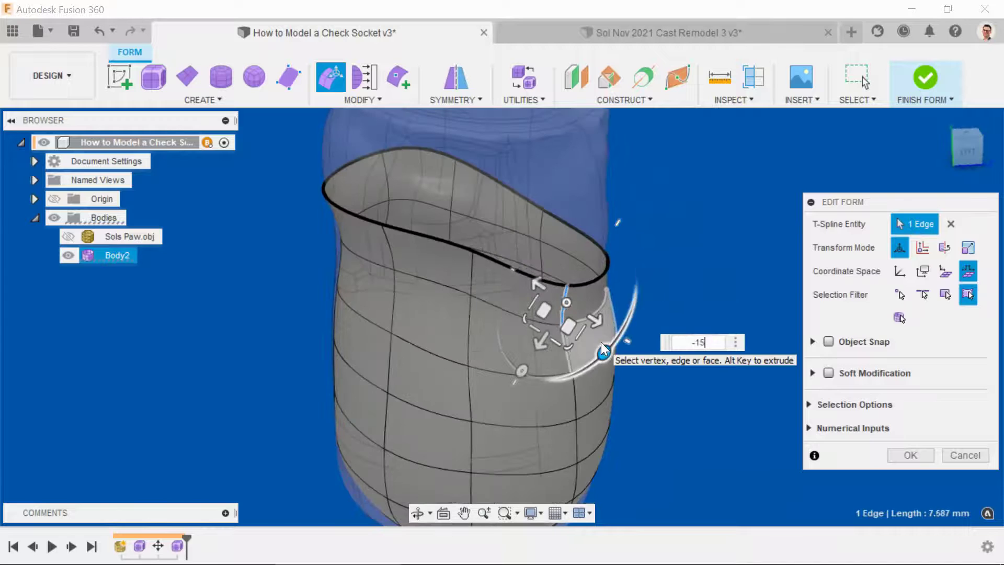
pyautogui.keyDown('shift'); pyautogui.moveTo(601, 342); pyautogui.dragTo(502, 389, button='middle'); pyautogui.keyUp('shift')
pyautogui.press('Return')
# Step: Examine from several sides how closely the closed lower end of the body follows the cast
pyautogui.scroll(1, 692, 421)
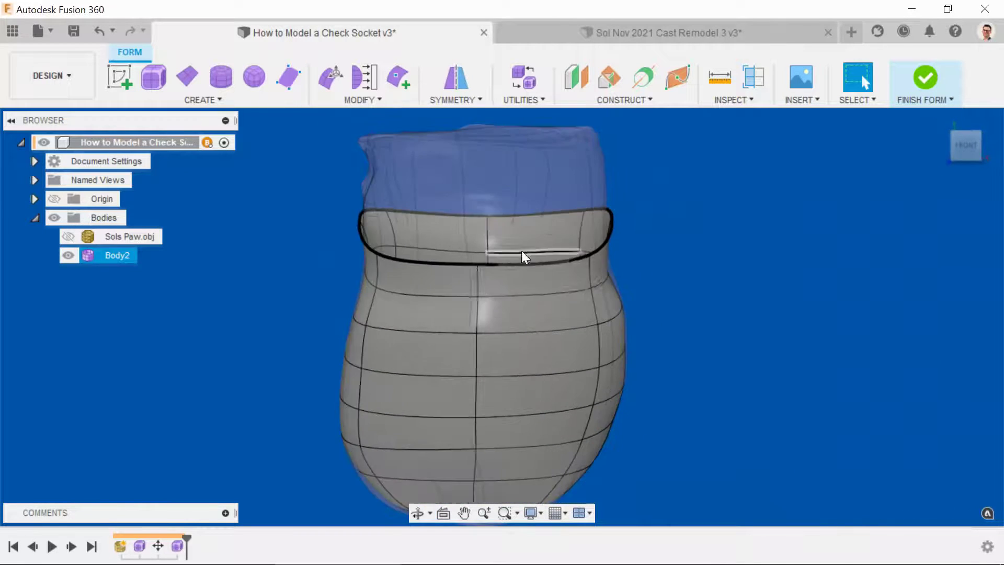
pyautogui.keyDown('shift'); pyautogui.moveTo(521, 253); pyautogui.dragTo(673, 427, button='middle'); pyautogui.keyUp('shift')
pyautogui.moveTo(623, 450); pyautogui.dragTo(665, 427, button='middle')
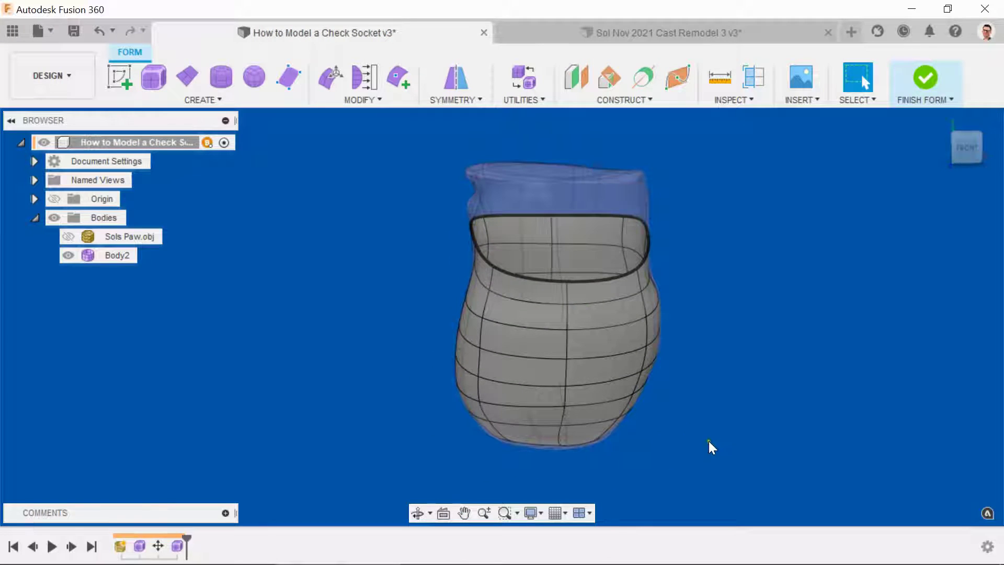
pyautogui.keyDown('shift'); pyautogui.moveTo(755, 420); pyautogui.dragTo(638, 439, button='middle'); pyautogui.keyUp('shift')
pyautogui.scroll(3, 685, 450)
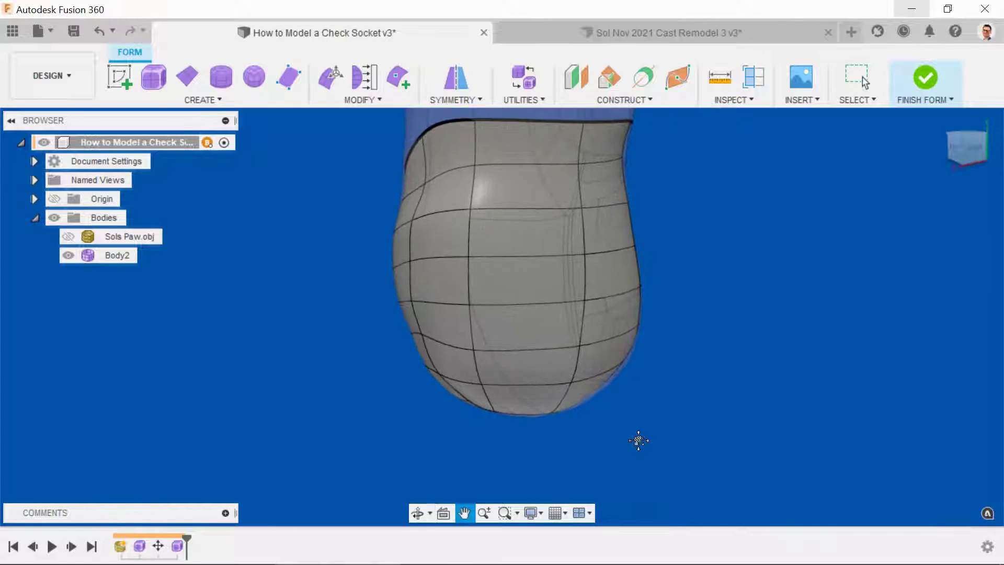
pyautogui.keyDown('shift'); pyautogui.moveTo(719, 450); pyautogui.dragTo(679, 361, button='middle'); pyautogui.keyUp('shift')
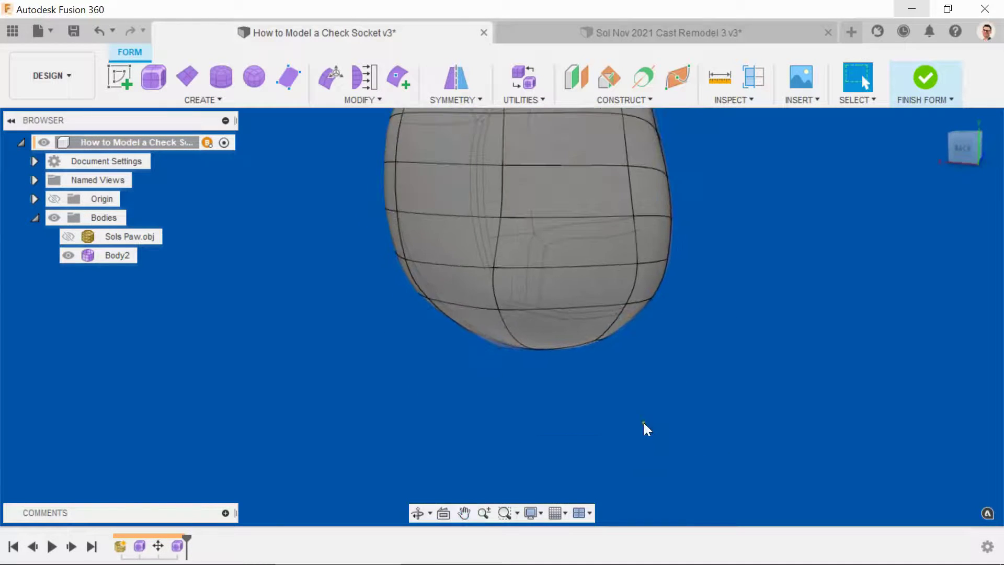
pyautogui.scroll(3, 644, 422)
pyautogui.scroll(1, 578, 376)
pyautogui.moveTo(578, 376); pyautogui.dragTo(612, 383, button='middle')
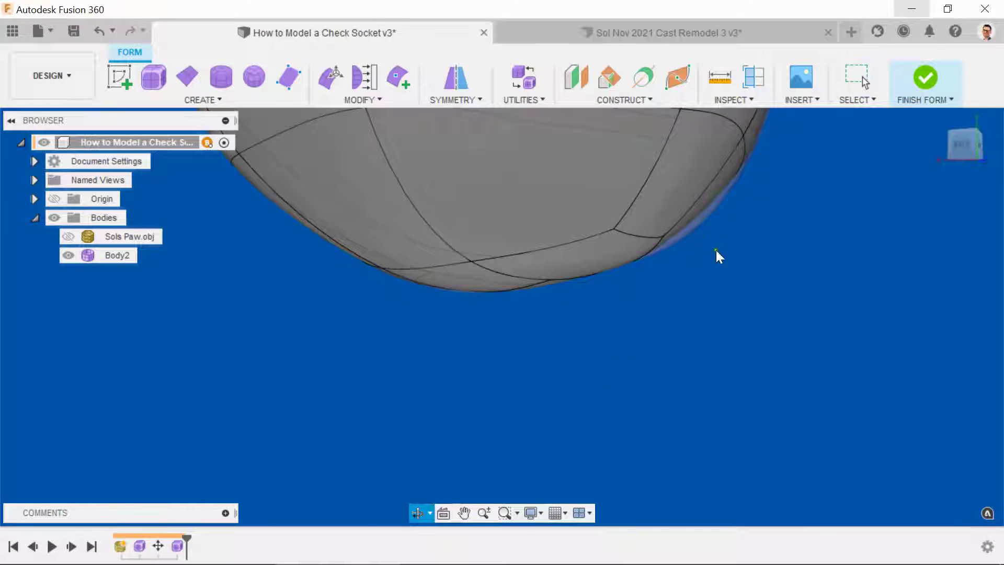
pyautogui.scroll(5, 716, 253)
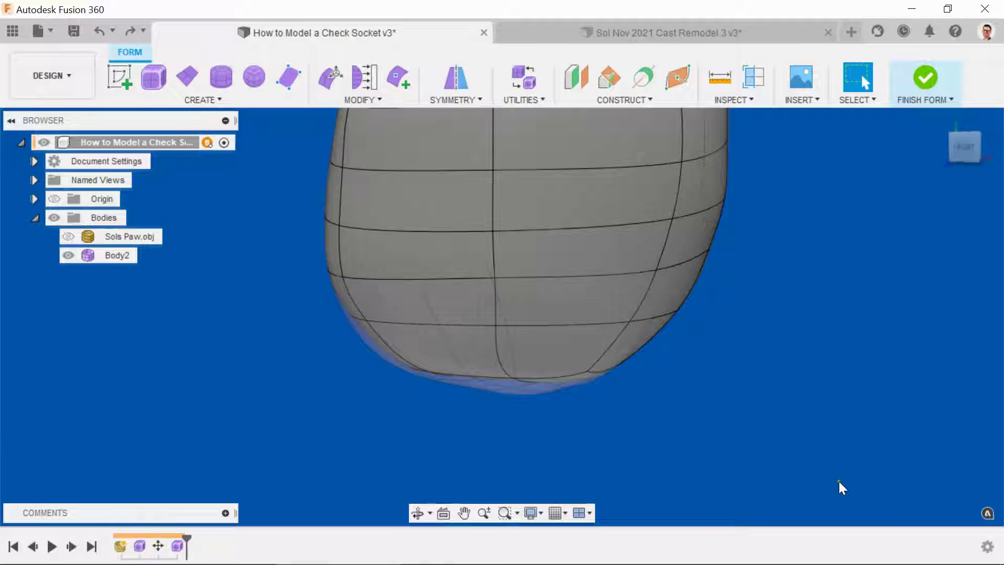
pyautogui.scroll(-2, 694, 434)
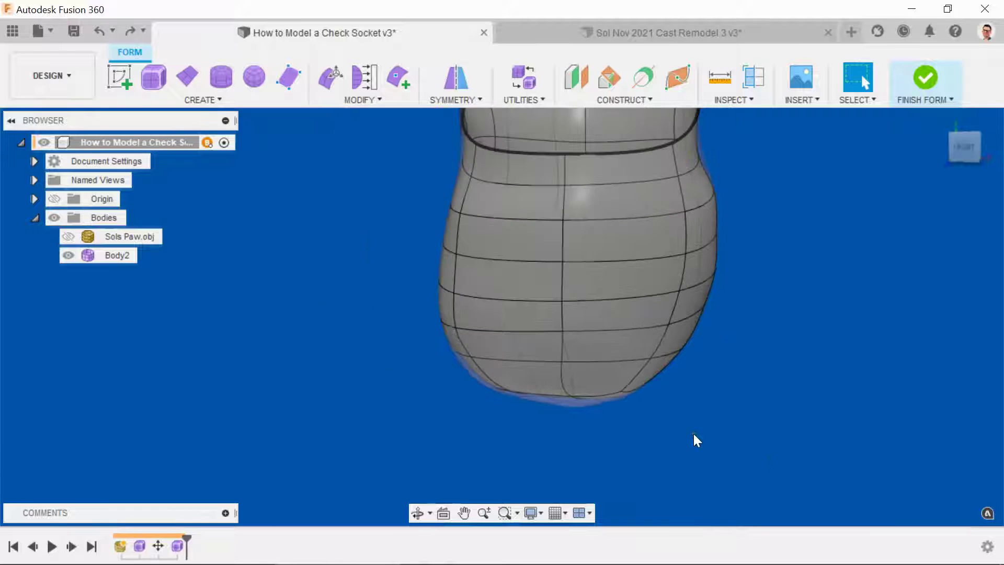
# Step: Pull the vertices of the body's lower half onto the cast surface, using the Auto target and surface points
pyautogui.click(365, 79)
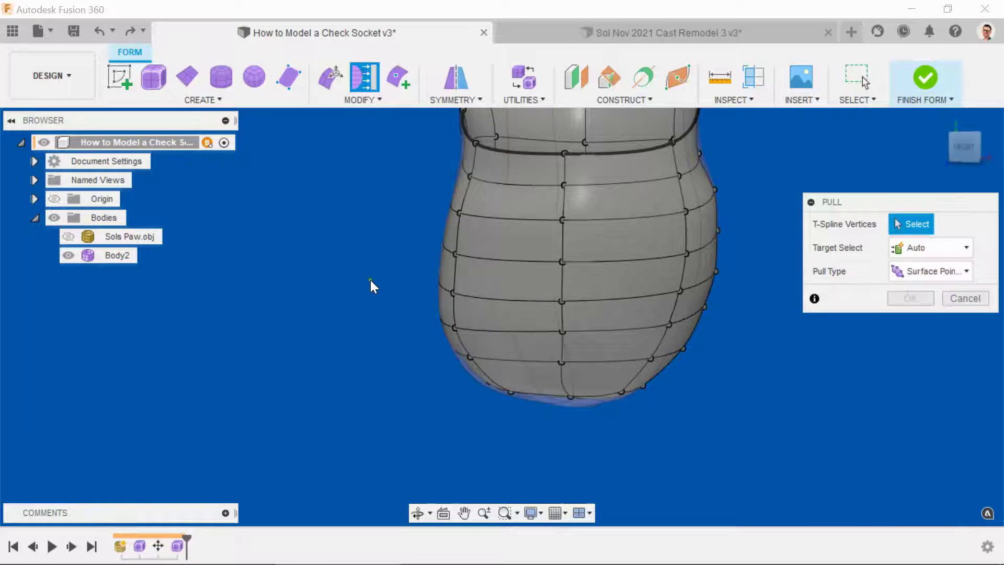
pyautogui.moveTo(370, 280); pyautogui.dragTo(813, 463)
pyautogui.click(919, 299)
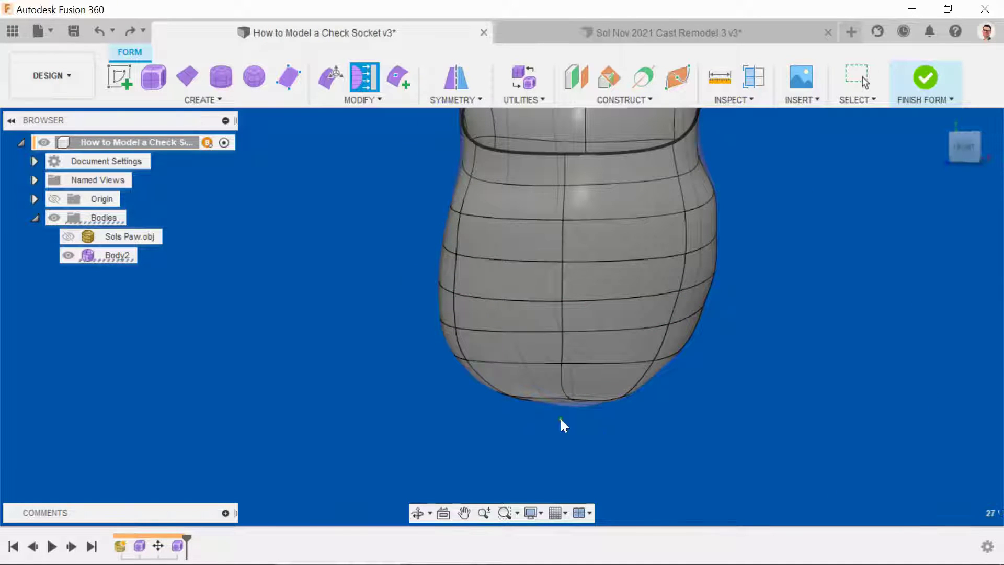
# Step: Insert an edge across the middle of the body's closed bottom end, offset from one of the end face's boundary edges
pyautogui.keyDown('shift'); pyautogui.moveTo(528, 406); pyautogui.dragTo(514, 310, button='middle'); pyautogui.keyUp('shift')
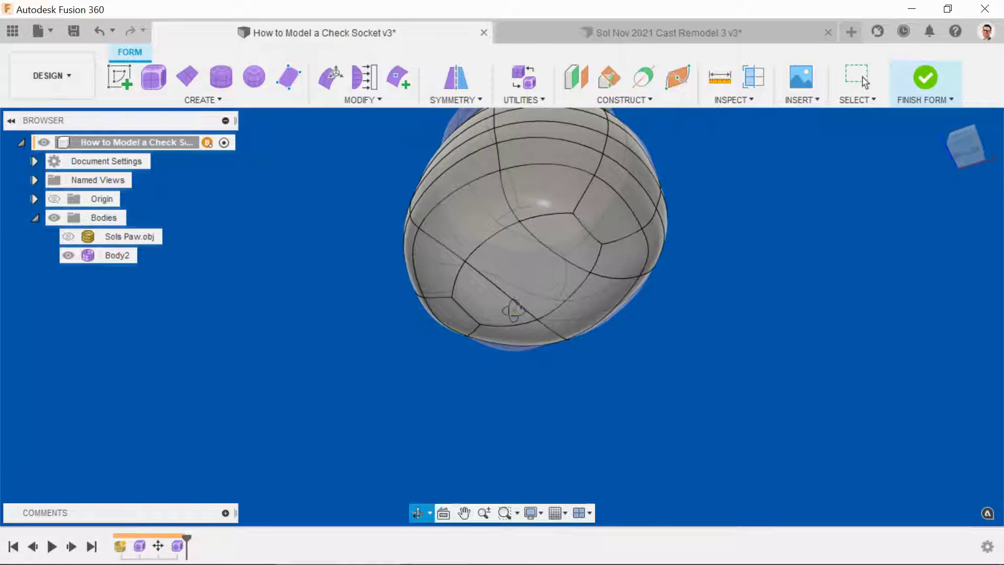
pyautogui.click(490, 238)
pyautogui.rightClick(679, 231)
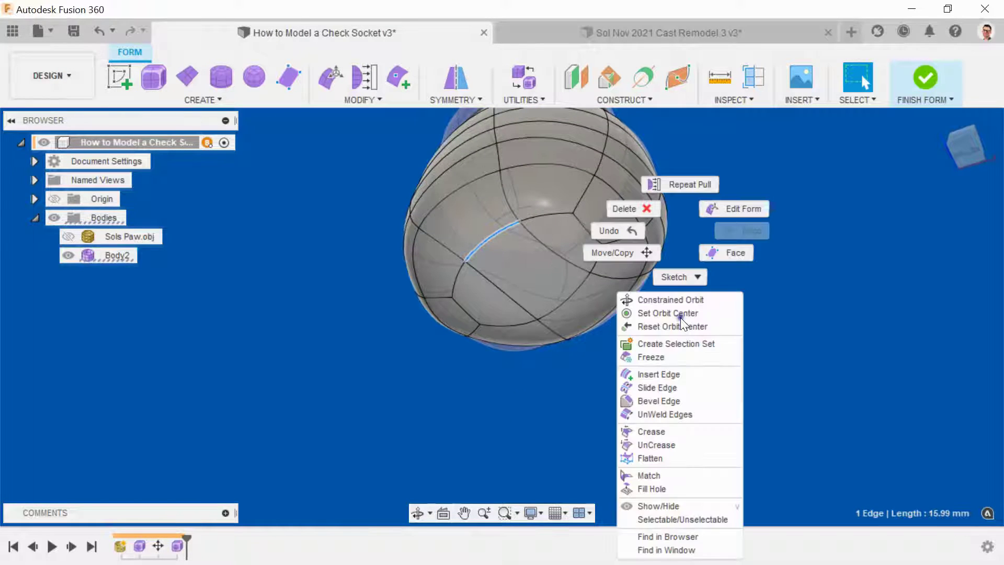
pyautogui.click(712, 374)
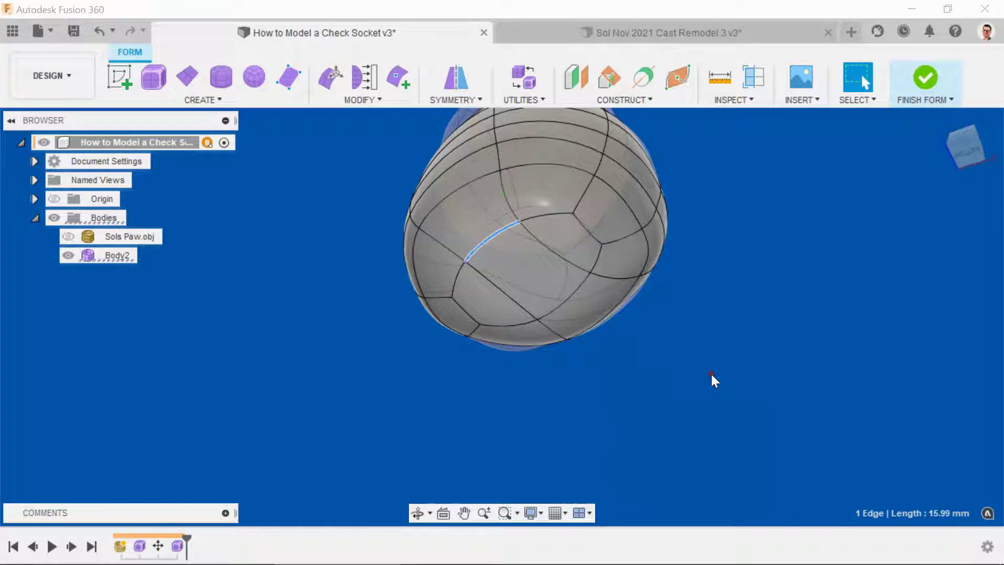
pyautogui.moveTo(490, 242); pyautogui.dragTo(629, 320)
pyautogui.click(899, 349)
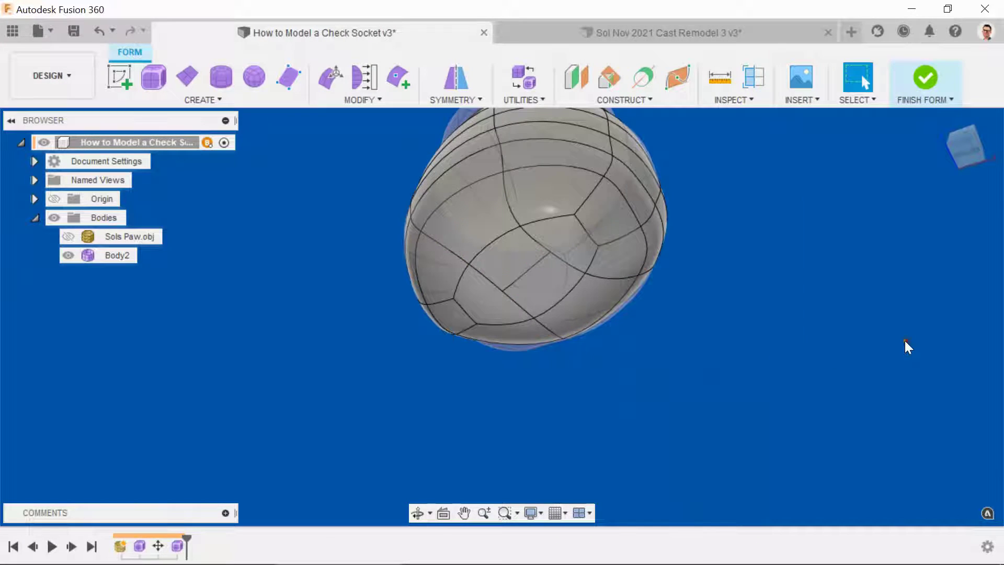
# Step: Insert a point at the middle of the new bottom edge, using the Simple insertion mode
pyautogui.click(529, 272)
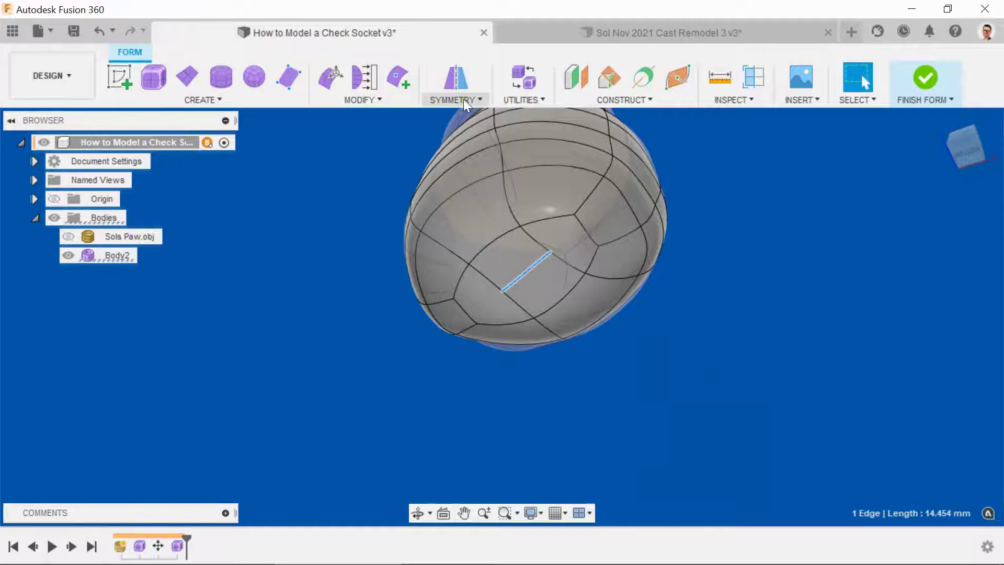
pyautogui.click(399, 77)
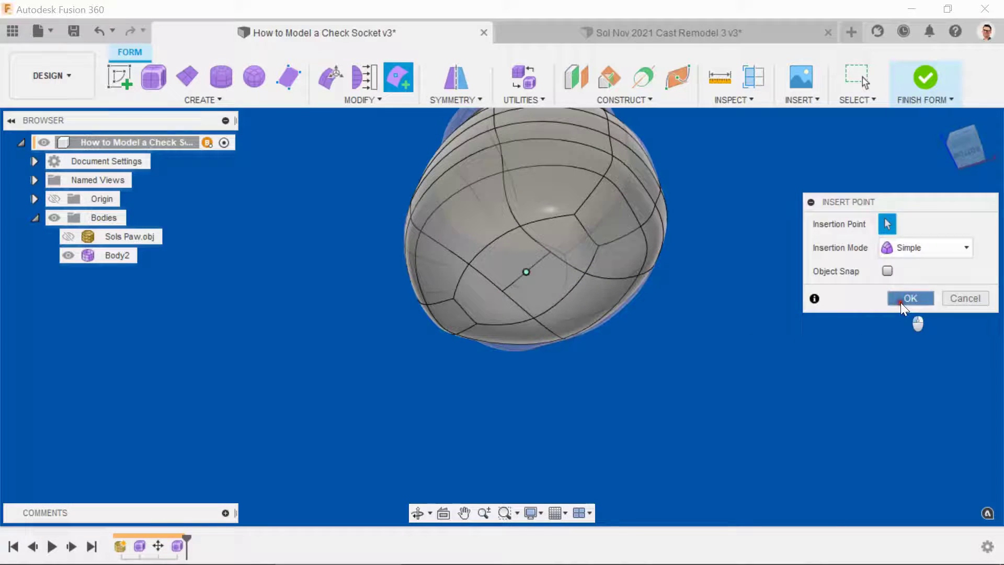
pyautogui.click(900, 299)
# Step: Pull the vertices of the body's lower half, including the new bottom edge, onto the cast with the Auto target and surface points
pyautogui.keyDown('shift'); pyautogui.moveTo(736, 375); pyautogui.dragTo(693, 460, button='middle'); pyautogui.keyUp('shift')
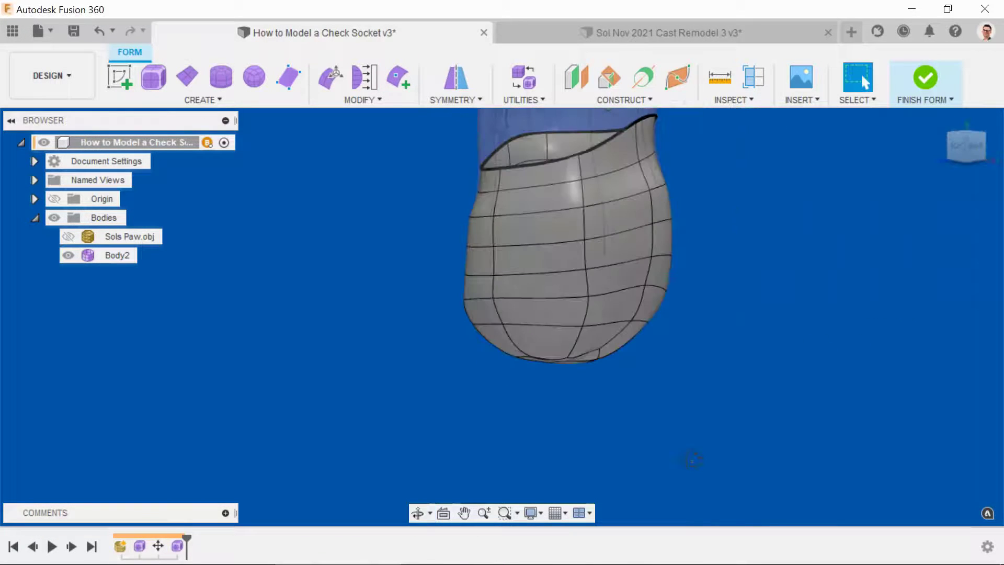
pyautogui.keyDown('shift'); pyautogui.moveTo(663, 427); pyautogui.dragTo(639, 438, button='middle'); pyautogui.keyUp('shift')
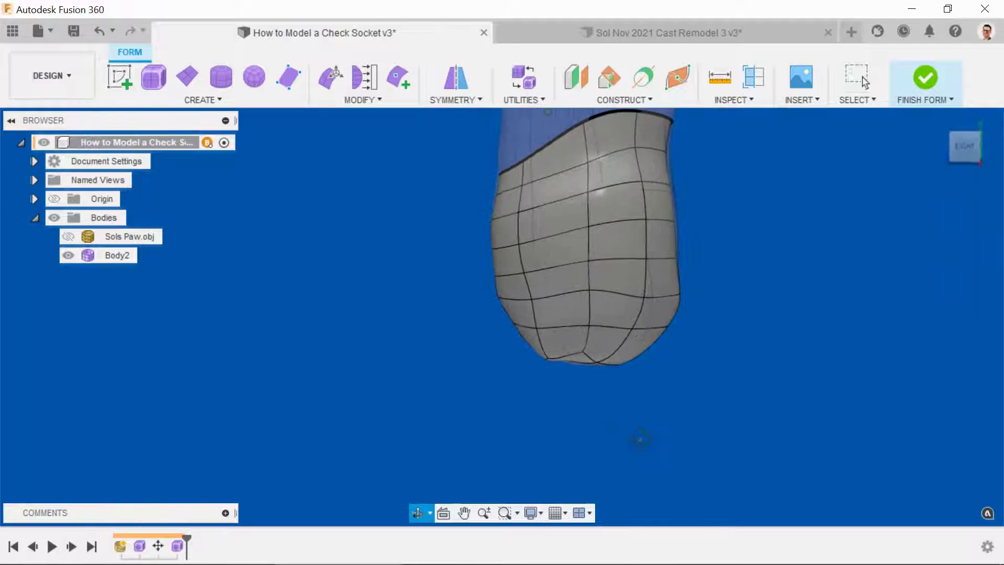
pyautogui.click(970, 156)
pyautogui.click(365, 77)
pyautogui.moveTo(441, 245); pyautogui.dragTo(731, 407)
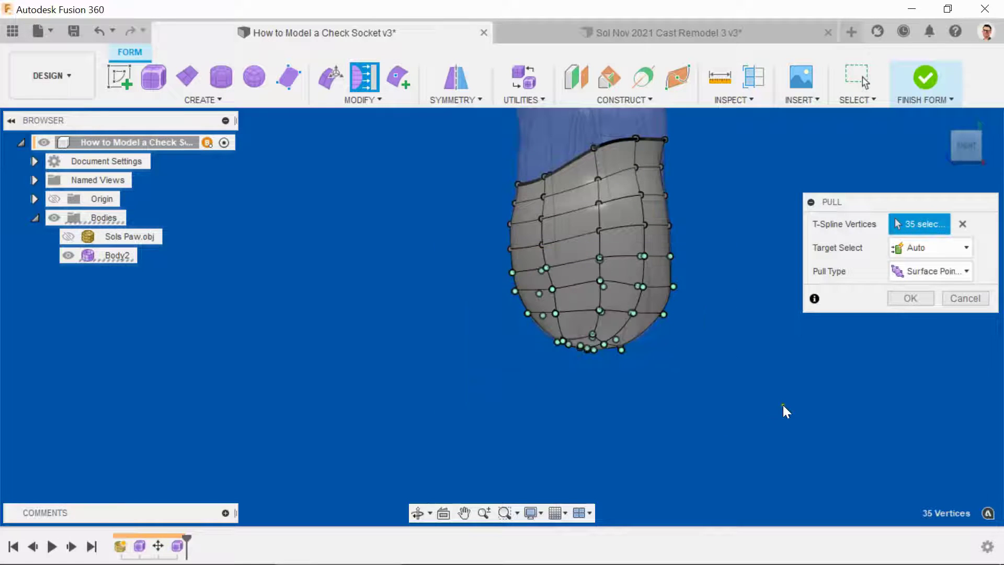
pyautogui.click(892, 297)
pyautogui.click(602, 378)
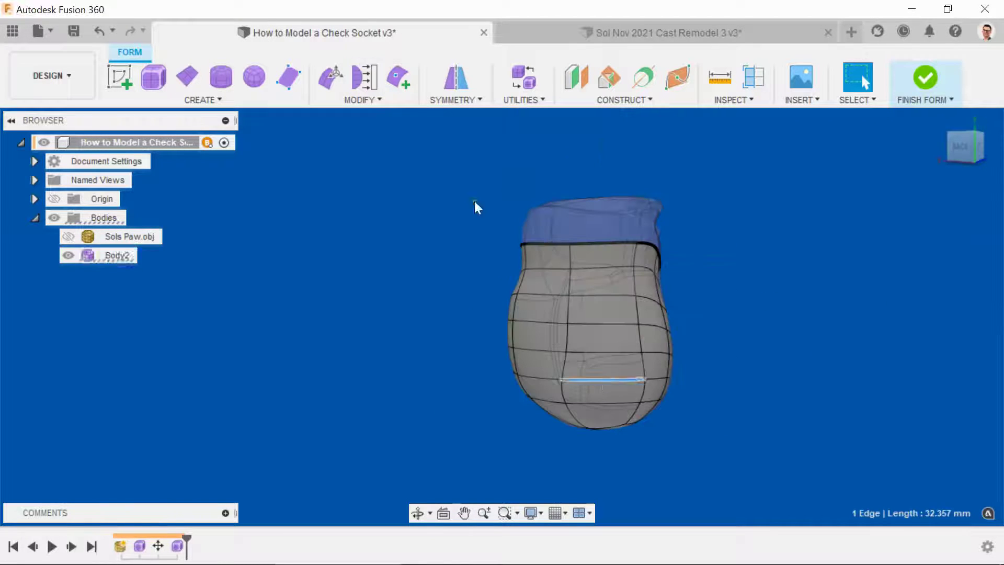
pyautogui.click(400, 78)
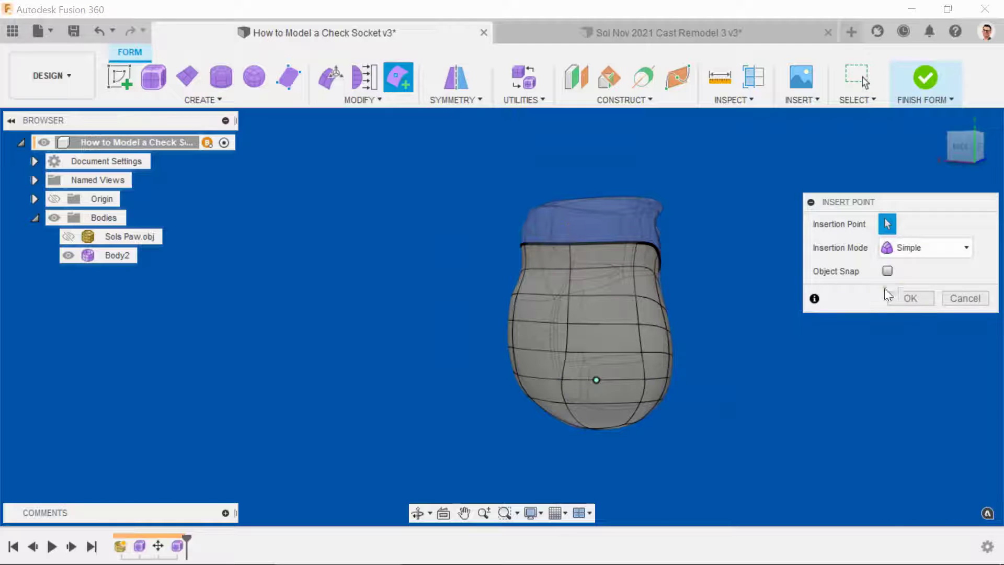
pyautogui.press('Escape')
# Step: Move a vertex low on the back of the body by 1 mm with Edit Form
pyautogui.keyDown('shift'); pyautogui.moveTo(888, 293); pyautogui.dragTo(677, 408, button='middle'); pyautogui.keyUp('shift')
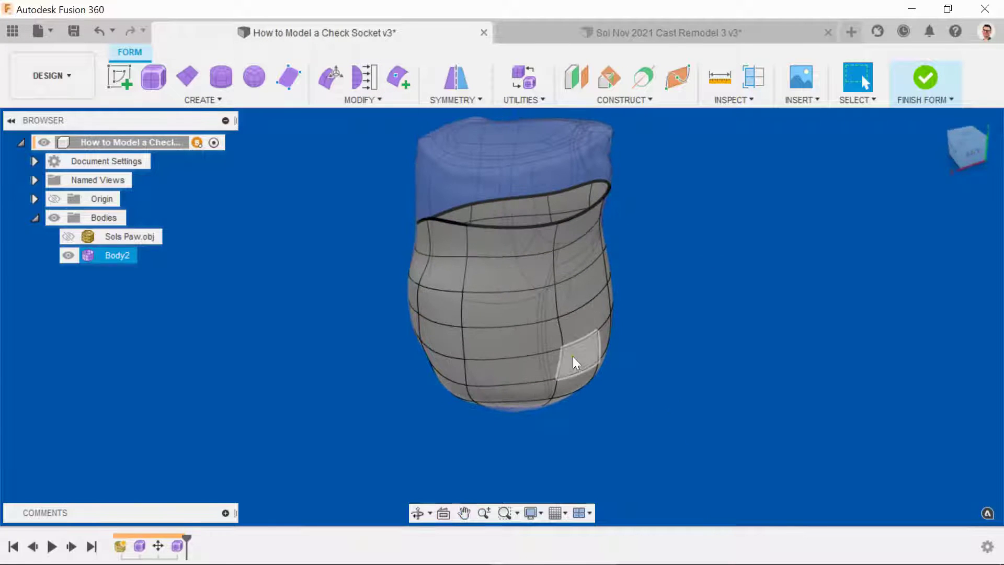
pyautogui.click(563, 346)
pyautogui.rightClick(683, 393)
pyautogui.click(743, 375)
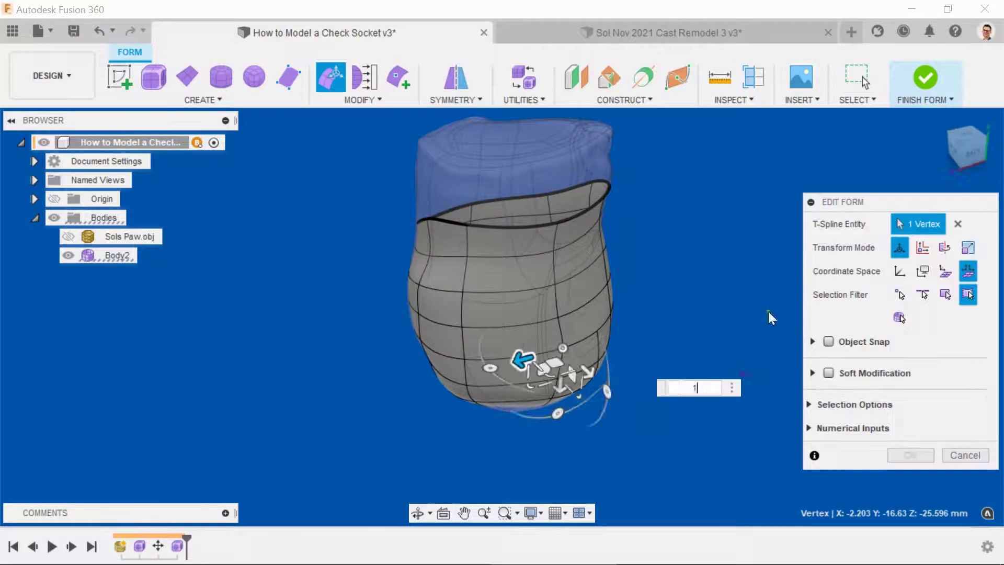
# Step: Move the face low on the front-left of the body outward by 1 mm where the cast pokes through
pyautogui.scroll(5, 539, 344)
pyautogui.moveTo(570, 296); pyautogui.dragTo(523, 292)
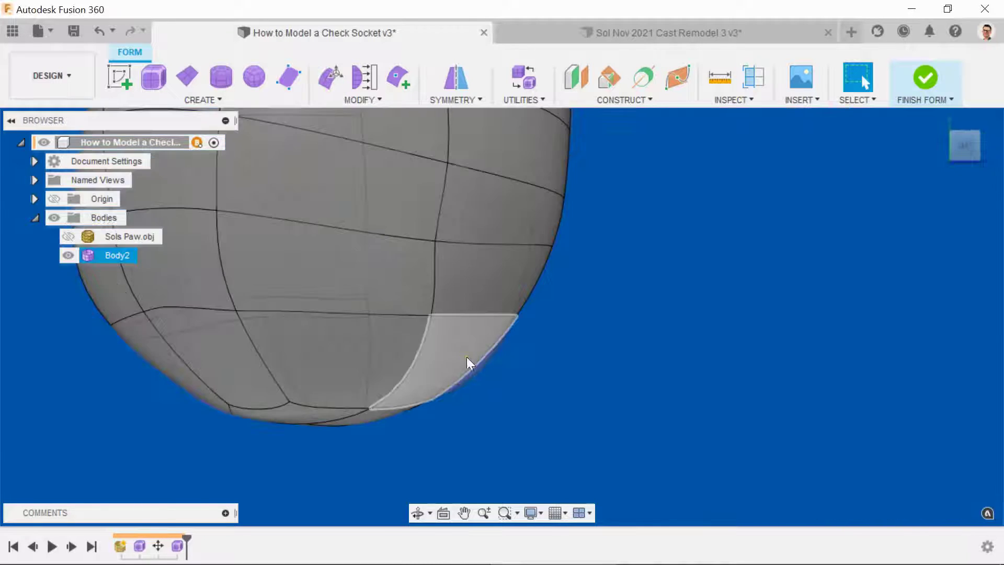
pyautogui.click(466, 357)
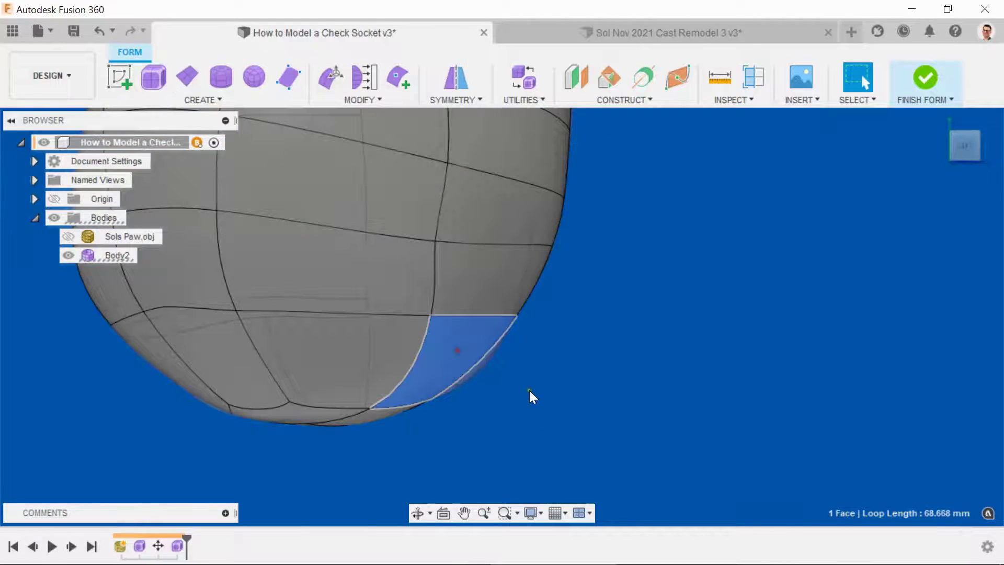
pyautogui.rightClick(529, 390)
pyautogui.click(591, 369)
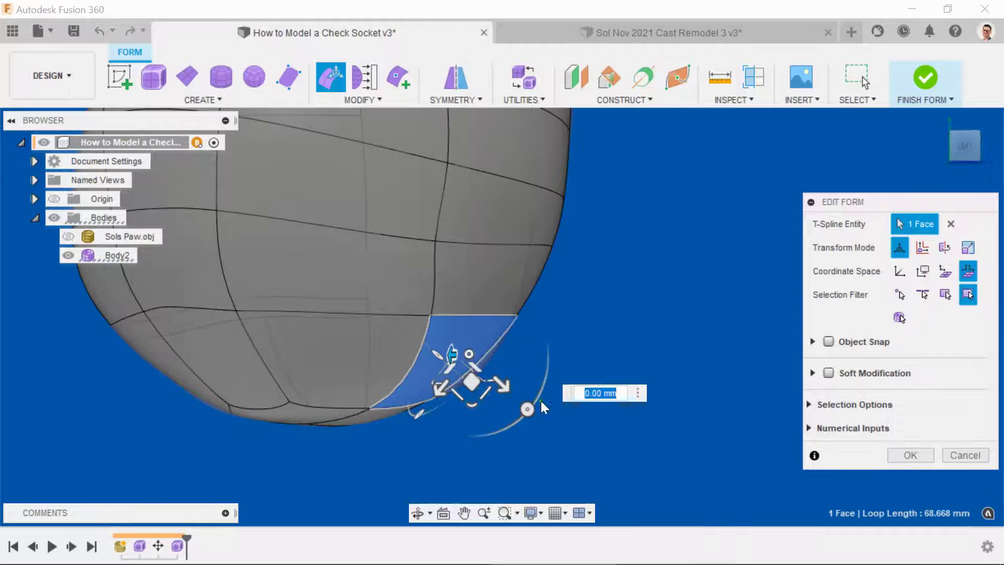
pyautogui.click(506, 384)
pyautogui.write('1')
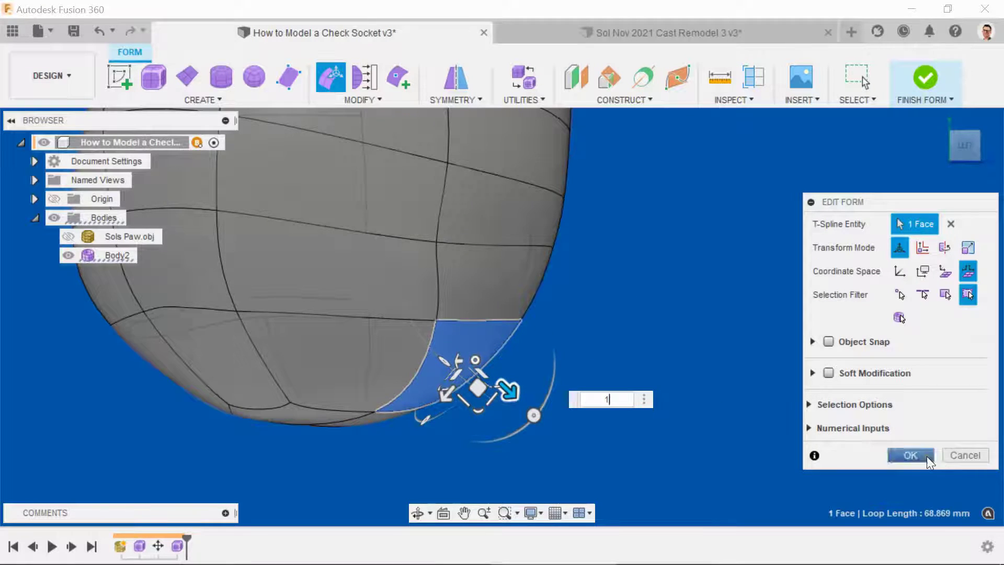
pyautogui.click(926, 456)
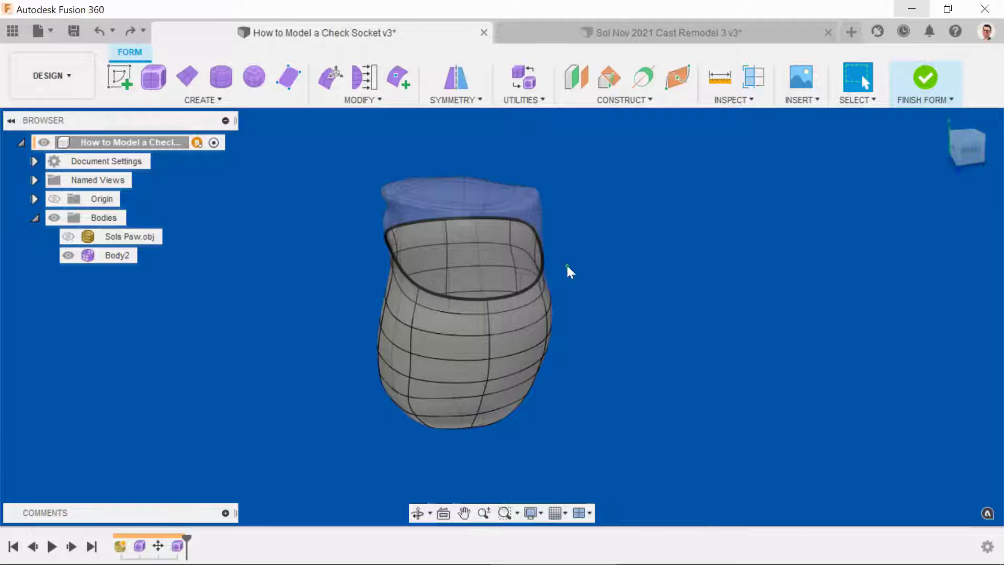
# Step: Finish the form and thicken its surface body by 2 mm to one side as a new body
pyautogui.click(936, 79)
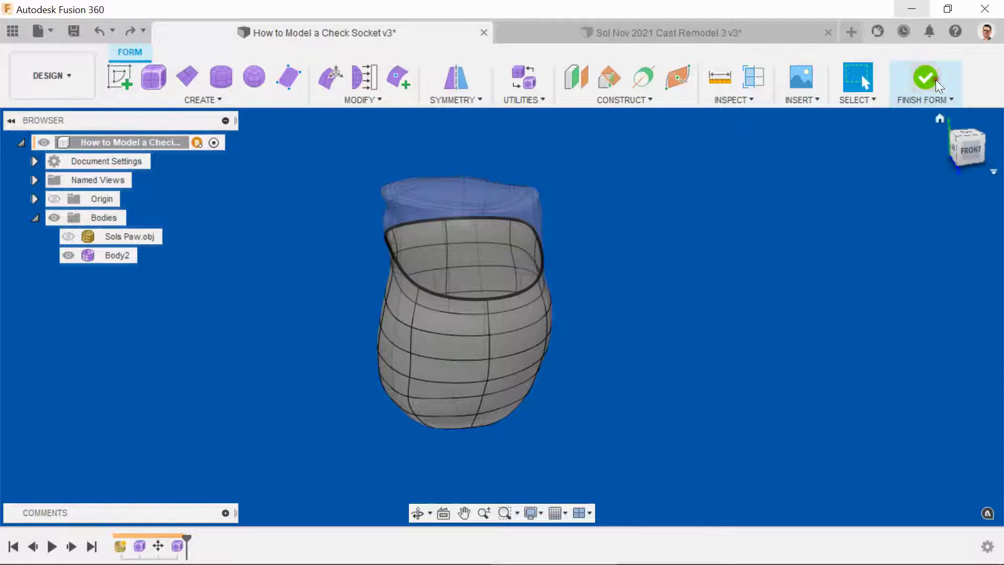
pyautogui.click(124, 277)
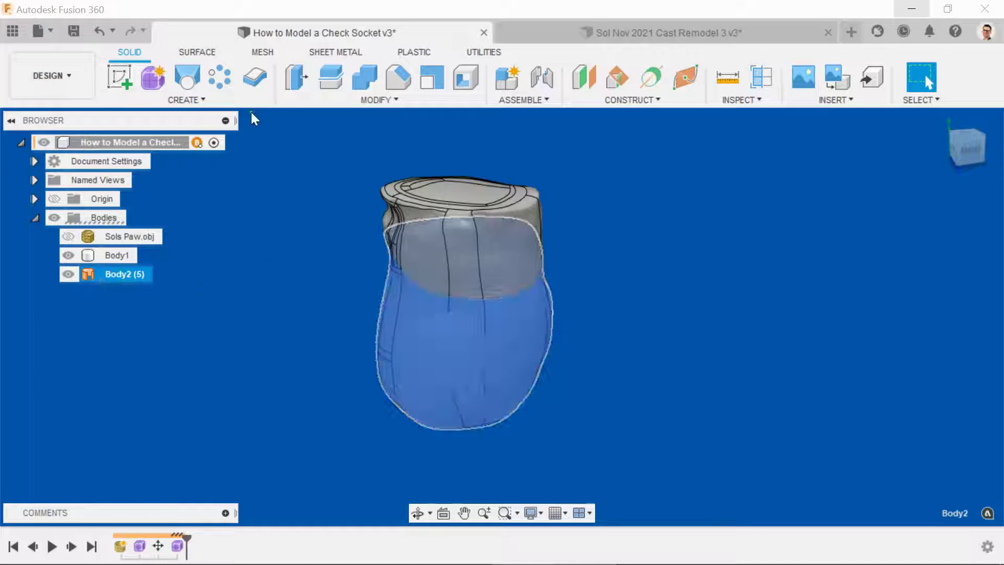
pyautogui.click(182, 101)
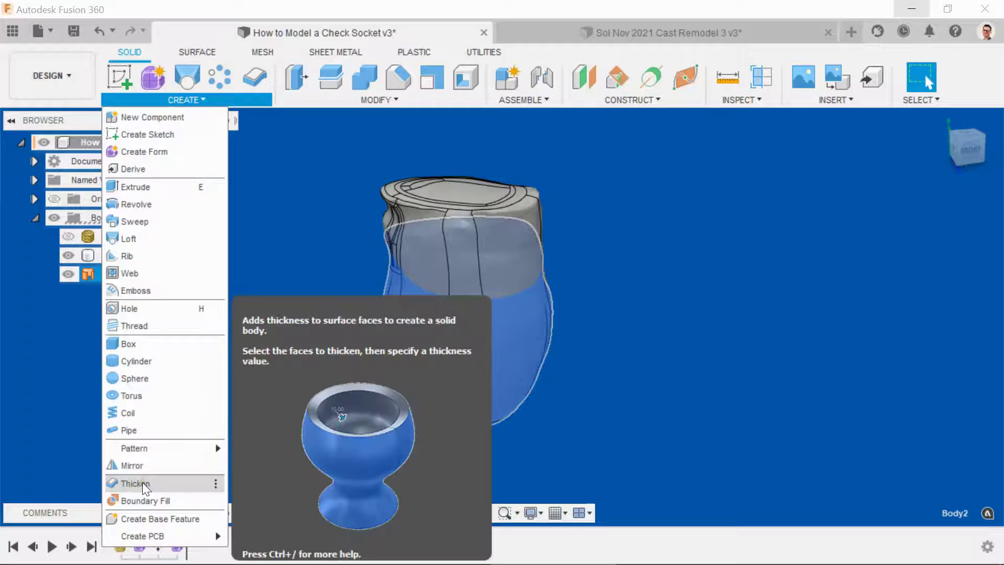
pyautogui.click(254, 78)
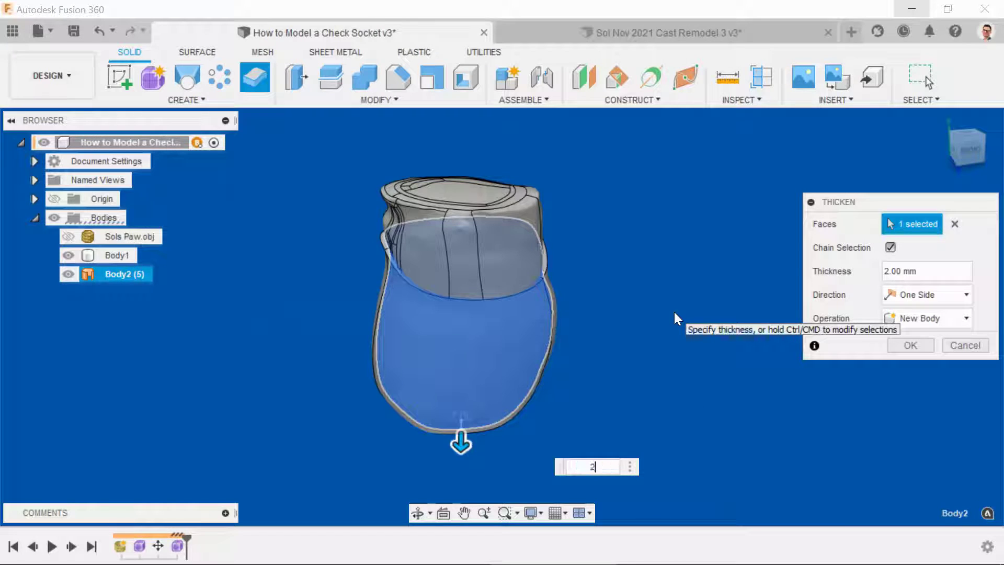
pyautogui.press('Return')
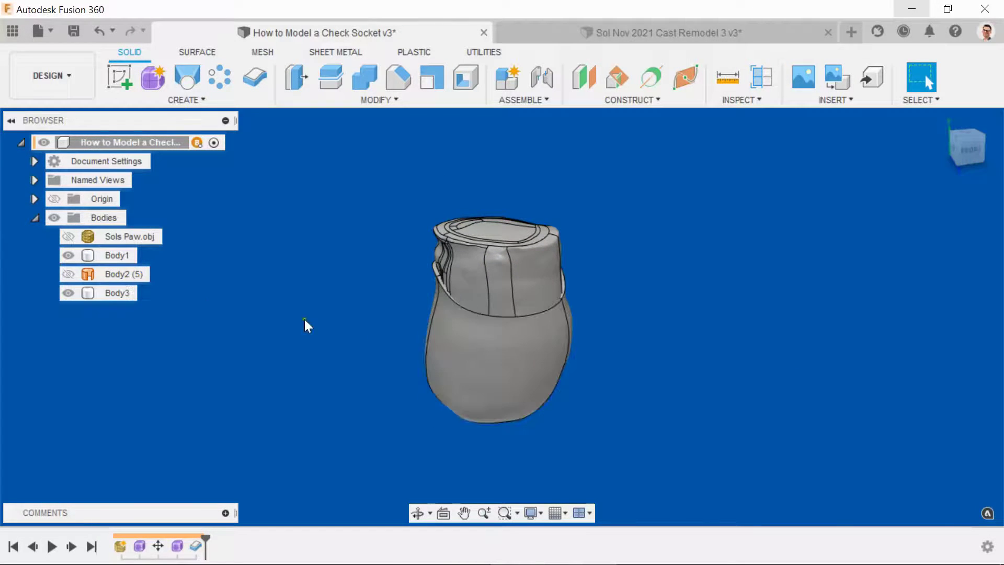
# Step: Show the origin planes and set up a section analysis on the XZ plane, raised to a Y distance of 60 mm
pyautogui.click(52, 199)
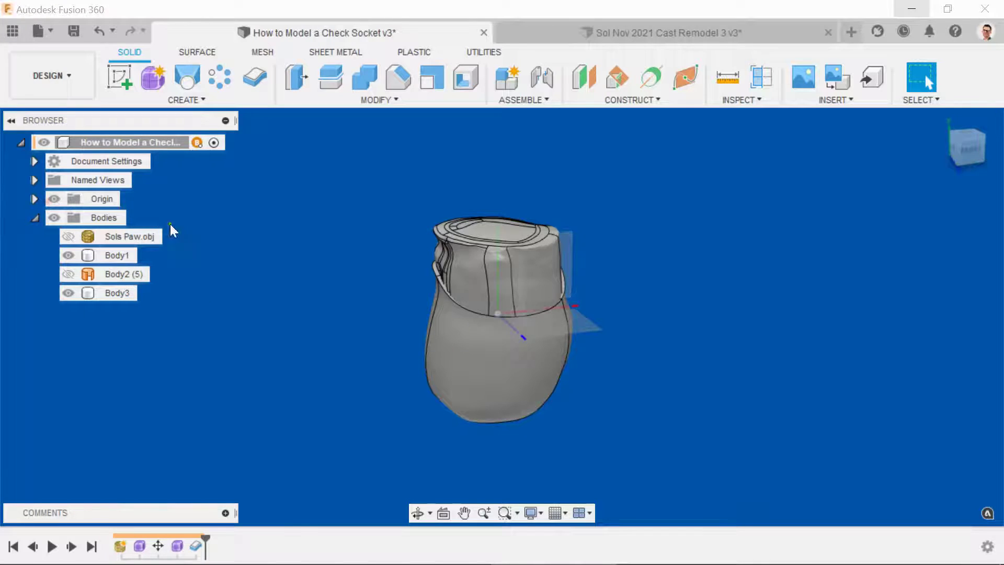
pyautogui.click(745, 100)
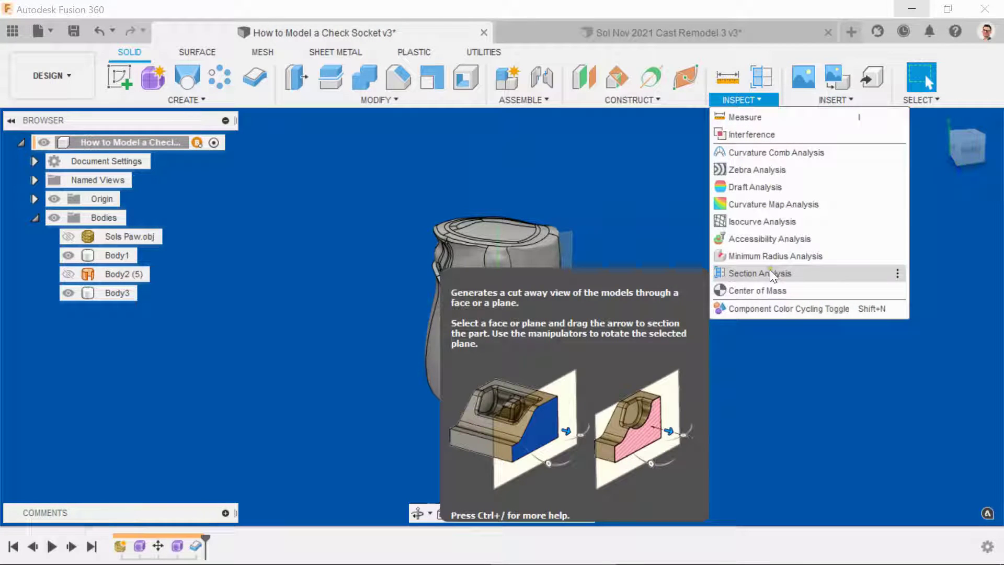
pyautogui.click(770, 273)
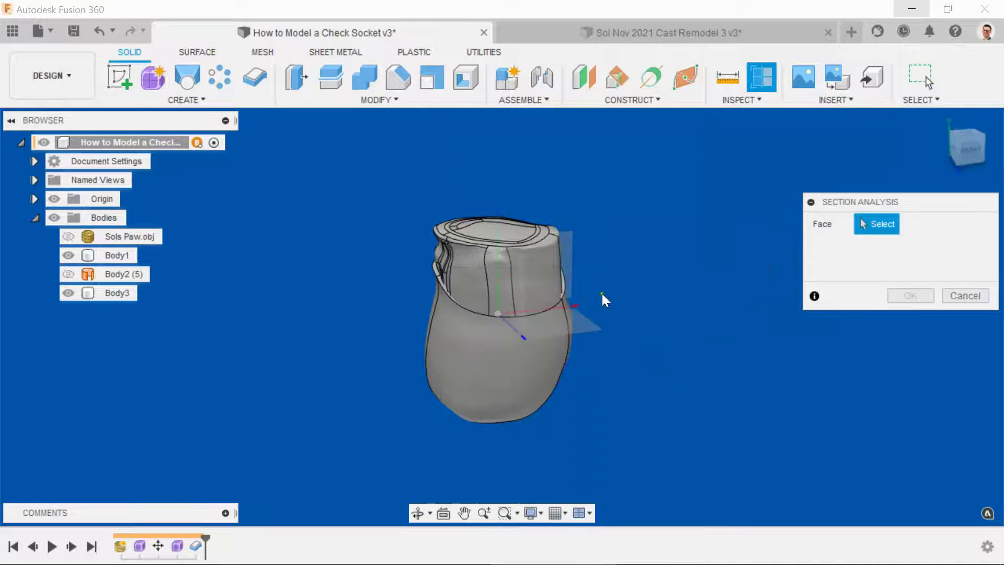
pyautogui.click(588, 321)
pyautogui.moveTo(498, 266); pyautogui.dragTo(507, 150)
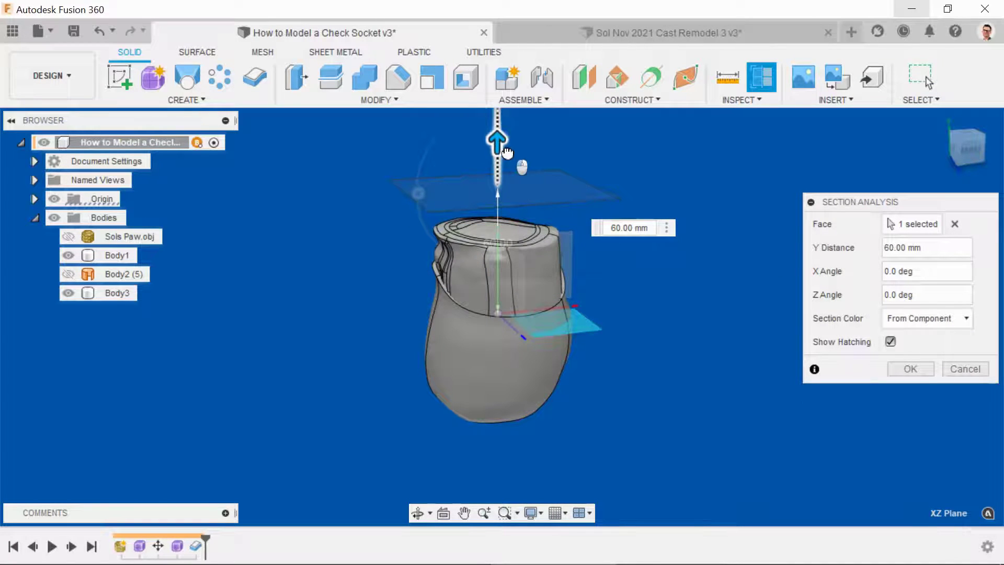
# Step: Move the section plane through the socket and cast, down to -20 mm and back up to 20 mm, to examine the fit
pyautogui.moveTo(502, 146); pyautogui.dragTo(503, 235)
pyautogui.moveTo(351, 261)
pyautogui.keyDown('shift'); pyautogui.mouseDown(button='middle')
pyautogui.moveTo(371, 315)
pyautogui.moveTo(372, 367)
pyautogui.mouseUp(button='middle'); pyautogui.keyUp('shift')
pyautogui.scroll(5, 426, 269)
pyautogui.moveTo(491, 305)
pyautogui.keyDown('shift'); pyautogui.mouseDown(button='middle')
pyautogui.moveTo(517, 298)
pyautogui.moveTo(598, 332)
pyautogui.moveTo(444, 340)
pyautogui.moveTo(507, 302)
pyautogui.moveTo(515, 308)
pyautogui.mouseUp(button='middle'); pyautogui.keyUp('shift')
pyautogui.moveTo(458, 232); pyautogui.dragTo(460, 236)
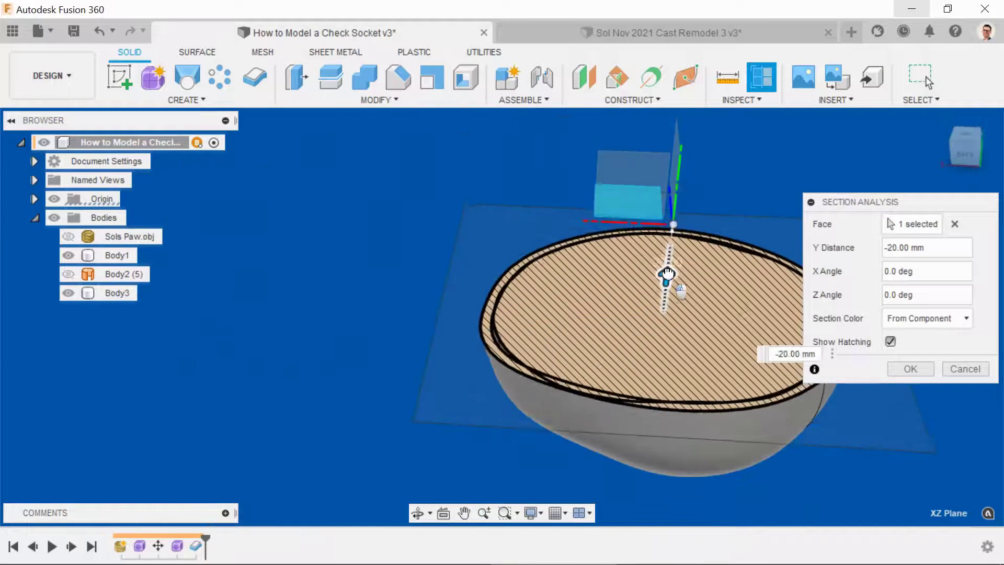
pyautogui.moveTo(668, 273); pyautogui.dragTo(676, 167)
pyautogui.scroll(-3, 660, 290)
pyautogui.moveTo(641, 322)
pyautogui.keyDown('shift'); pyautogui.mouseDown(button='middle')
pyautogui.moveTo(576, 381)
pyautogui.moveTo(723, 350)
pyautogui.moveTo(639, 343)
pyautogui.moveTo(582, 353)
pyautogui.mouseUp(button='middle'); pyautogui.keyUp('shift')
pyautogui.moveTo(566, 226); pyautogui.dragTo(567, 179)
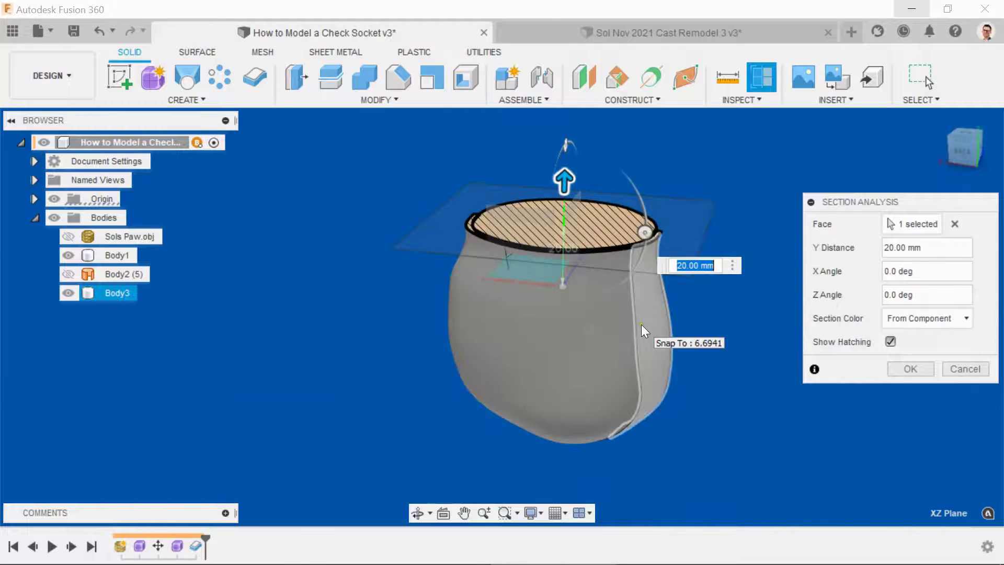
# Step: Close the section view and leave the saved section analysis hidden
pyautogui.keyDown('shift'); pyautogui.moveTo(641, 324); pyautogui.dragTo(660, 356, button='middle'); pyautogui.keyUp('shift')
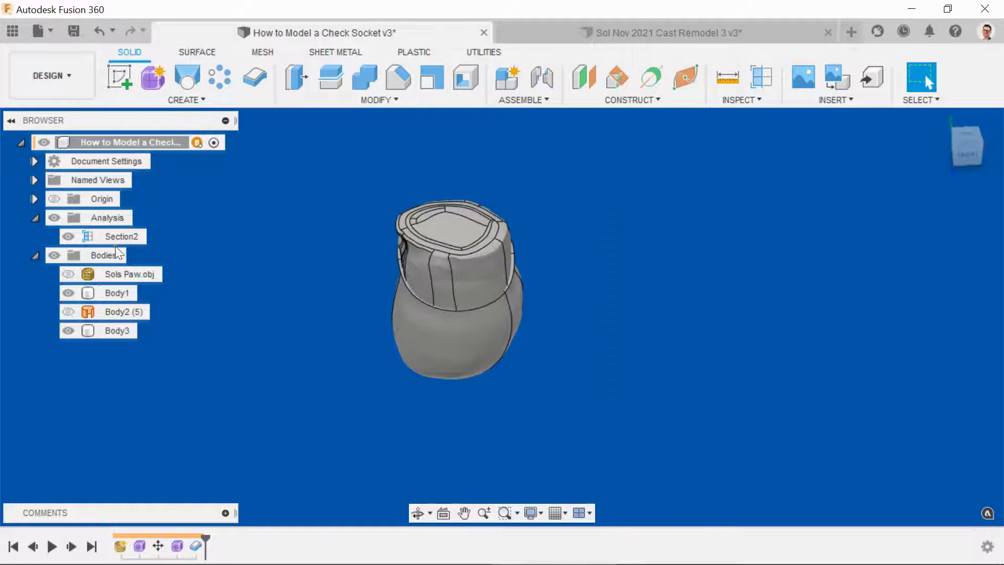
pyautogui.click(68, 236)
pyautogui.click(68, 237)
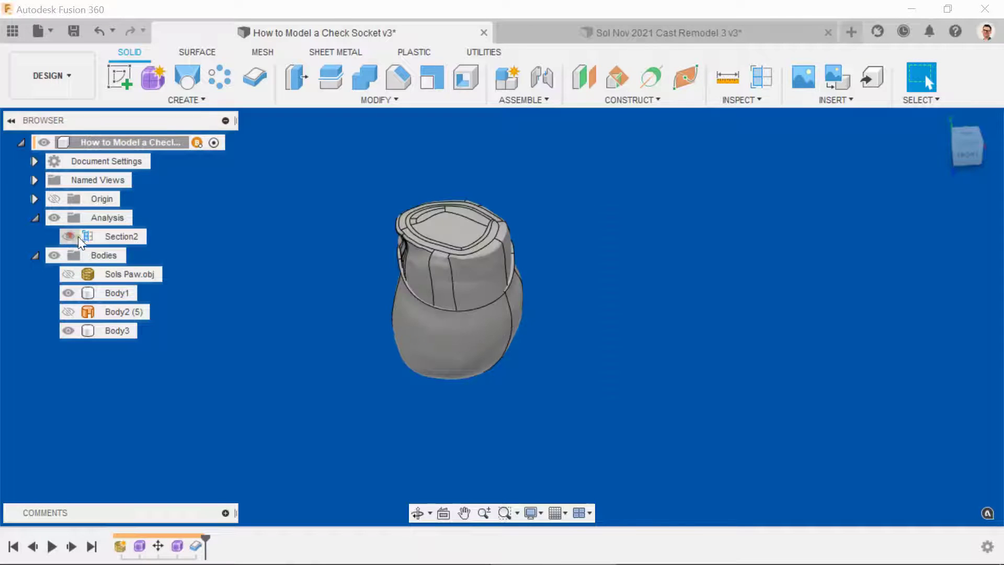
# Step: Reopen the socket's form feature for editing, finish it without edits, and look over the thickened body
pyautogui.rightClick(177, 546)
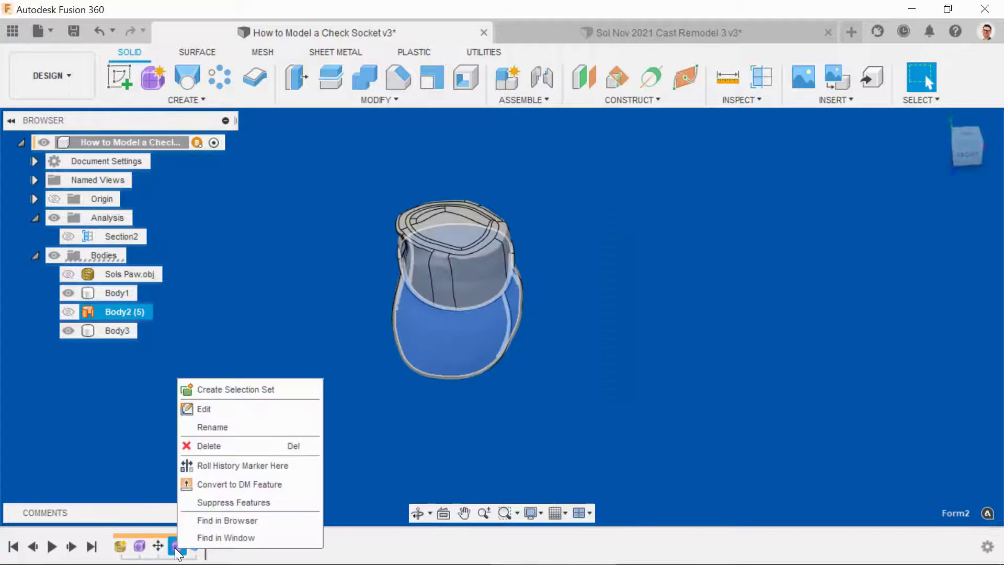
pyautogui.click(212, 409)
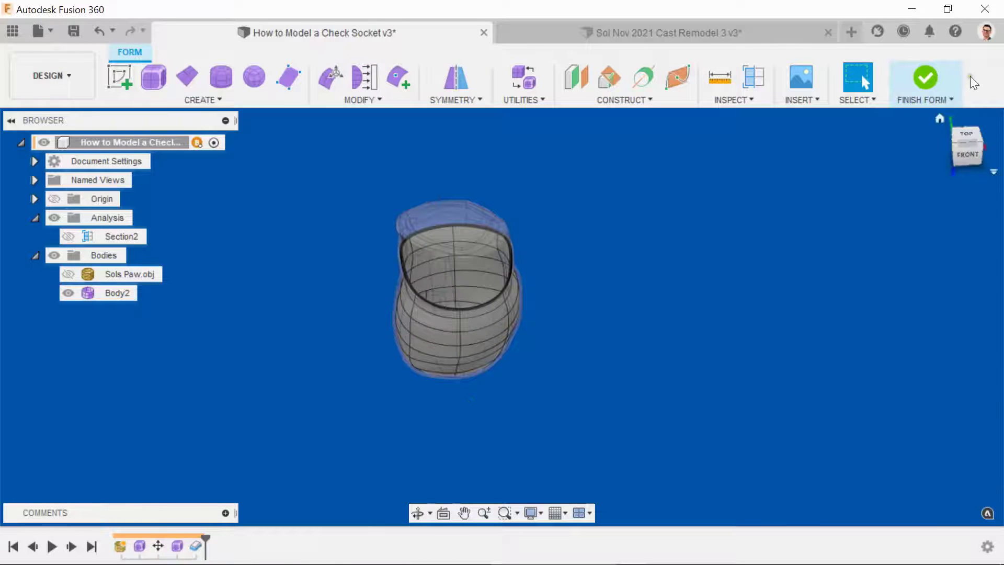
pyautogui.click(926, 79)
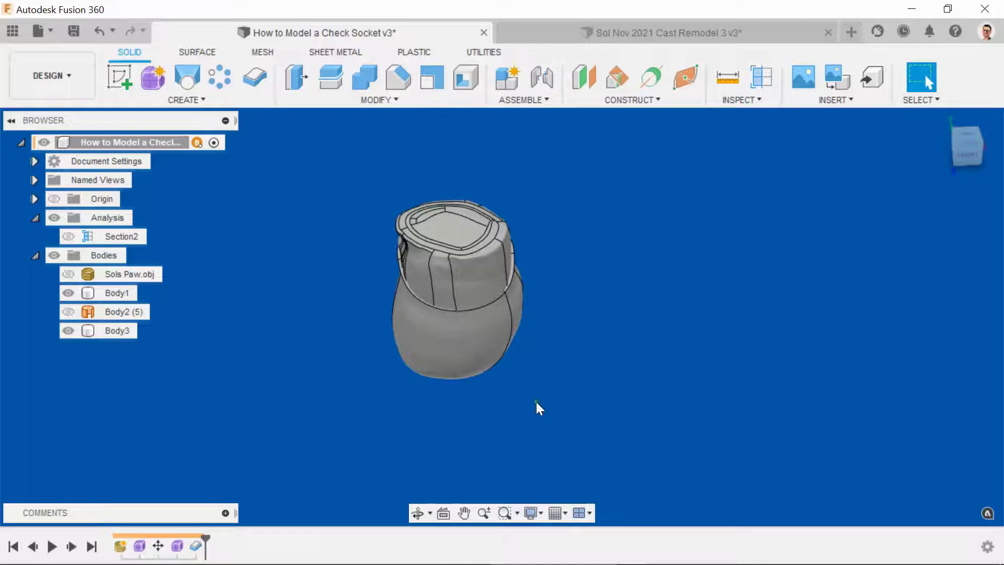
pyautogui.keyDown('shift'); pyautogui.moveTo(537, 404); pyautogui.dragTo(602, 393, button='middle'); pyautogui.keyUp('shift')
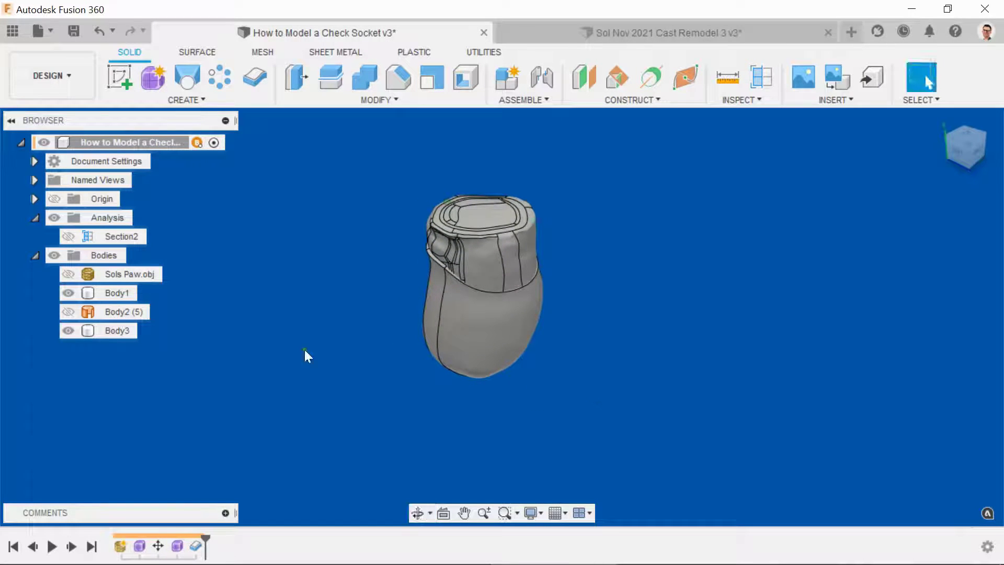
# Step: Show the origin planes and create a construction plane offset downward from the XZ plane, level with the socket's closed lower end
pyautogui.click(55, 199)
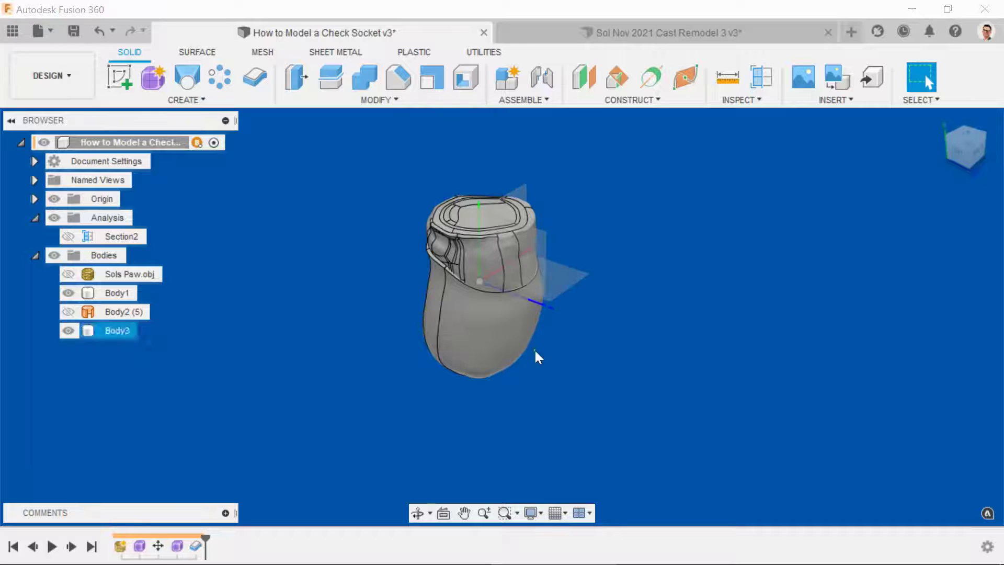
pyautogui.click(566, 275)
pyautogui.rightClick(590, 320)
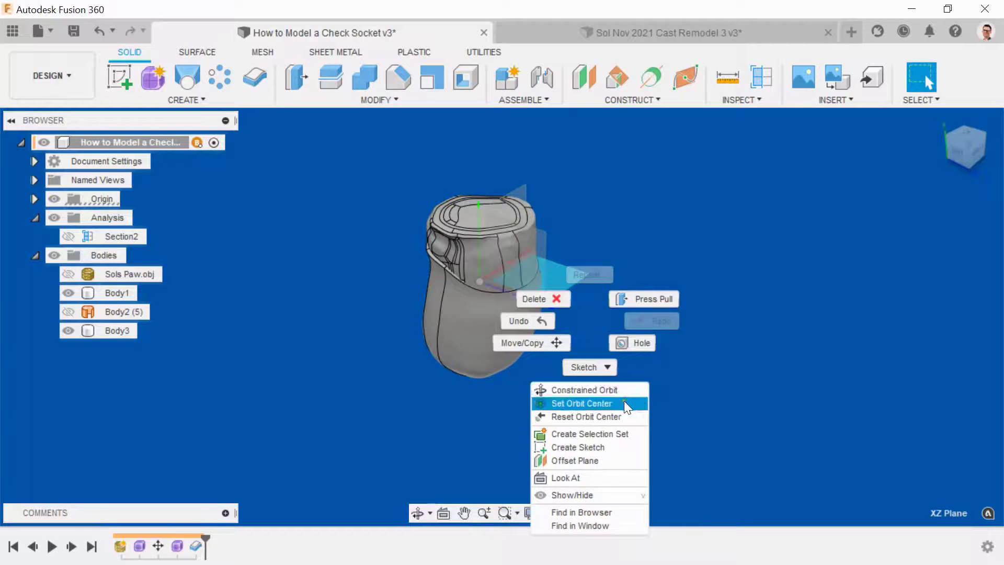
pyautogui.click(653, 469)
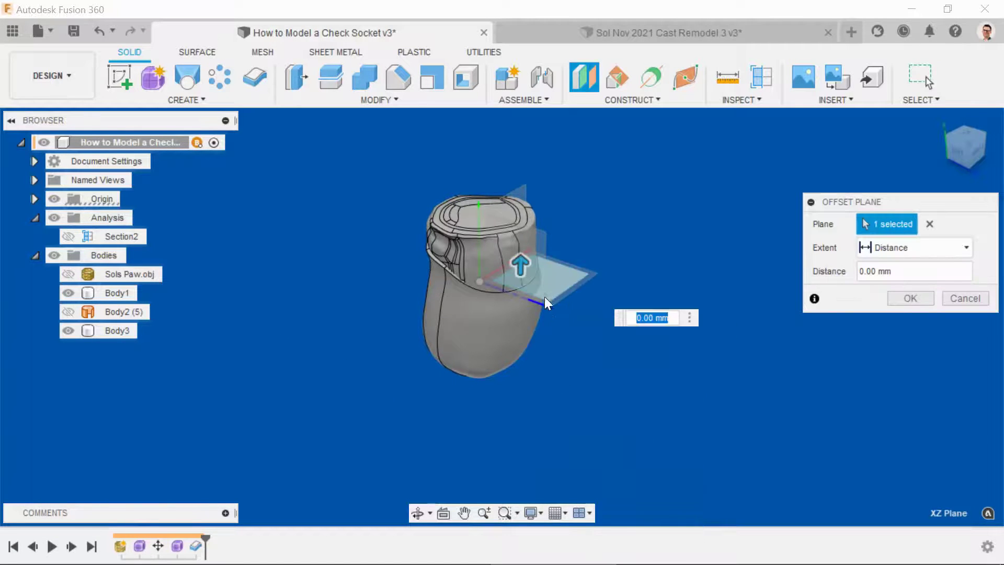
pyautogui.keyDown('shift'); pyautogui.moveTo(545, 297); pyautogui.dragTo(479, 309, button='middle'); pyautogui.keyUp('shift')
pyautogui.moveTo(482, 270); pyautogui.dragTo(484, 380)
pyautogui.scroll(5, 485, 392)
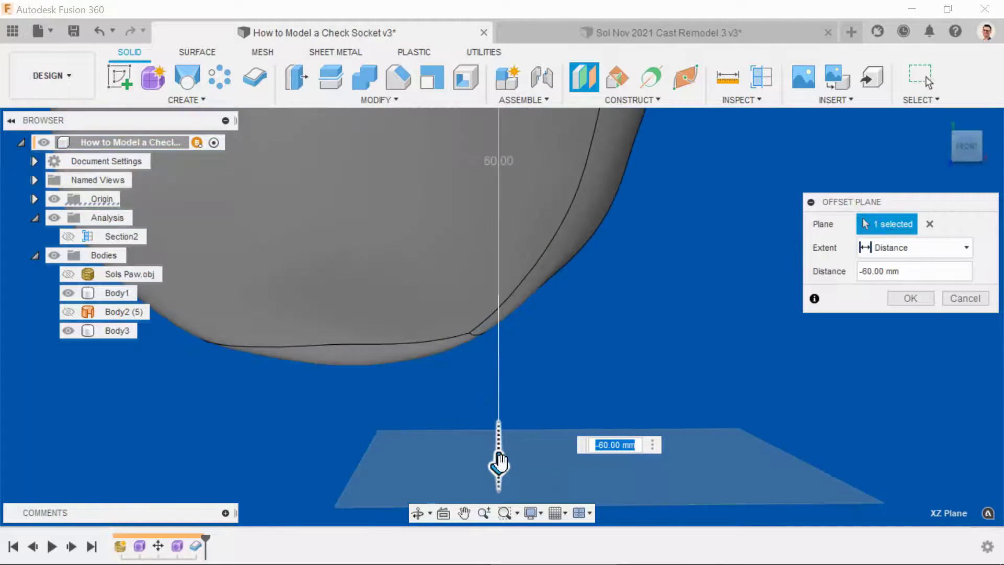
pyautogui.moveTo(497, 464); pyautogui.dragTo(499, 416)
pyautogui.click(910, 298)
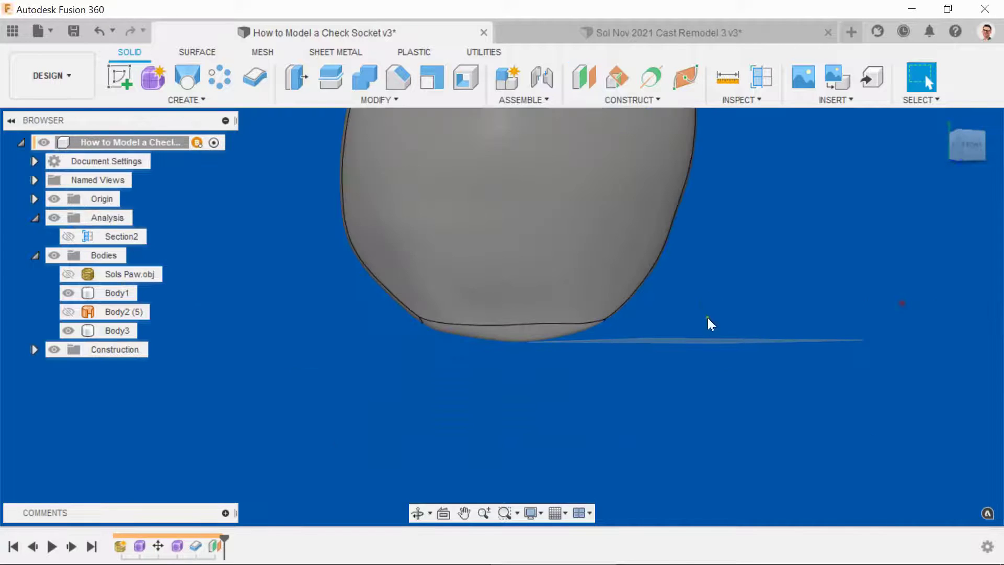
# Step: Sketch a circle of about 1514 mm² area on the offset plane, centred near the origin beneath the socket, and finish the sketch
pyautogui.keyDown('shift'); pyautogui.moveTo(708, 323); pyautogui.dragTo(663, 371, button='middle'); pyautogui.keyUp('shift')
pyautogui.rightClick(664, 372)
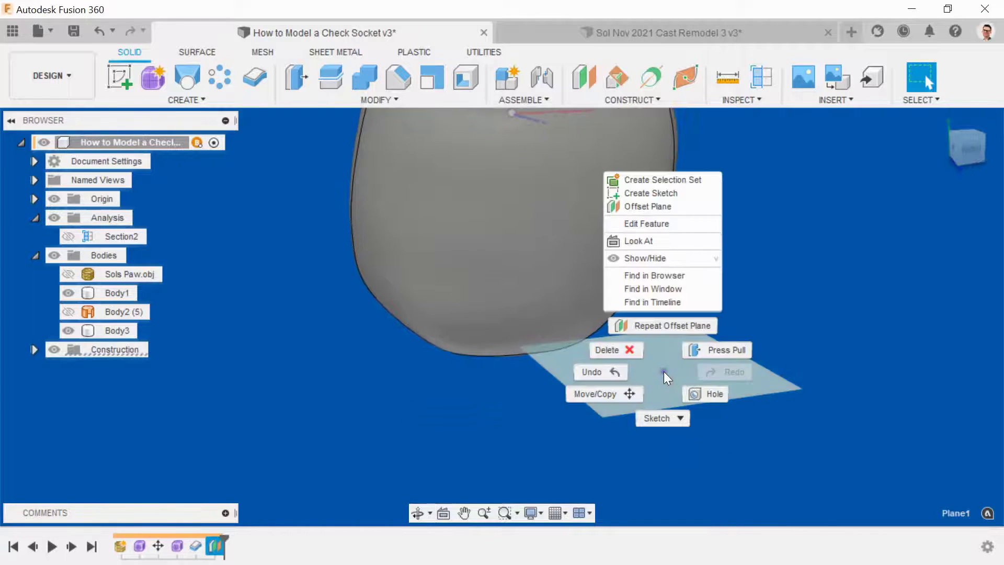
pyautogui.click(677, 198)
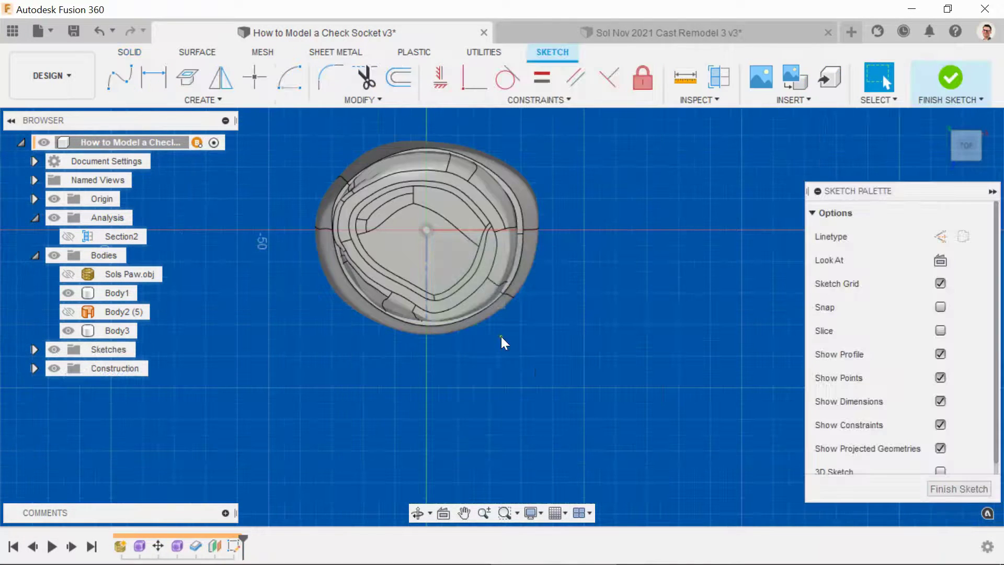
pyautogui.press('c')
pyautogui.click(423, 245)
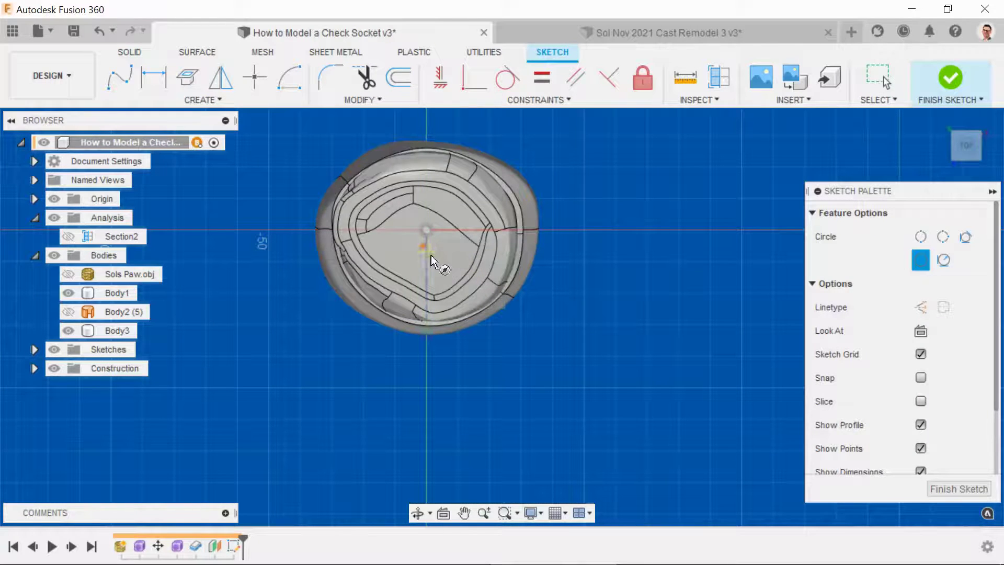
pyautogui.click(486, 272)
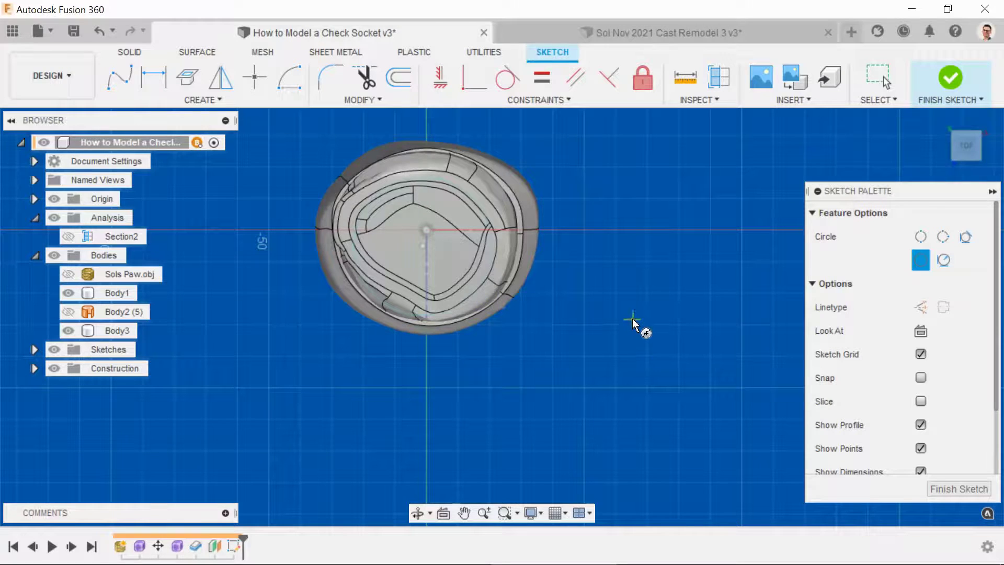
pyautogui.click(958, 80)
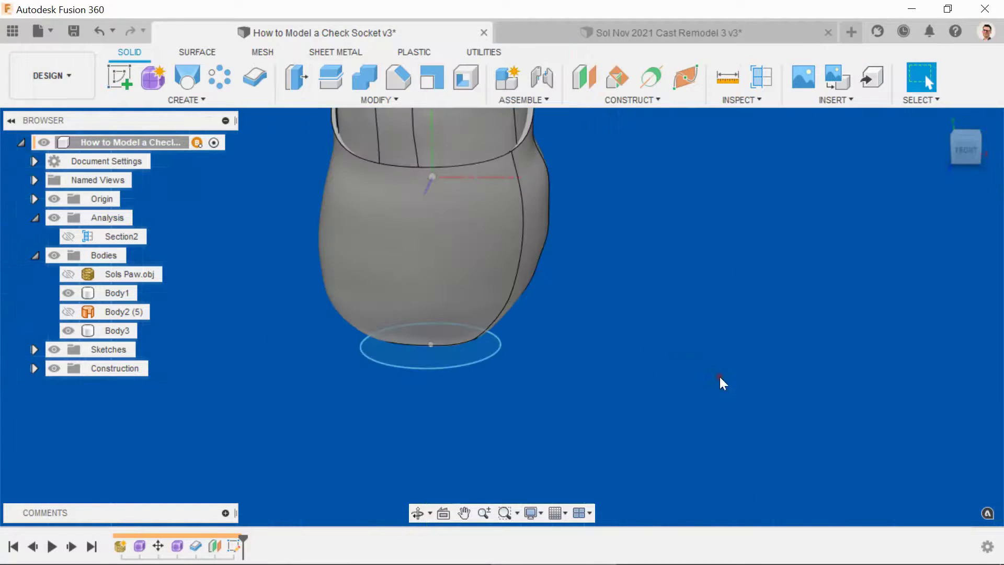
# Step: Extrude the circle profile with extent To Object up to the socket body, Body3, using the Join operation
pyautogui.click(467, 355)
pyautogui.press('e')
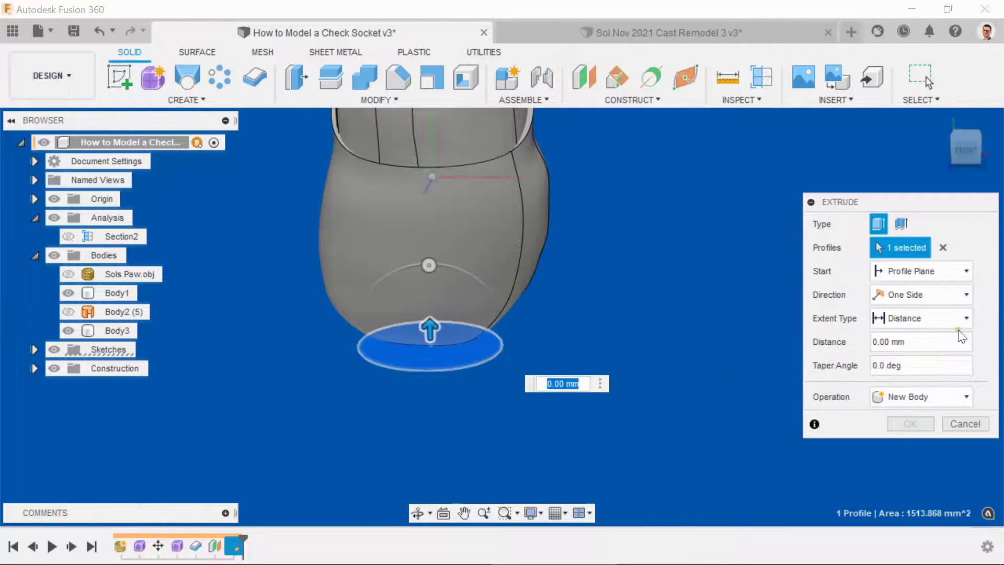
pyautogui.click(926, 321)
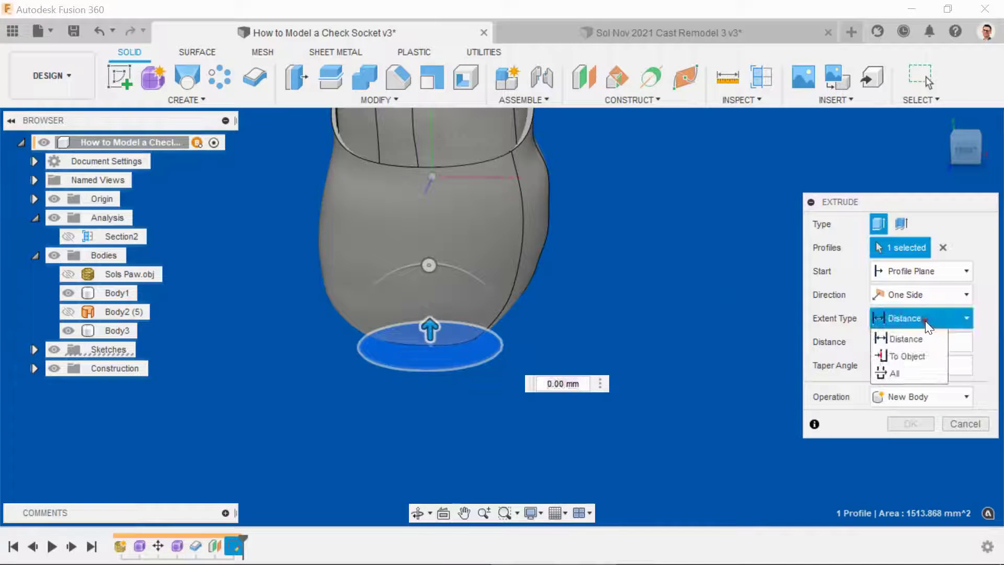
pyautogui.click(913, 354)
pyautogui.click(102, 330)
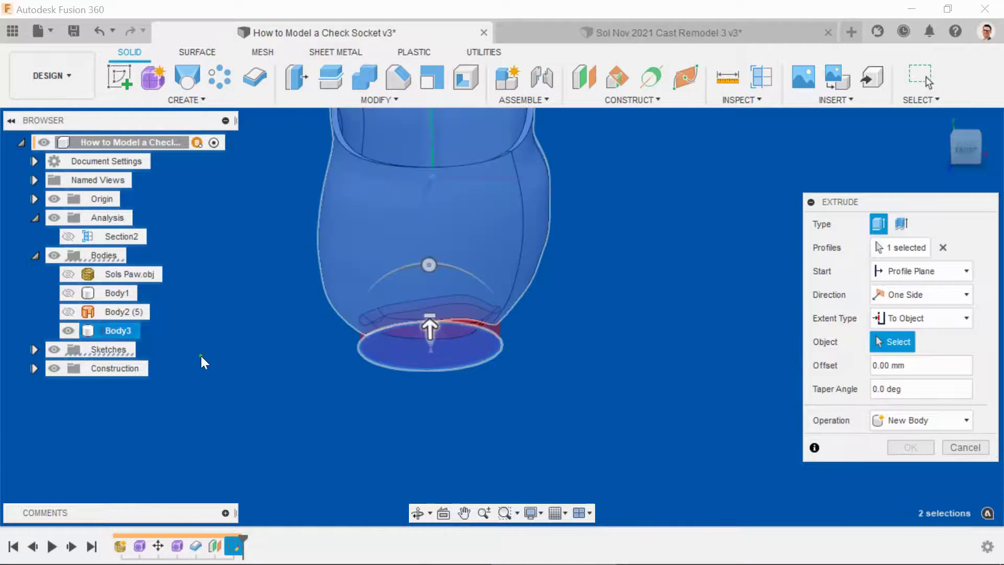
pyautogui.click(923, 422)
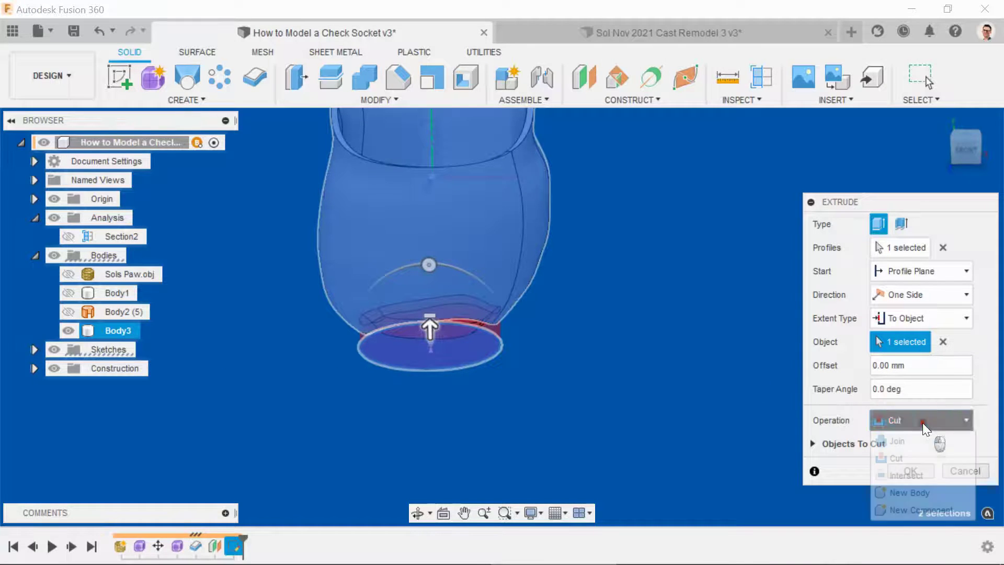
pyautogui.click(898, 441)
pyautogui.click(907, 444)
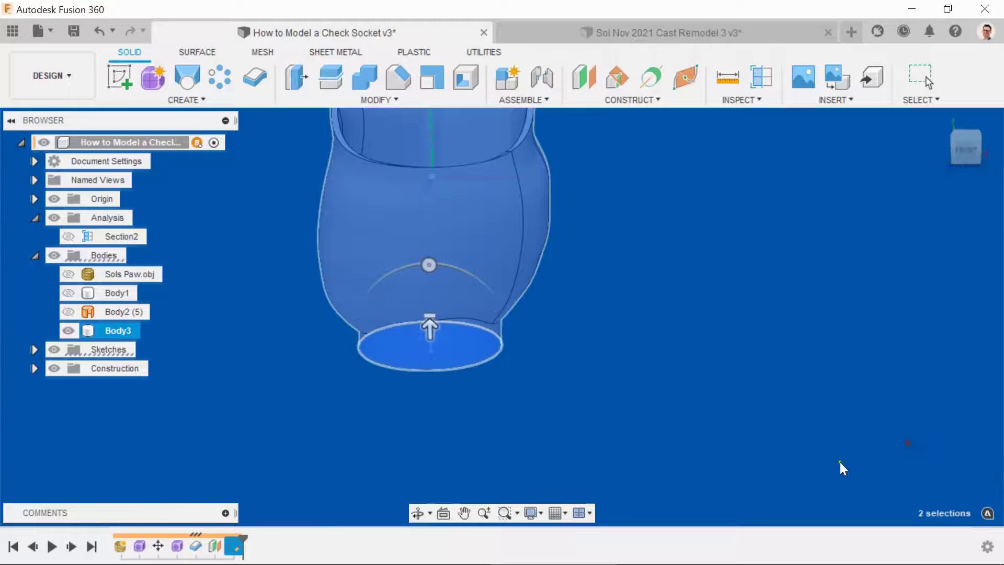
# Step: Fillet the edge chain where the round base meets the socket wall with a 45 mm radius
pyautogui.keyDown('shift'); pyautogui.moveTo(617, 425); pyautogui.dragTo(643, 430, button='middle'); pyautogui.keyUp('shift')
pyautogui.press('f')
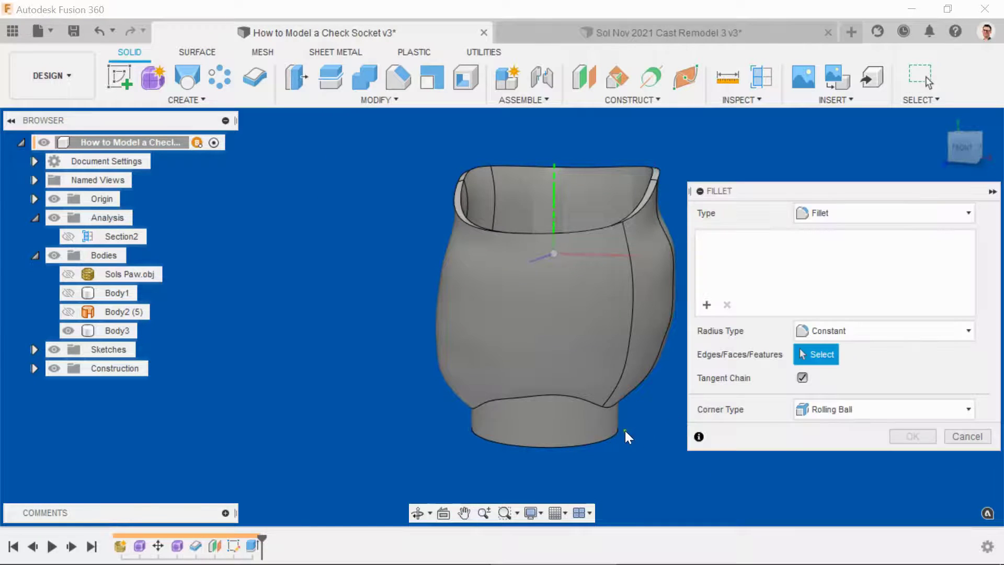
pyautogui.click(571, 402)
pyautogui.write('44')
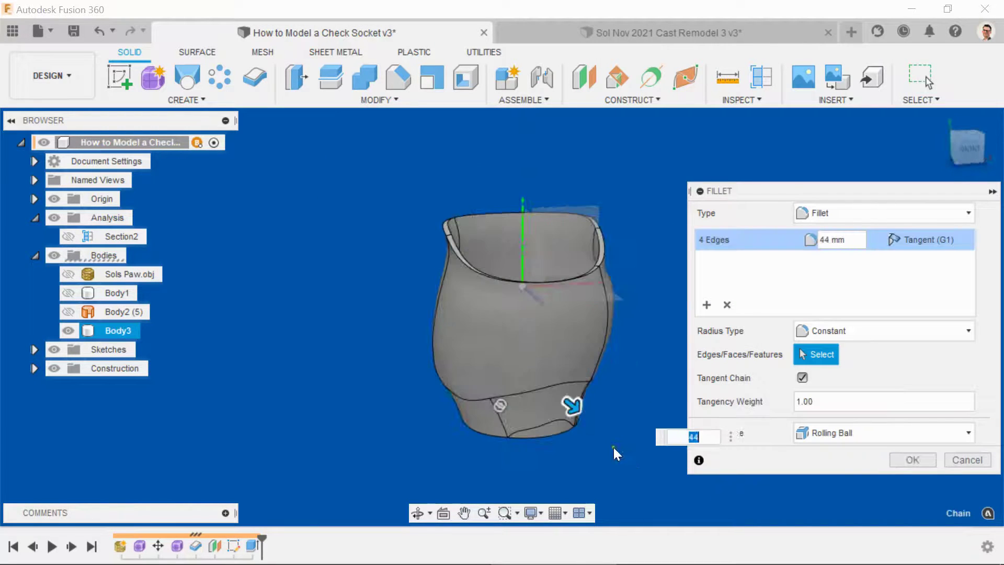
pyautogui.keyDown('shift'); pyautogui.moveTo(580, 462); pyautogui.dragTo(549, 454, button='middle'); pyautogui.keyUp('shift')
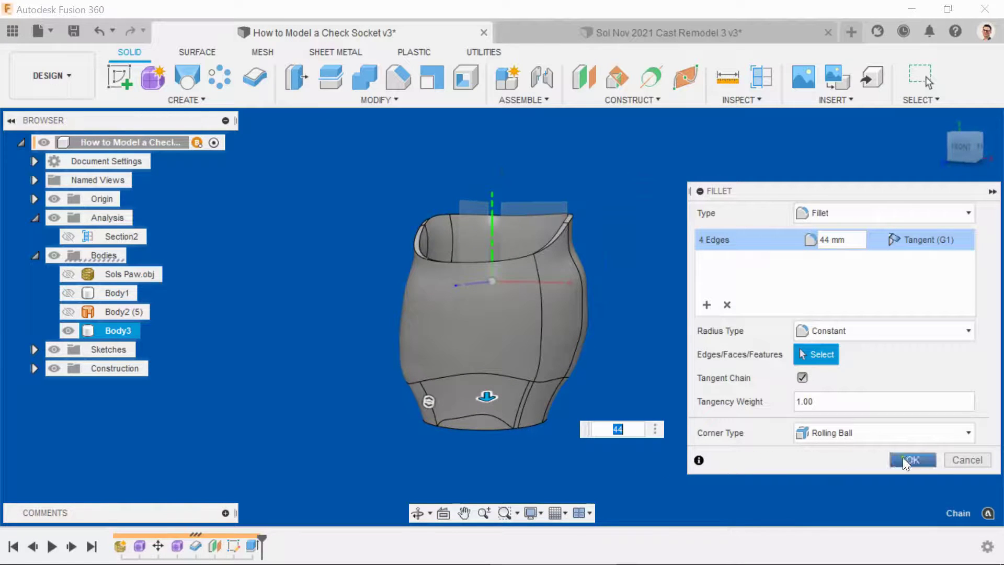
pyautogui.moveTo(485, 396); pyautogui.dragTo(484, 398)
pyautogui.scroll(3, 542, 405)
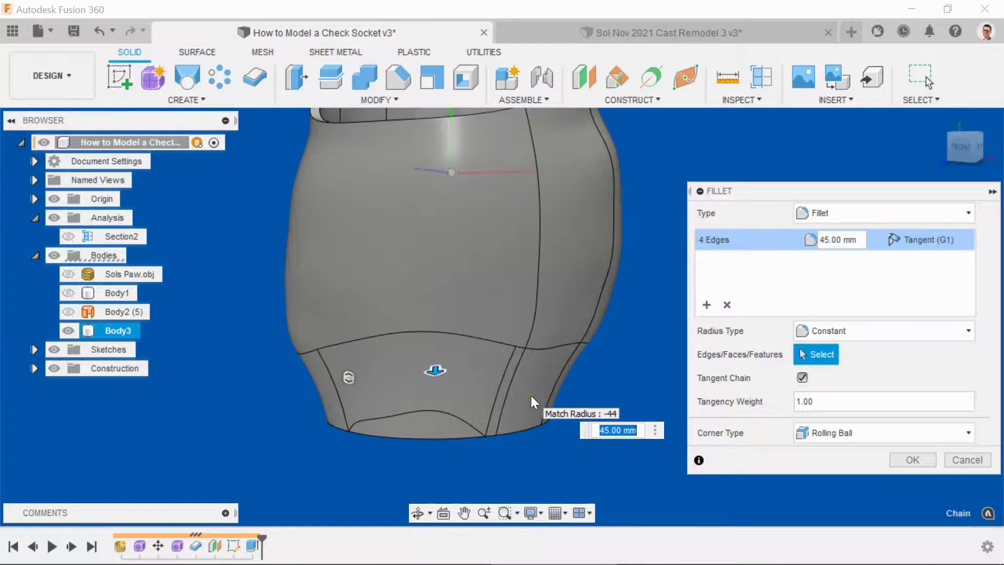
pyautogui.scroll(-2, 531, 395)
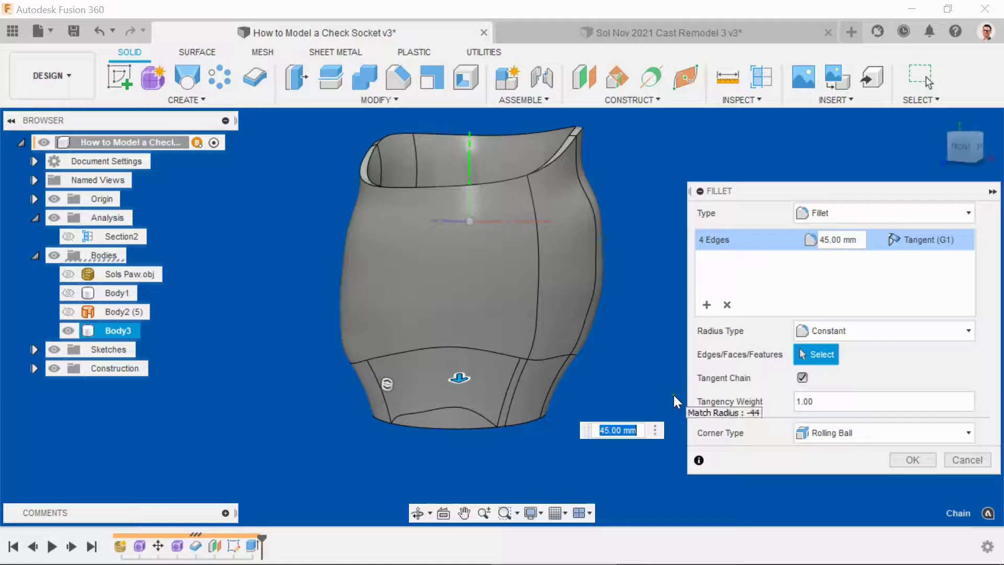
pyautogui.scroll(-1, 611, 394)
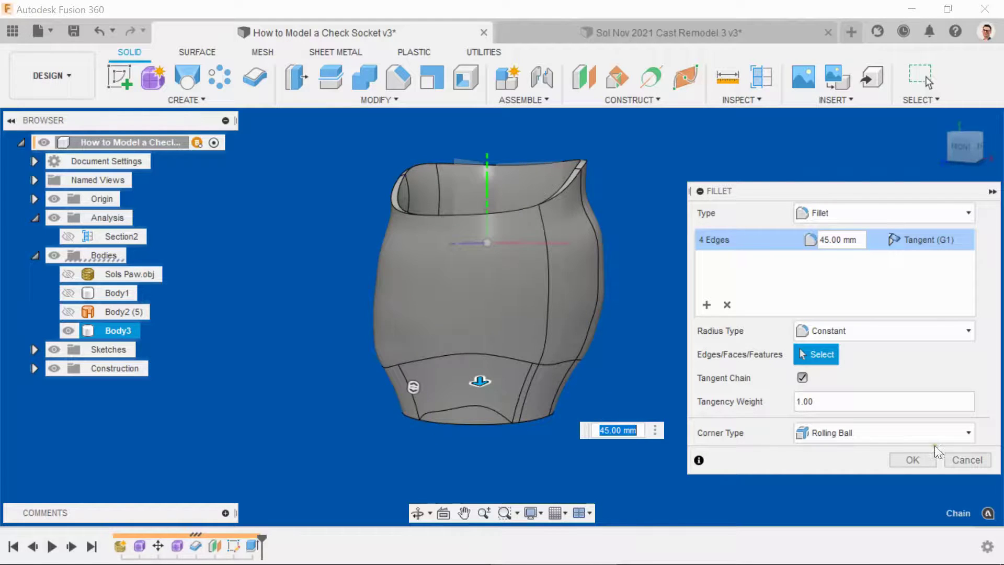
pyautogui.scroll(-1, 583, 404)
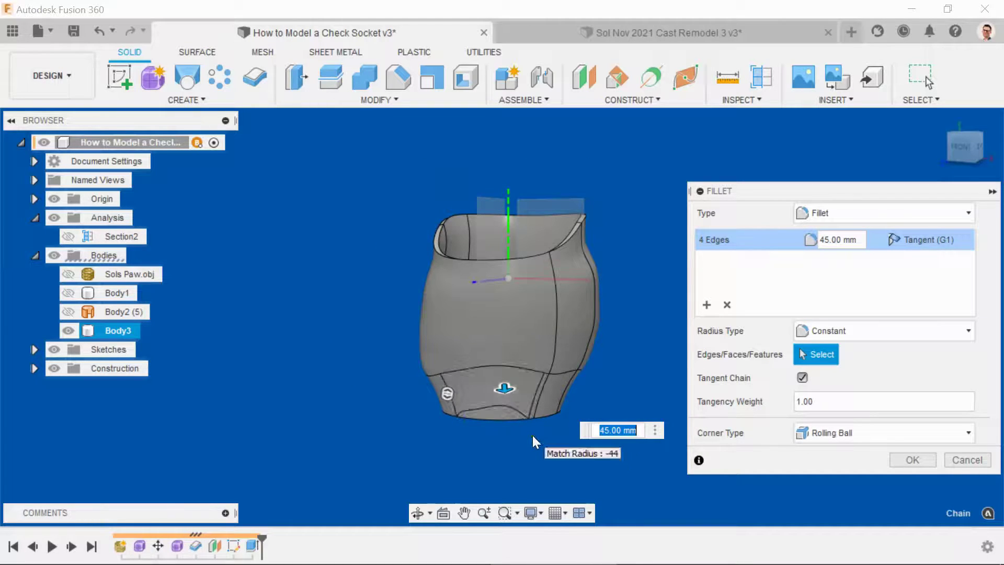
pyautogui.click(911, 459)
# Step: Fillet the socket rim, giving the inner edge a 1.5 mm radius and the outer edge a 0.3 mm radius
pyautogui.keyDown('shift'); pyautogui.moveTo(701, 404); pyautogui.dragTo(723, 424, button='middle'); pyautogui.keyUp('shift')
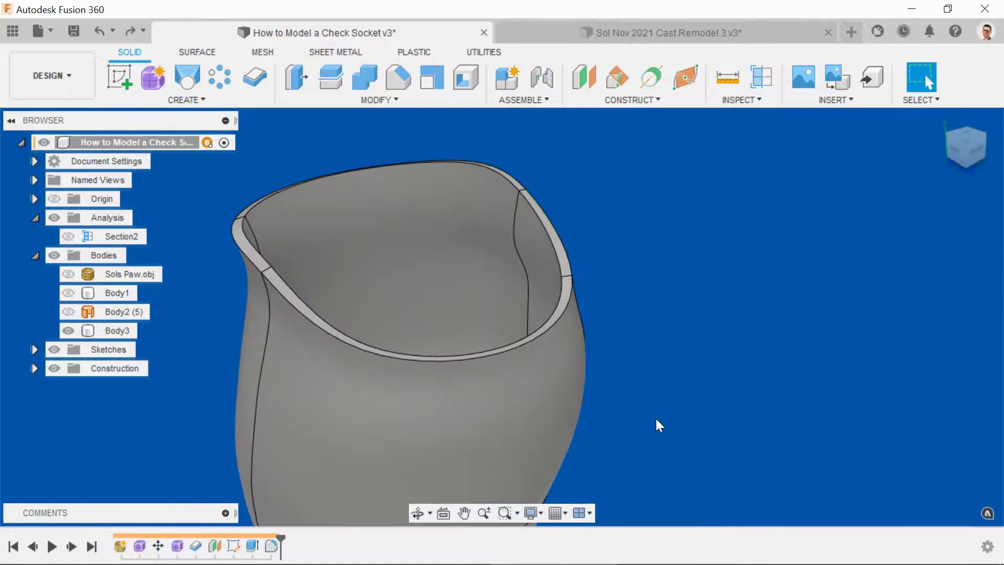
pyautogui.press('f')
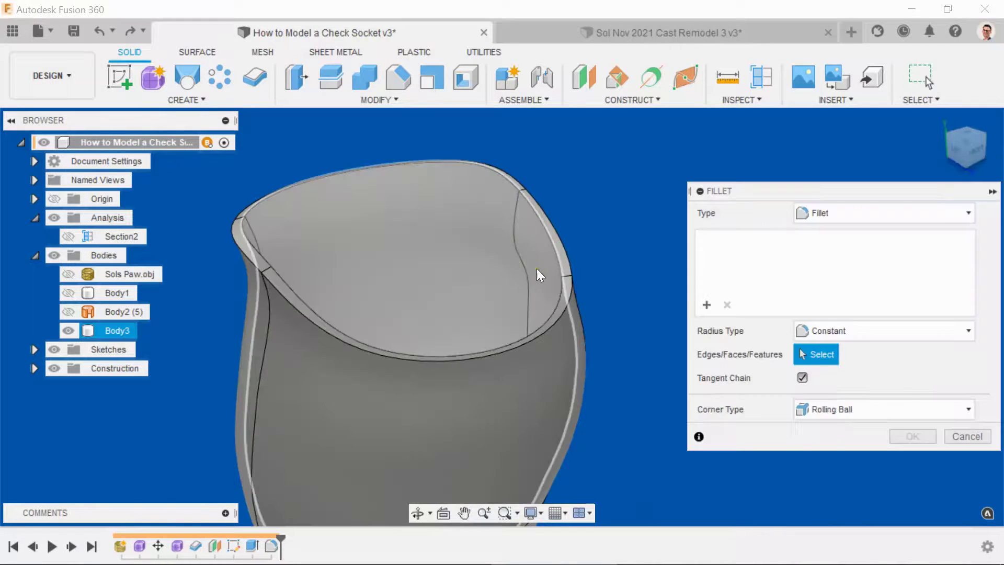
pyautogui.click(543, 232)
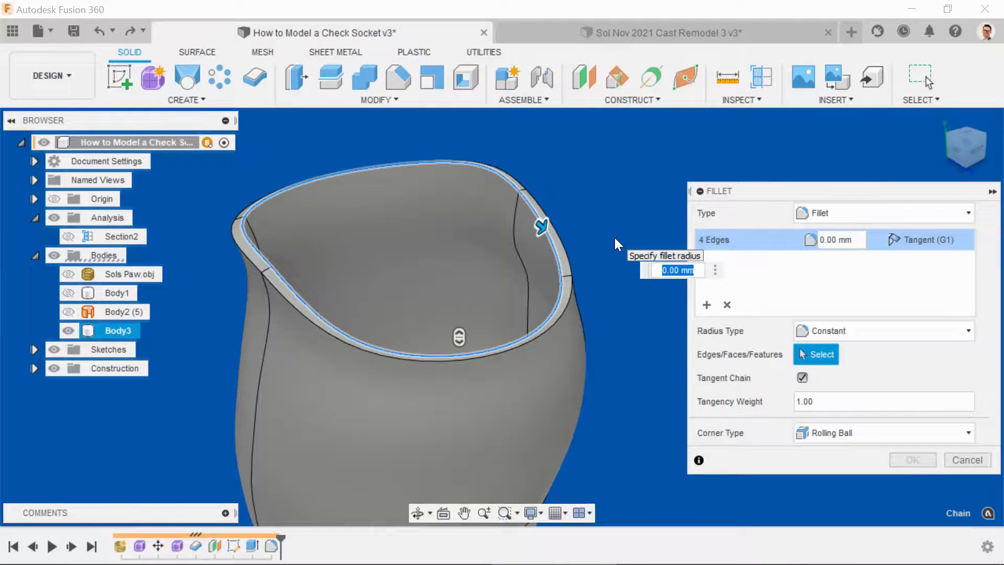
pyautogui.write('1.5')
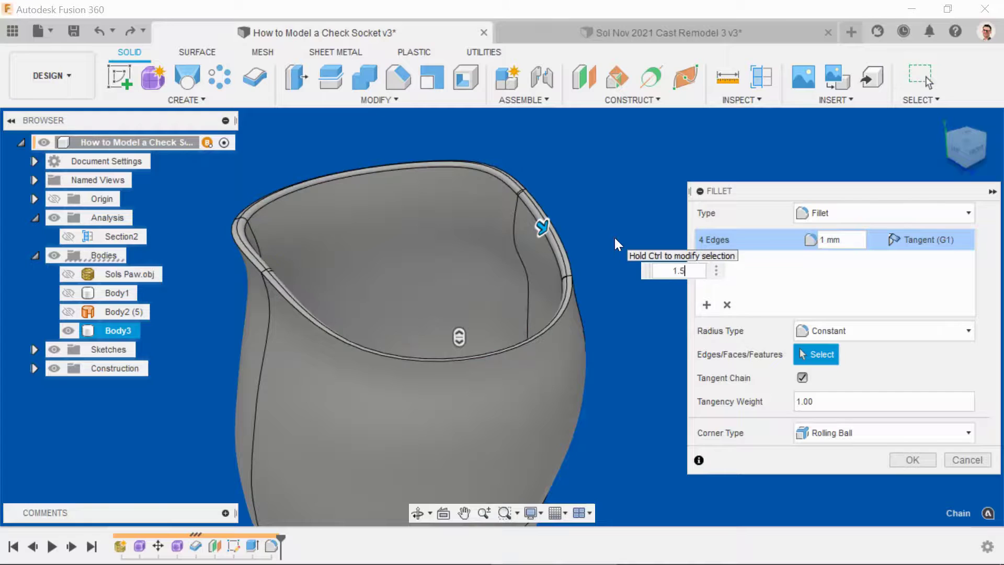
pyautogui.click(913, 459)
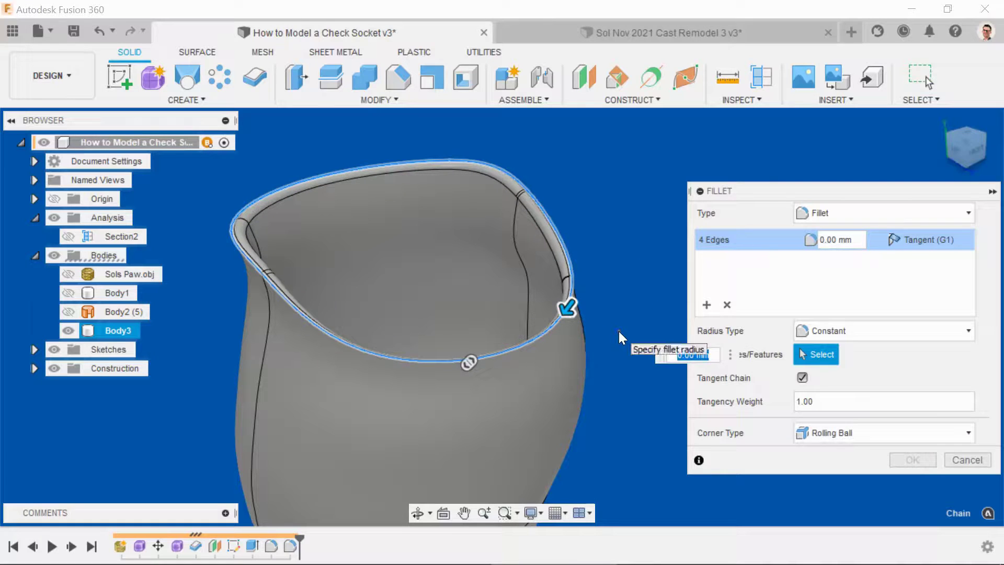
pyautogui.write('.3')
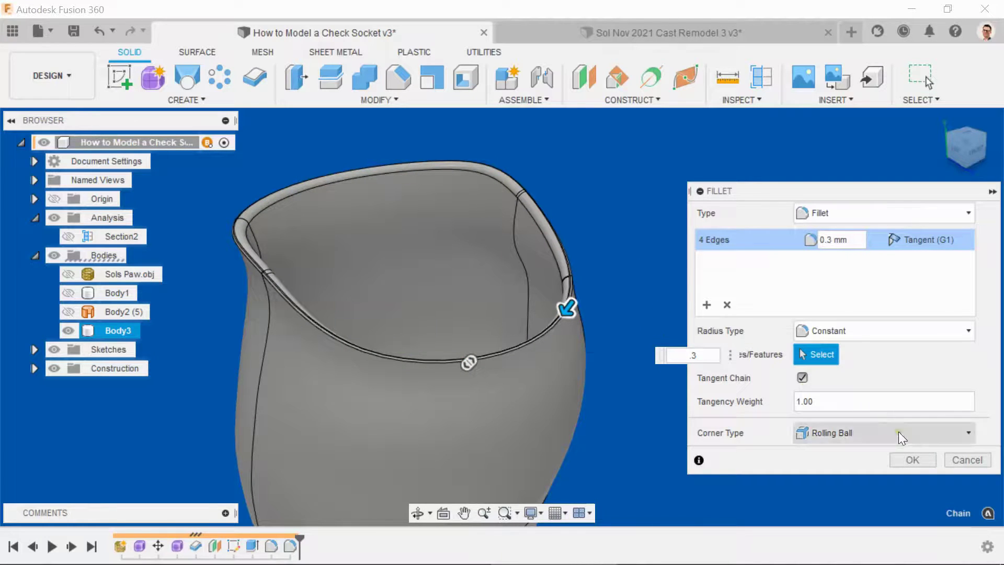
pyautogui.click(913, 459)
pyautogui.scroll(-5, 691, 408)
pyautogui.moveTo(687, 407); pyautogui.dragTo(688, 334, button='middle')
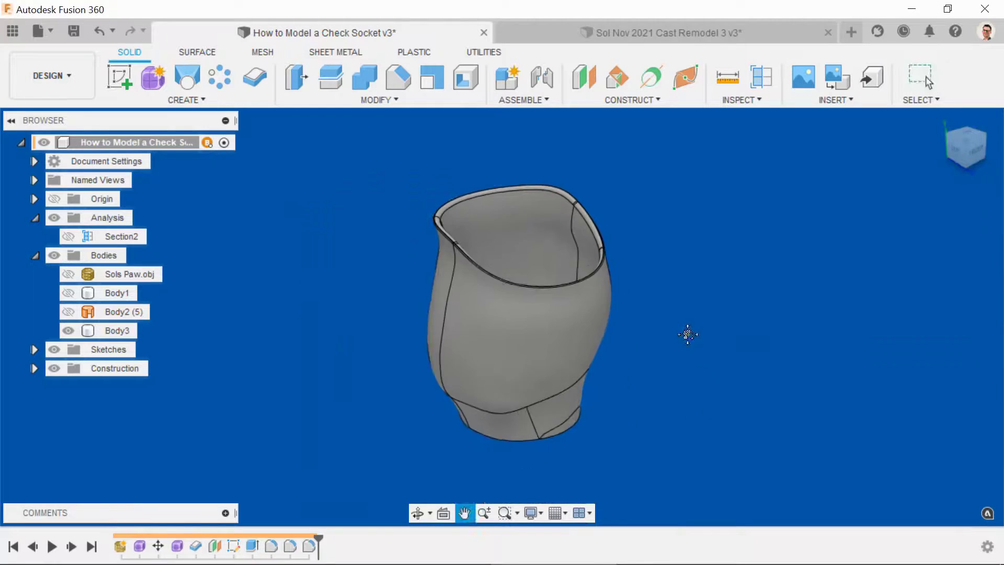
pyautogui.moveTo(687, 334); pyautogui.dragTo(670, 286, button='middle')
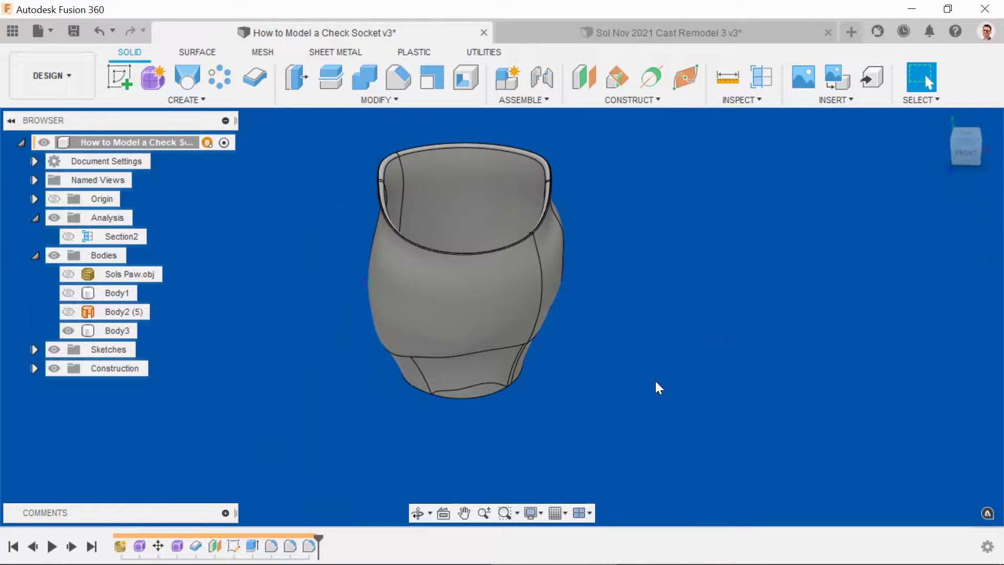
pyautogui.scroll(-1, 657, 385)
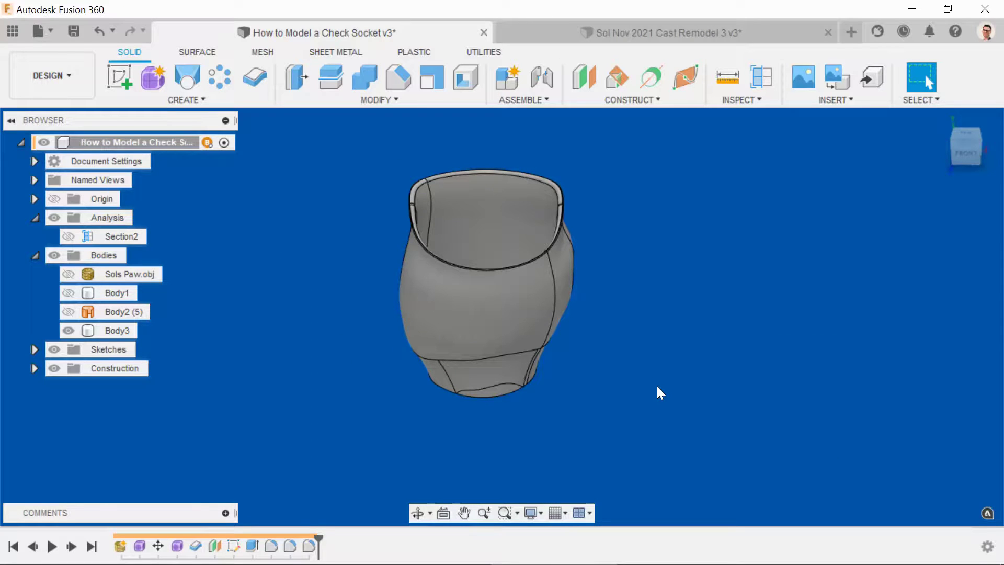
pyautogui.keyDown('shift'); pyautogui.moveTo(653, 386); pyautogui.dragTo(726, 388, button='middle'); pyautogui.keyUp('shift')
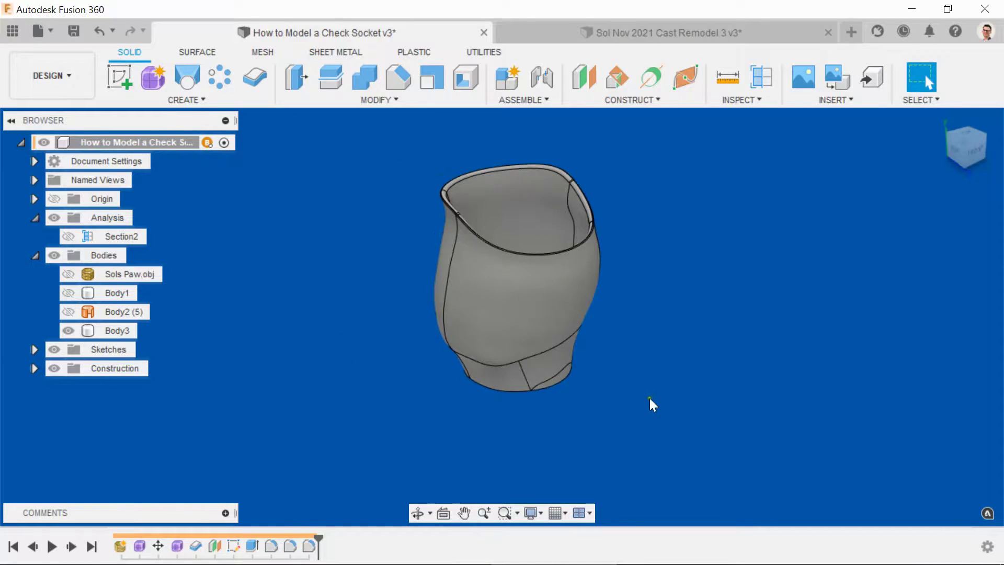
pyautogui.keyDown('shift'); pyautogui.moveTo(650, 403); pyautogui.dragTo(711, 406, button='middle'); pyautogui.keyUp('shift')
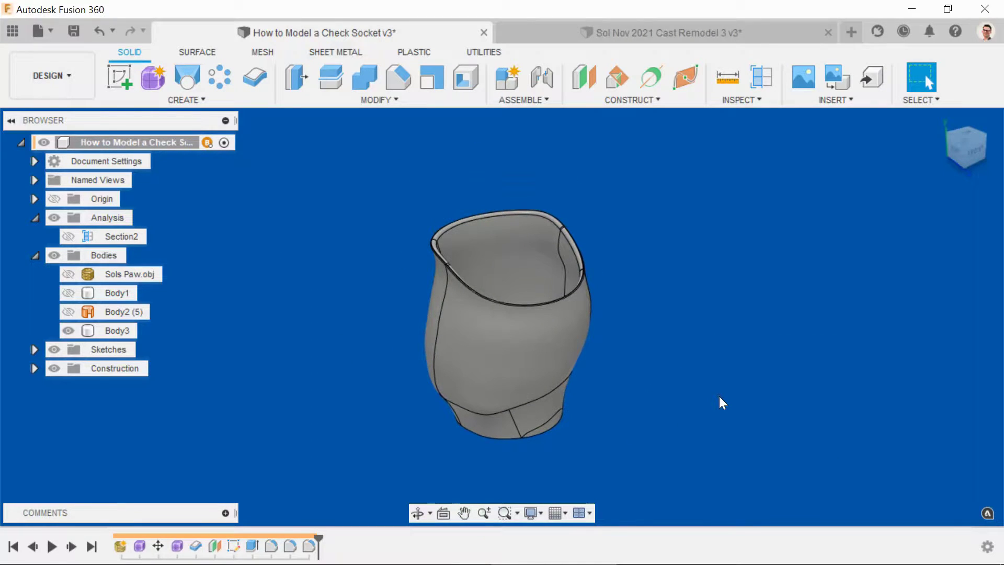